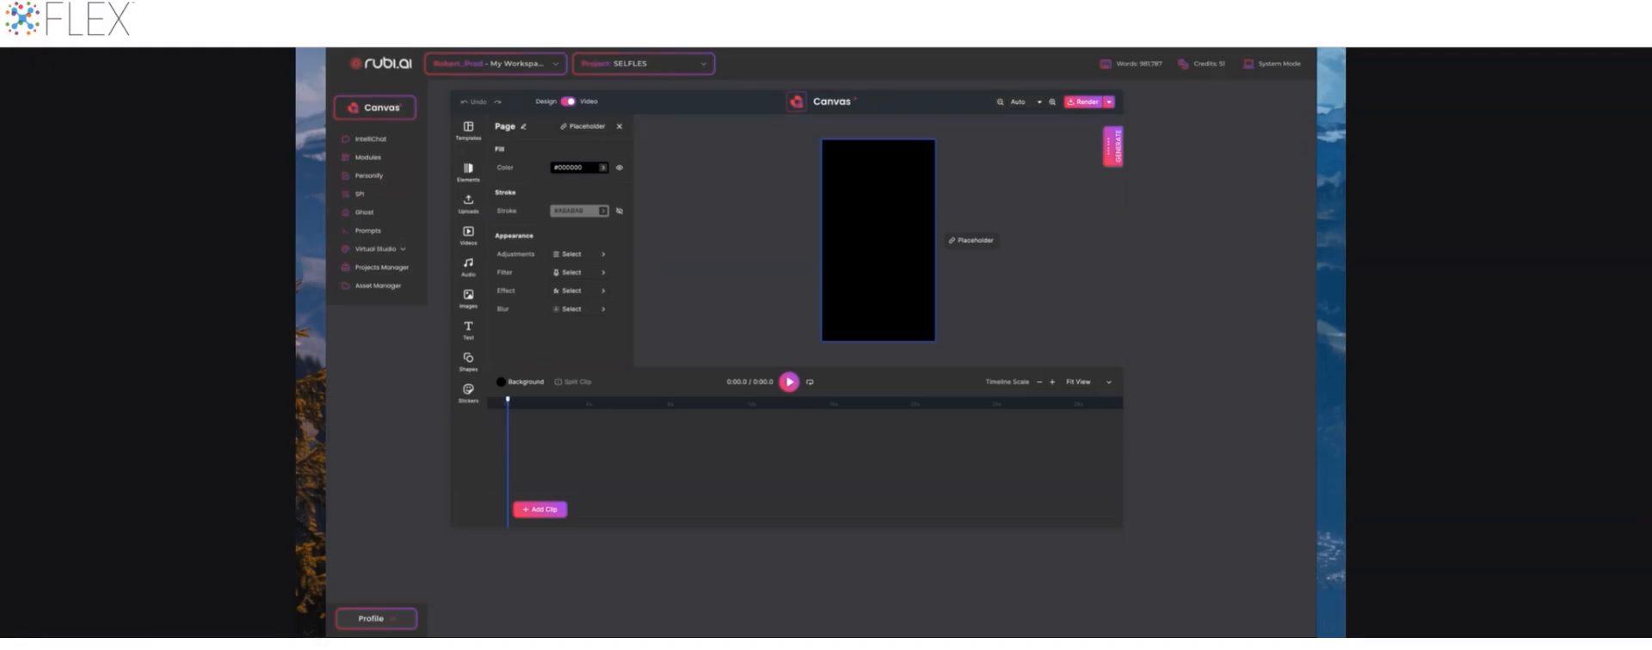
Set the document's page format to Full HD (FHD) 1080p 16:9.
click(619, 127)
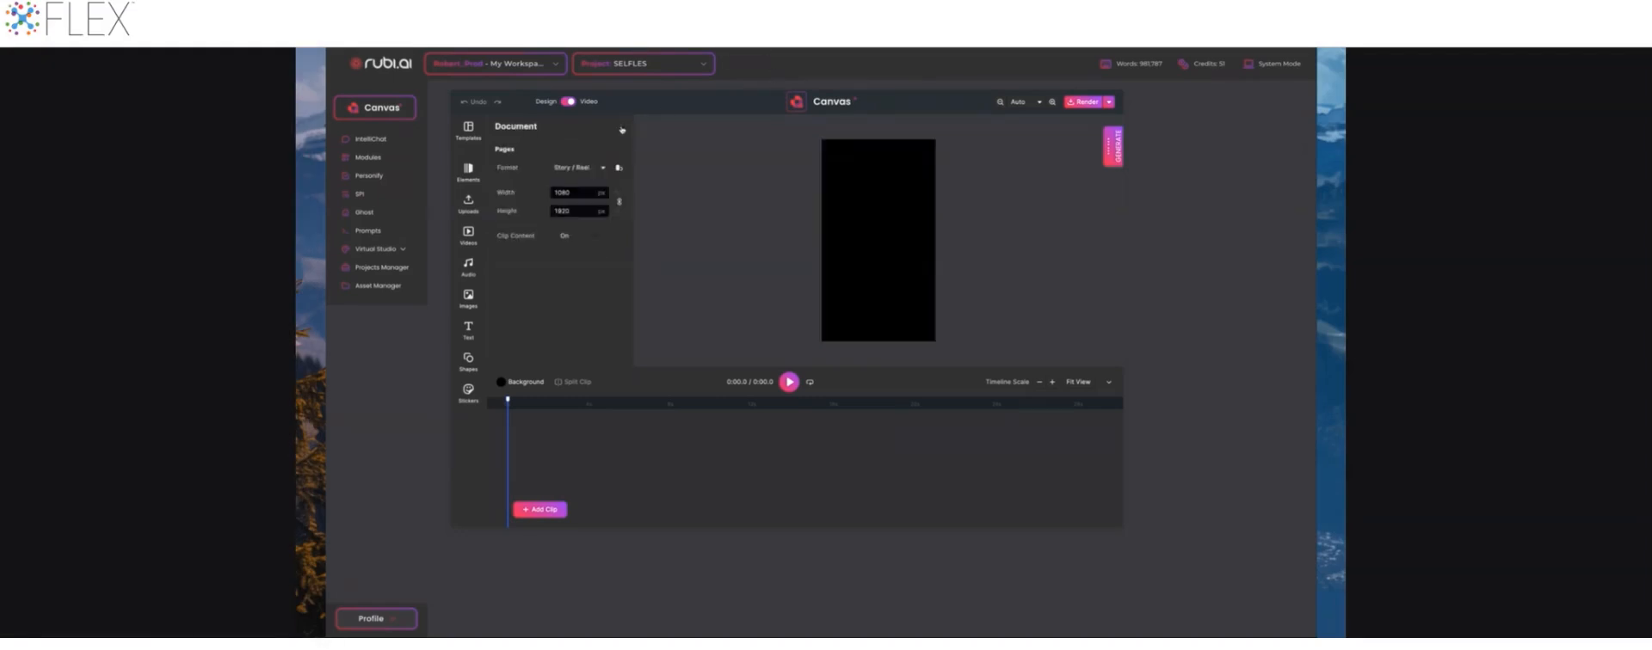
click(604, 169)
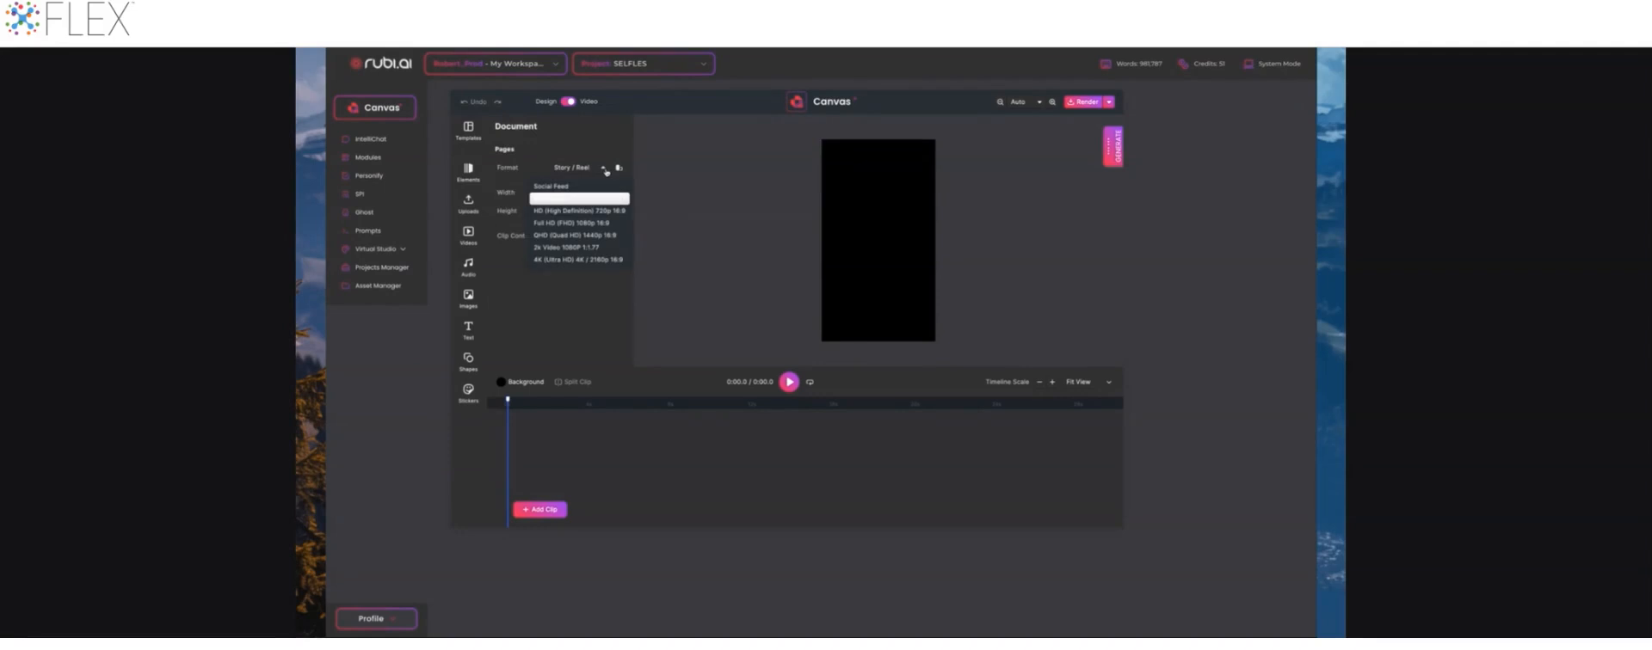
click(567, 212)
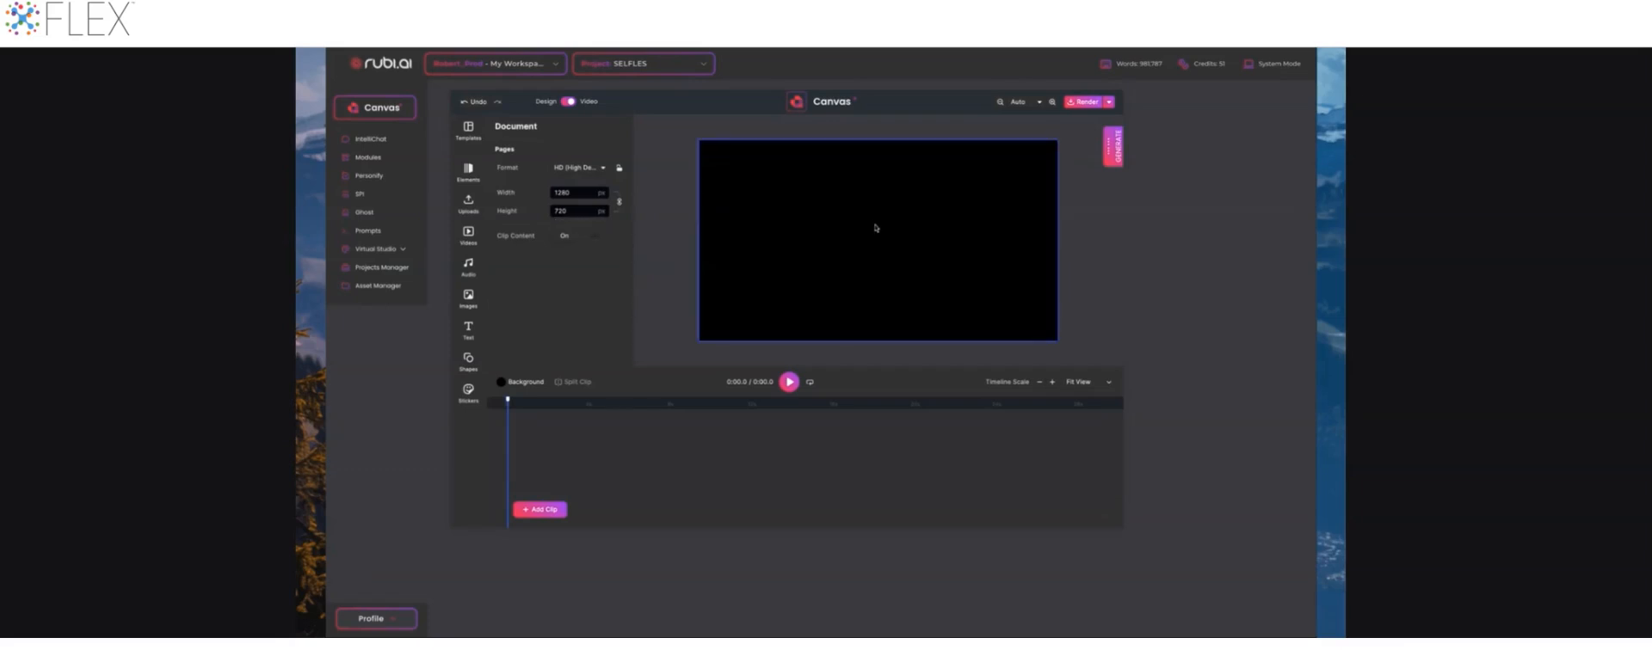
click(604, 169)
click(553, 226)
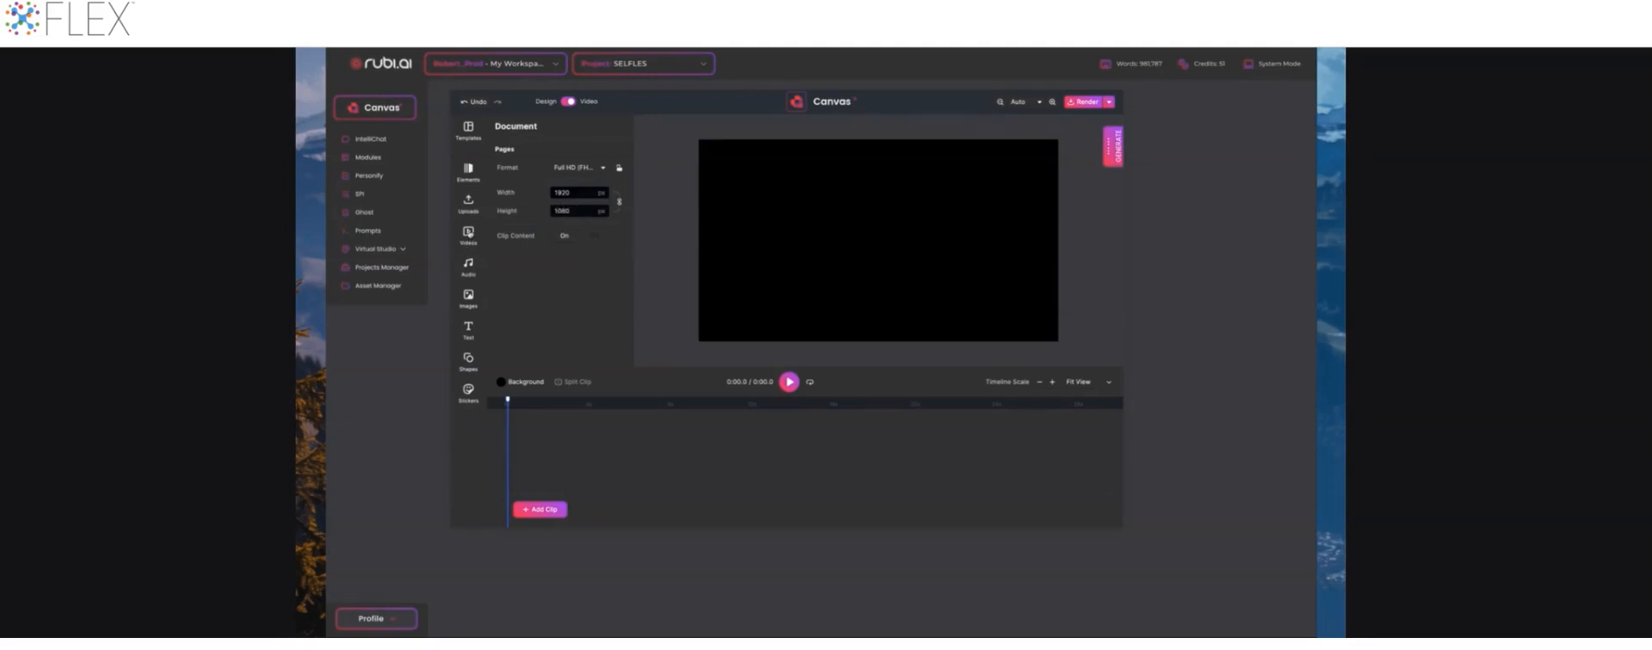
Insert the generated video of the woman in the columned hall from the AI video gallery into the project assets.
click(468, 234)
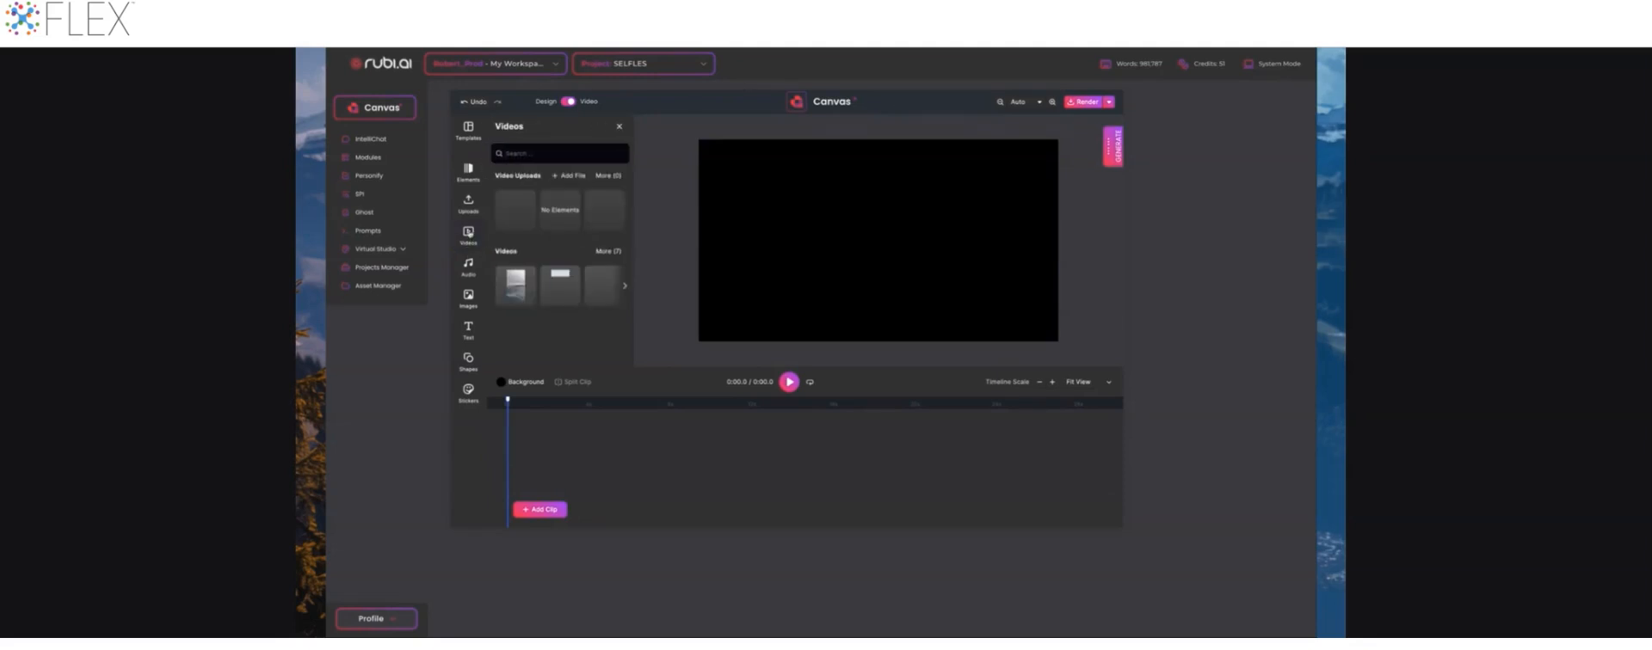
click(1114, 145)
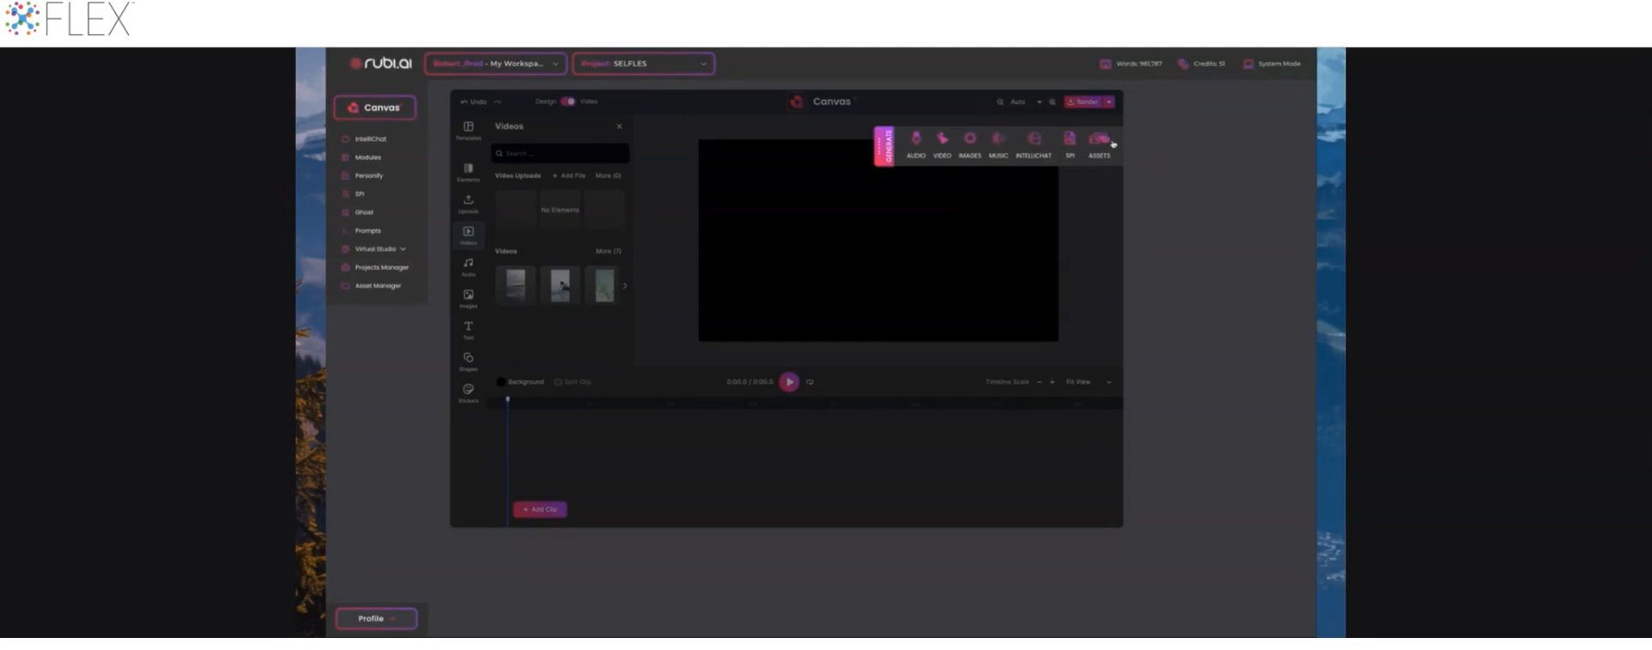
click(943, 142)
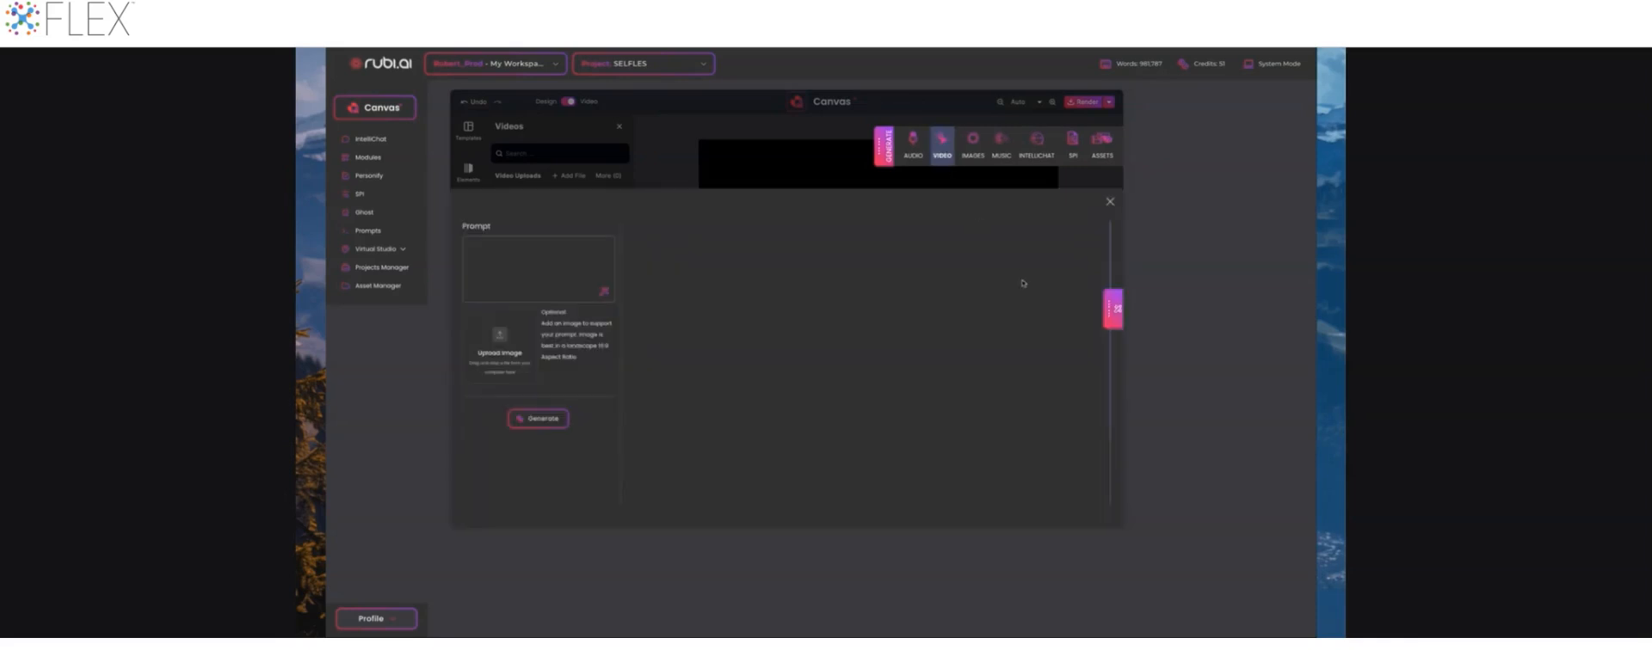
scroll(814, 355, down, 3)
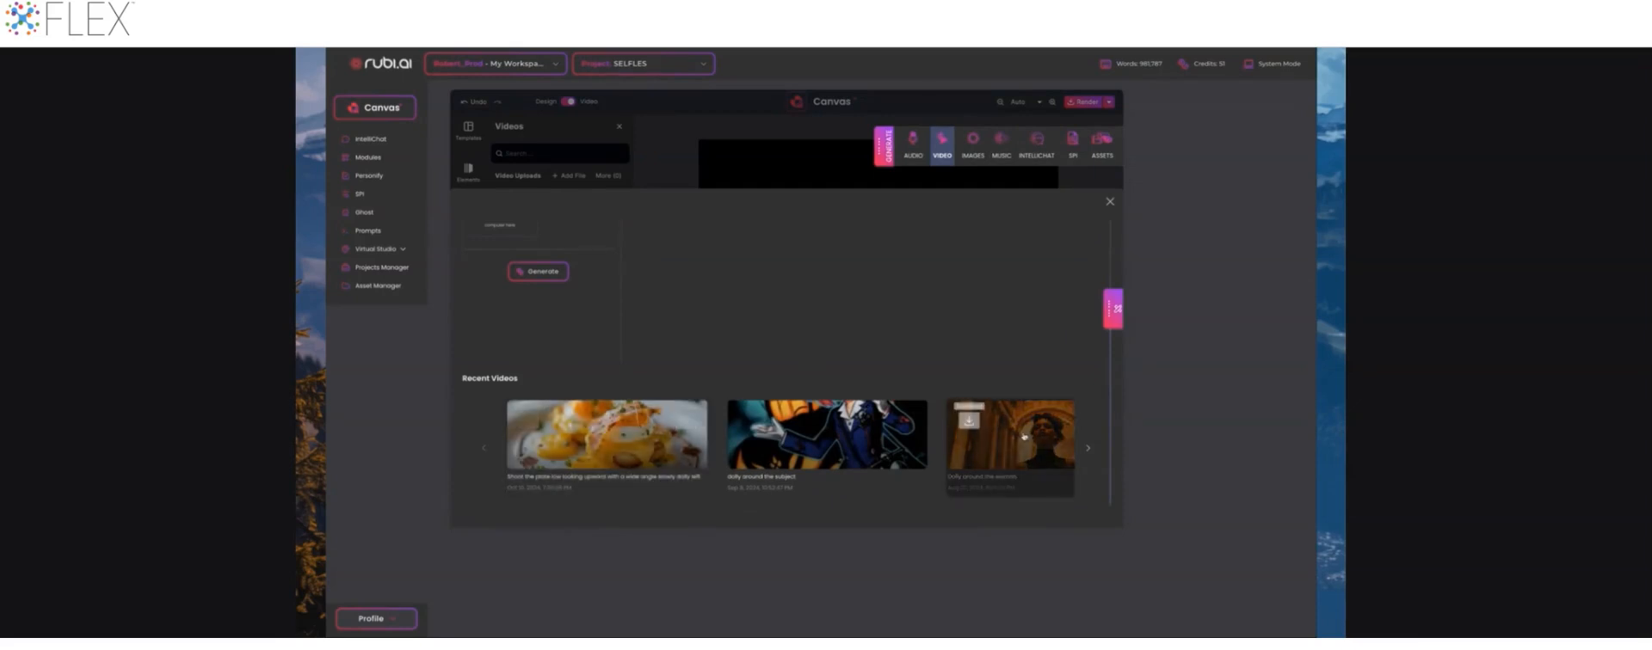
click(987, 425)
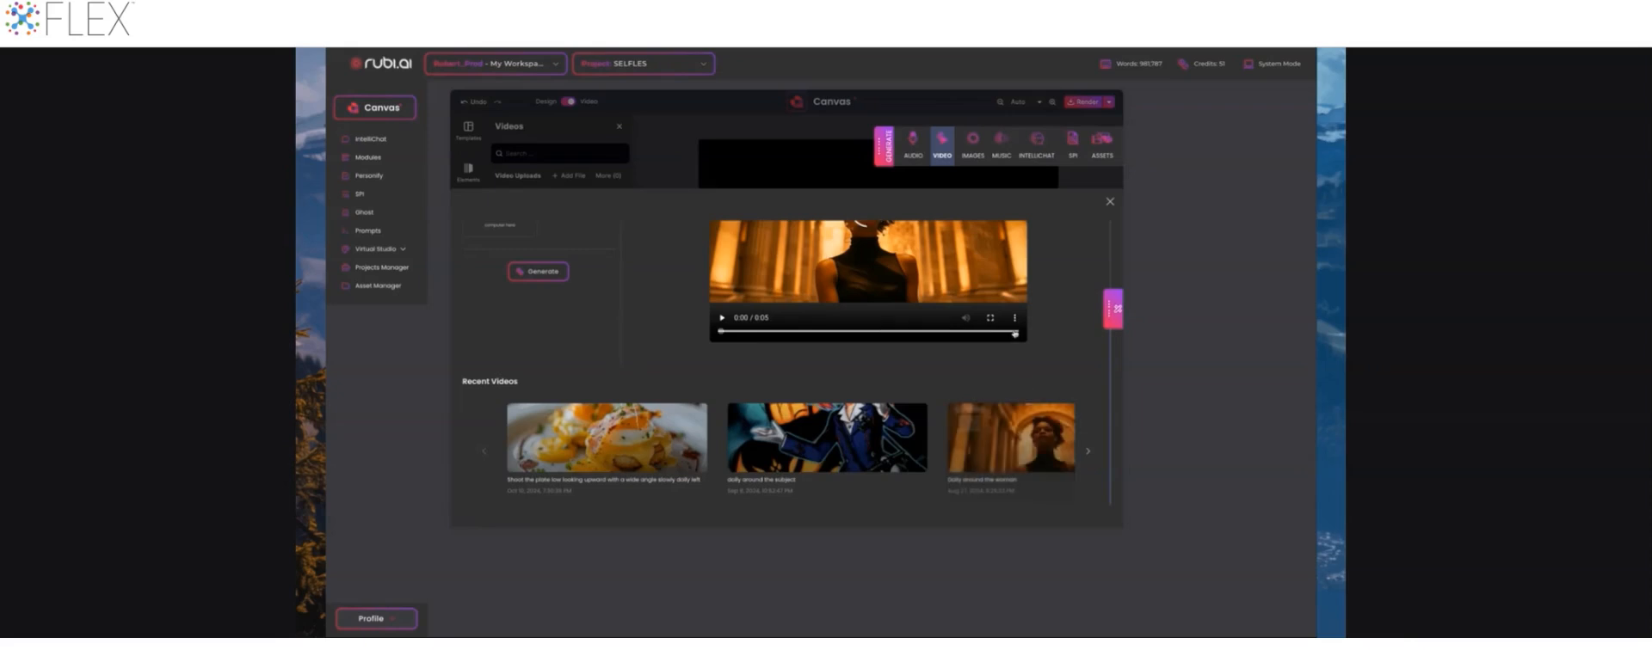
scroll(1016, 336, up, 1)
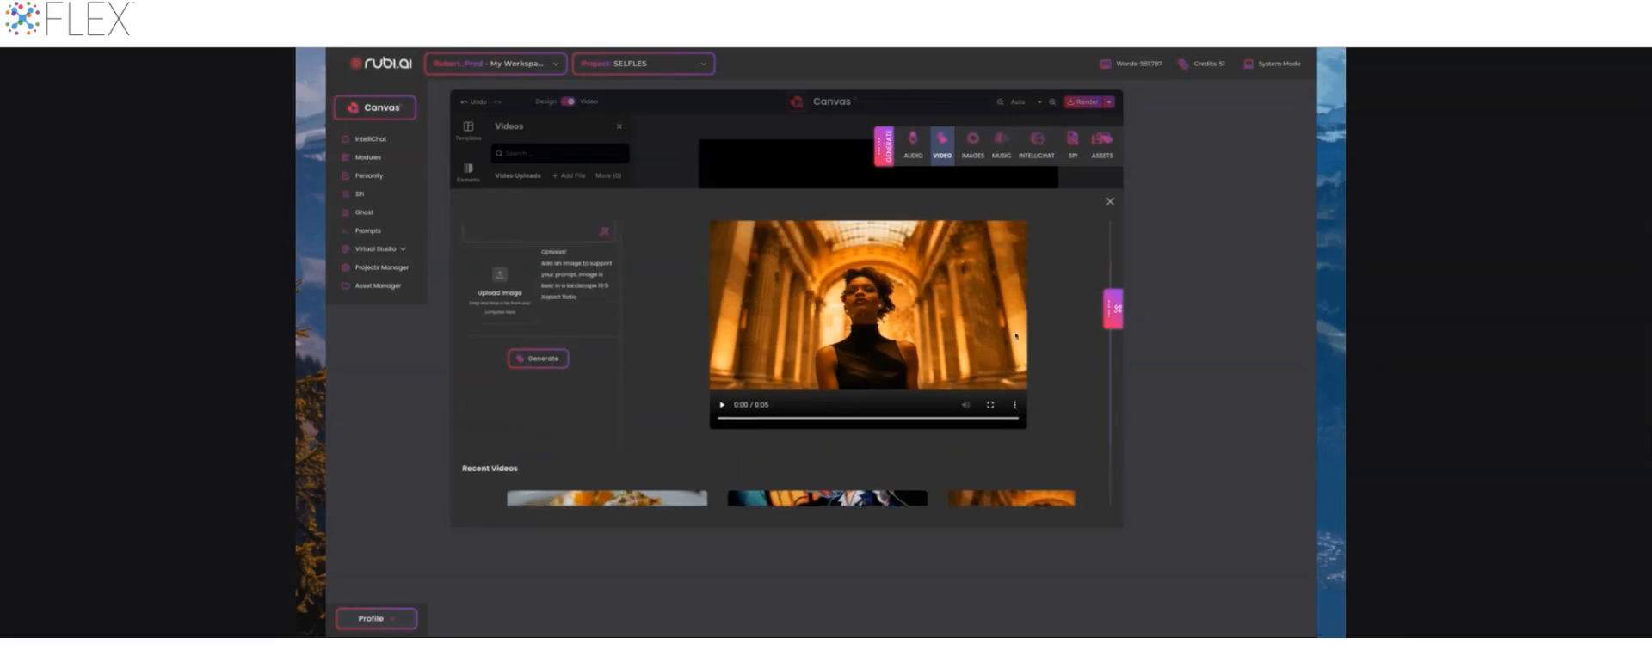
click(1112, 308)
click(1003, 320)
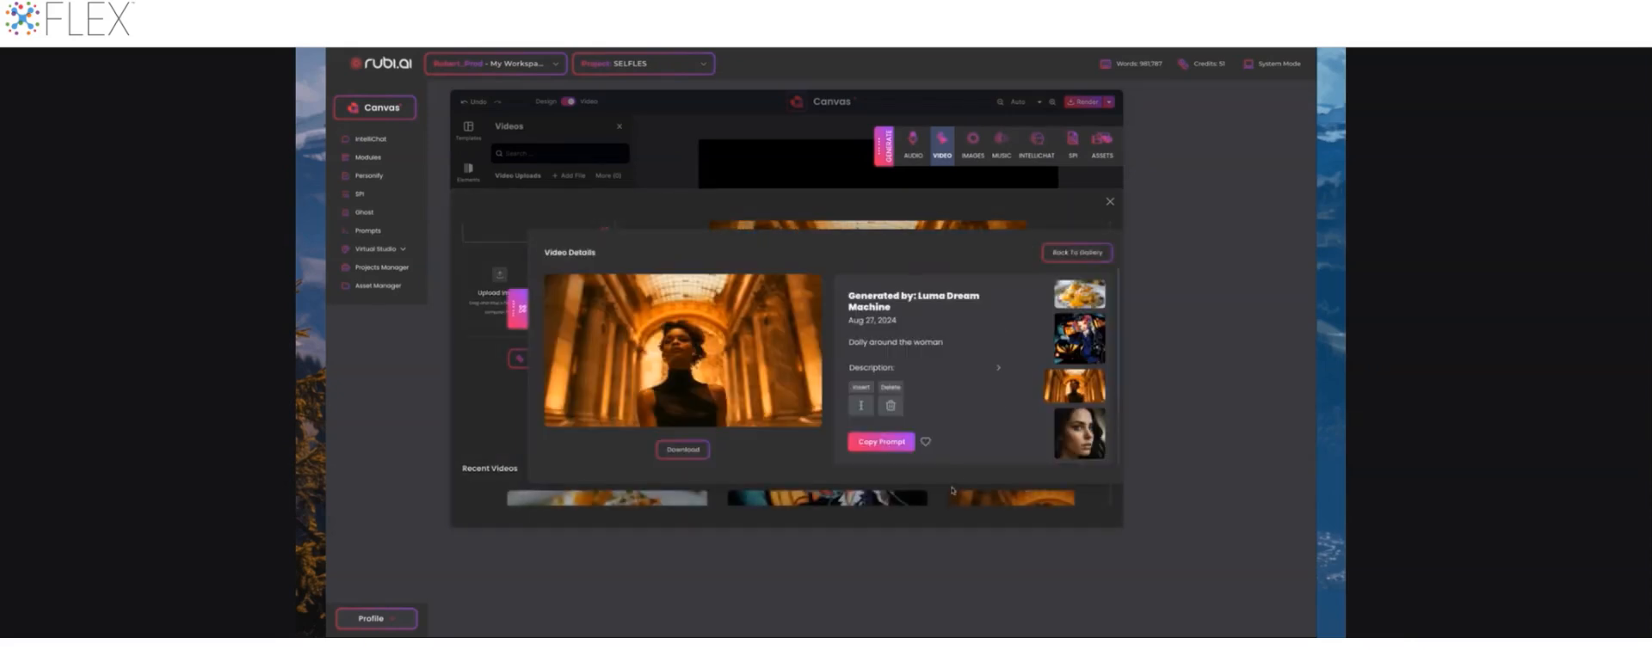
click(860, 406)
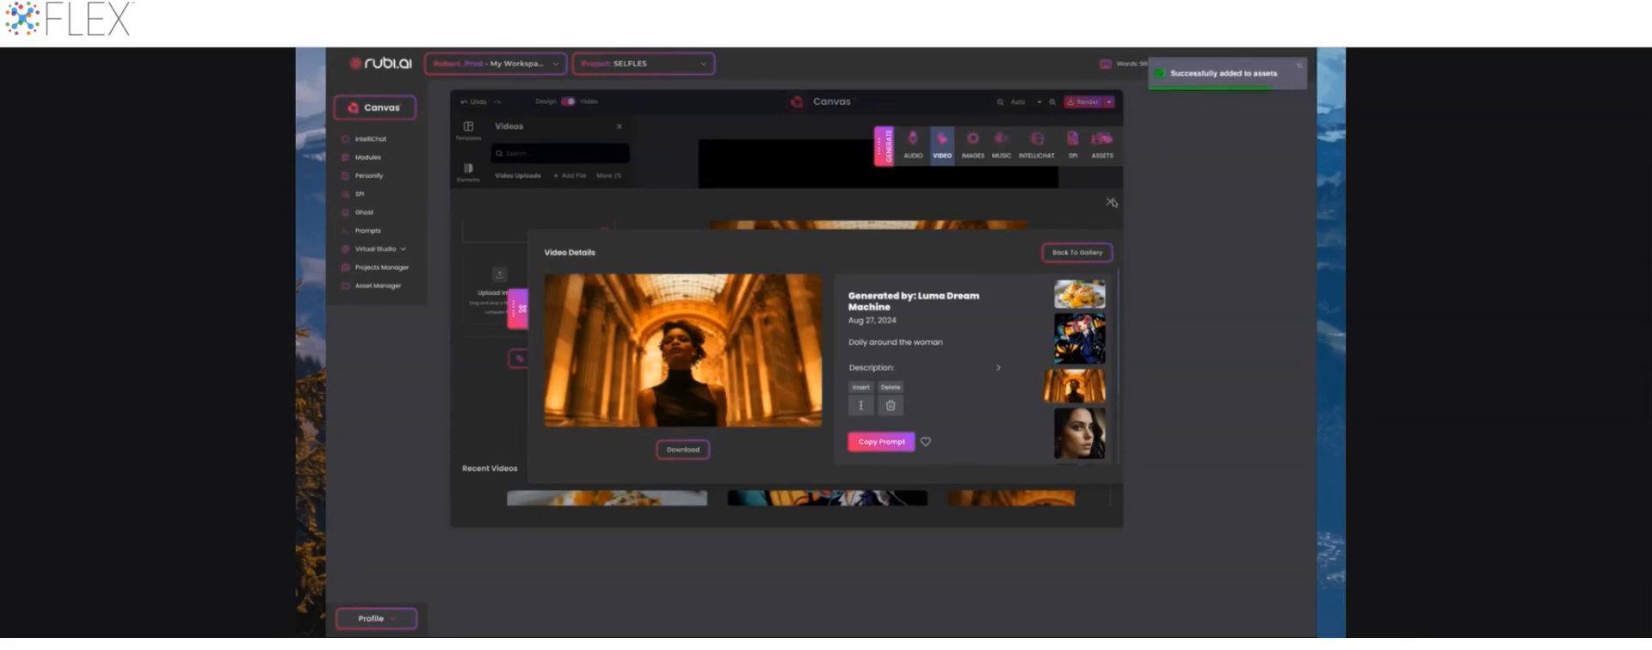
Insert the plated-food video and the video of the athlete by the water into the project assets and close the video generator.
click(1080, 295)
click(860, 416)
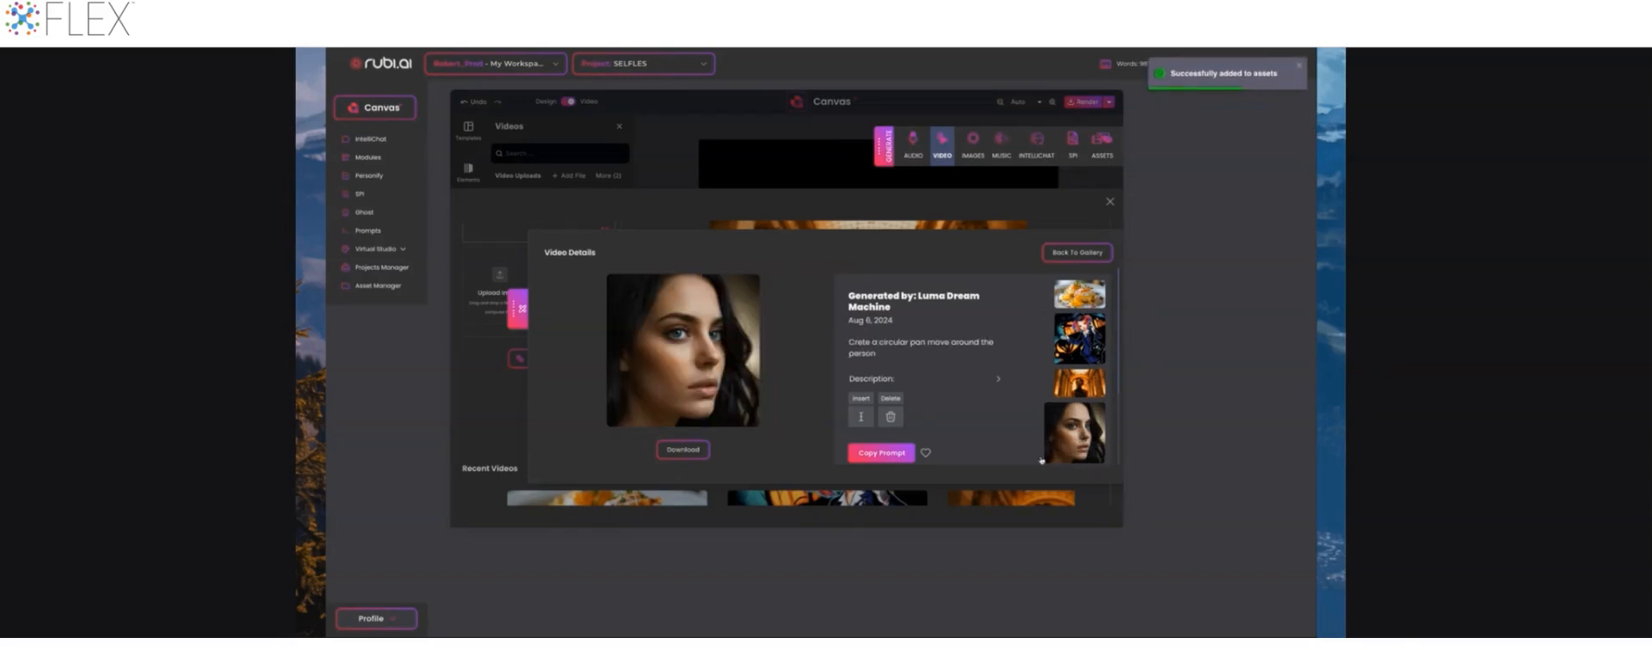
click(676, 362)
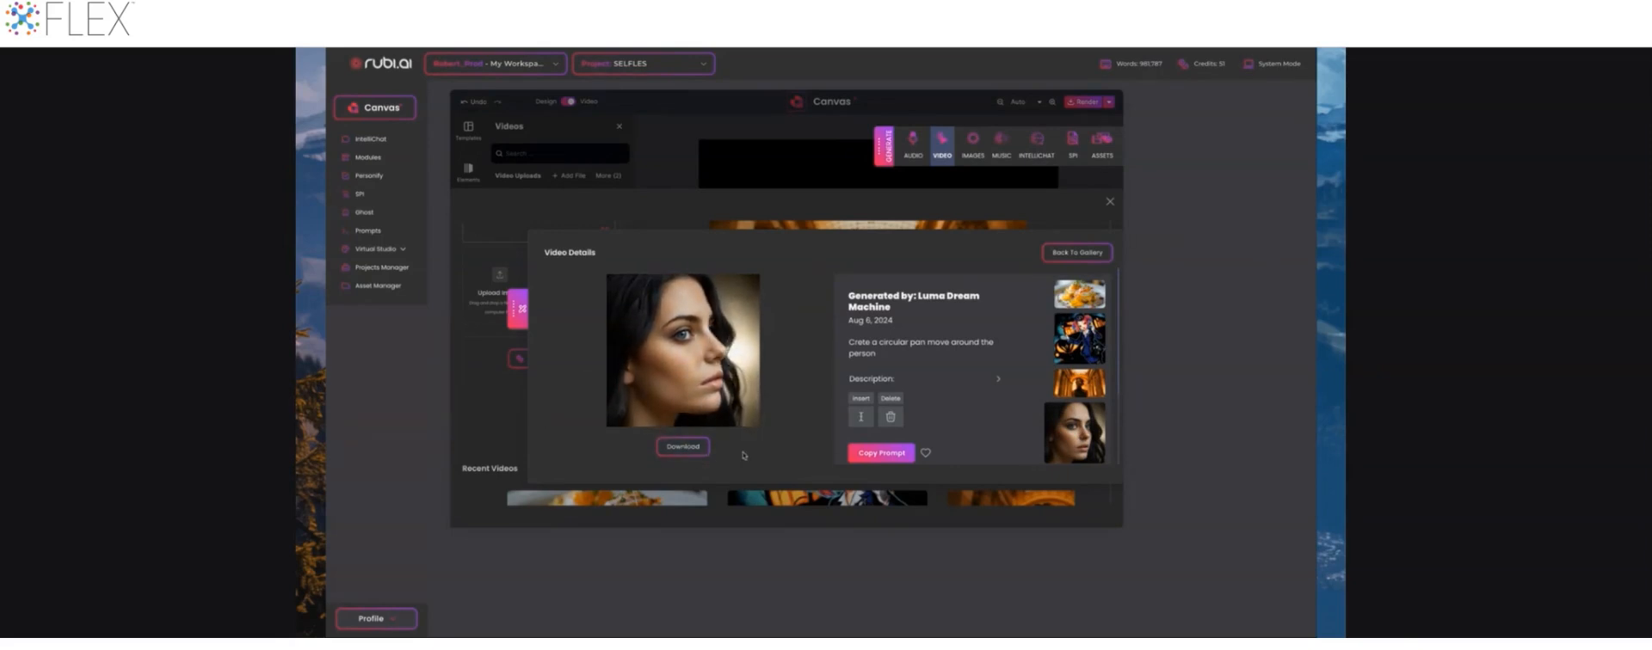
scroll(1053, 410, down, 2)
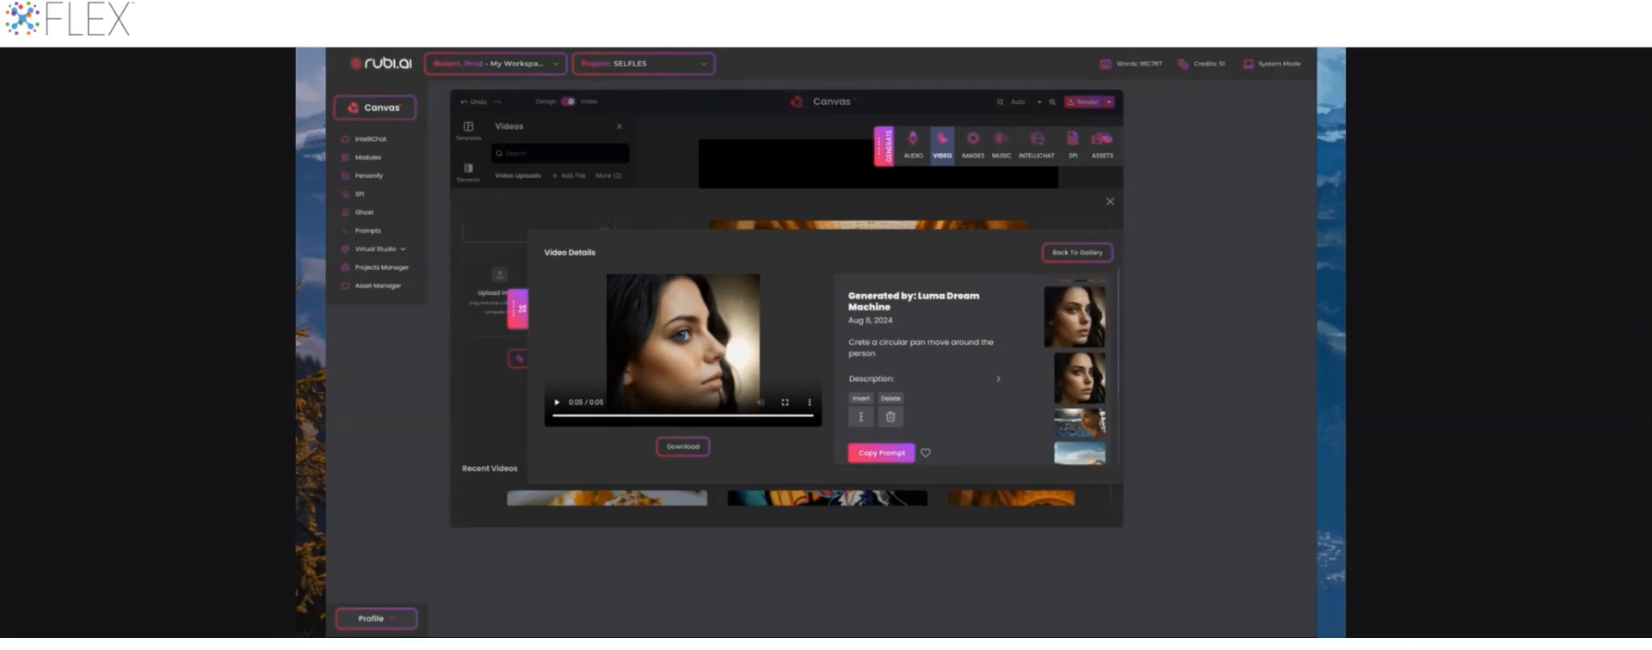
click(1077, 421)
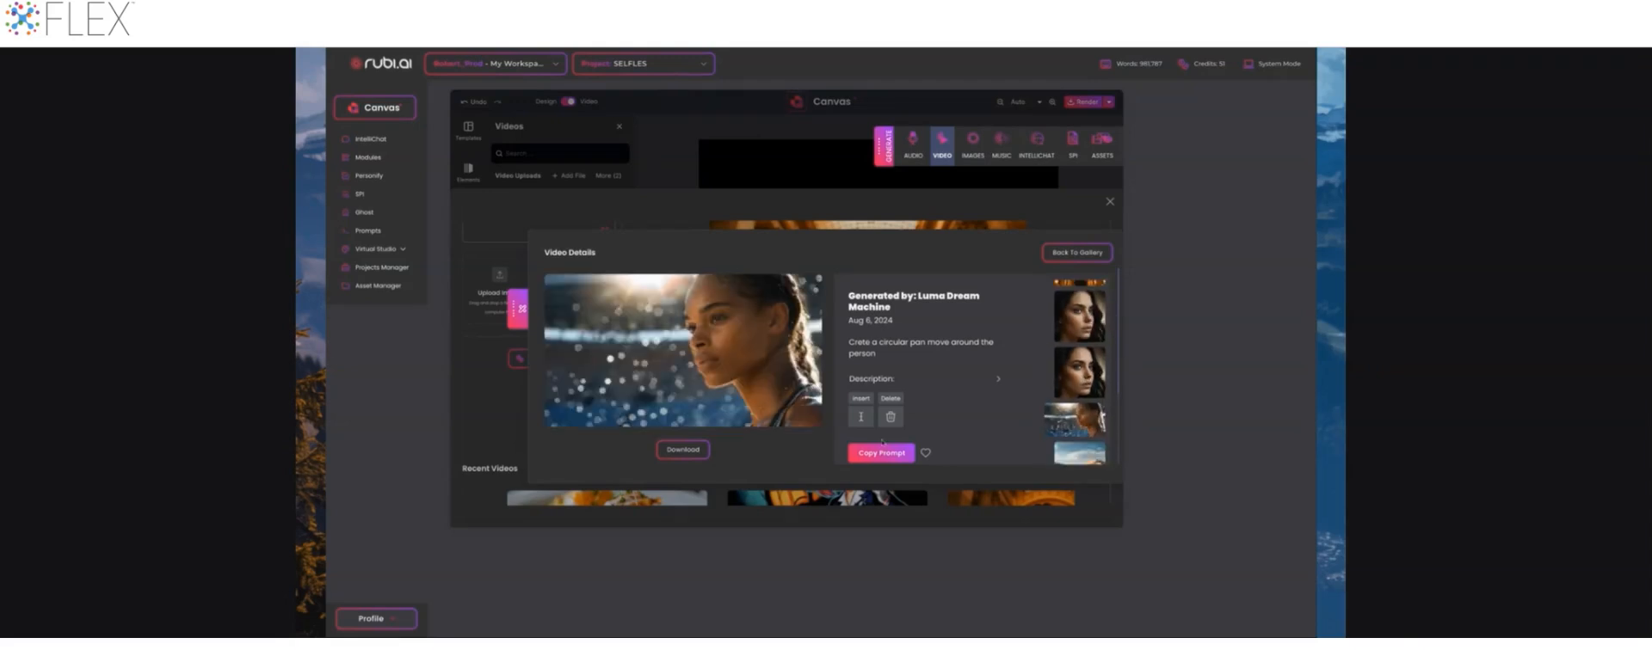
click(677, 360)
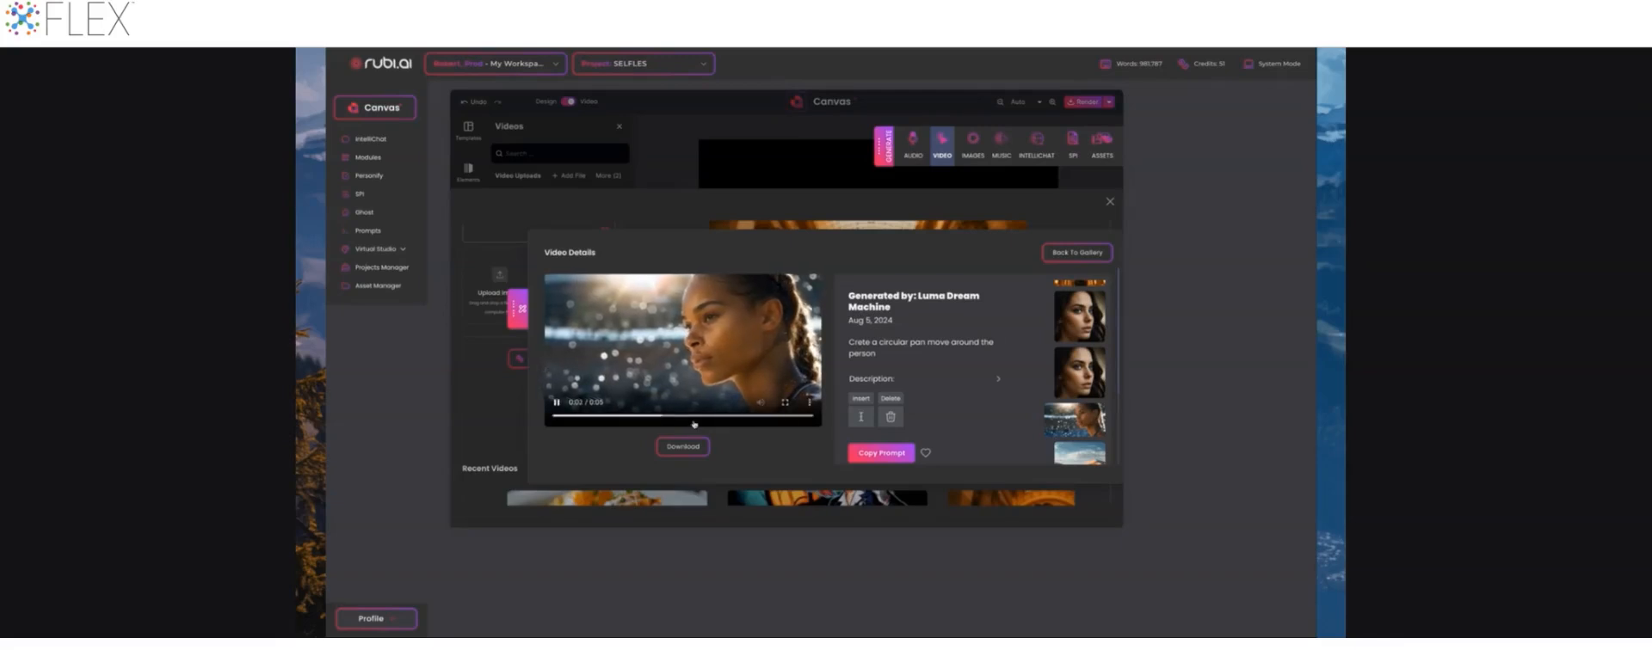
click(867, 416)
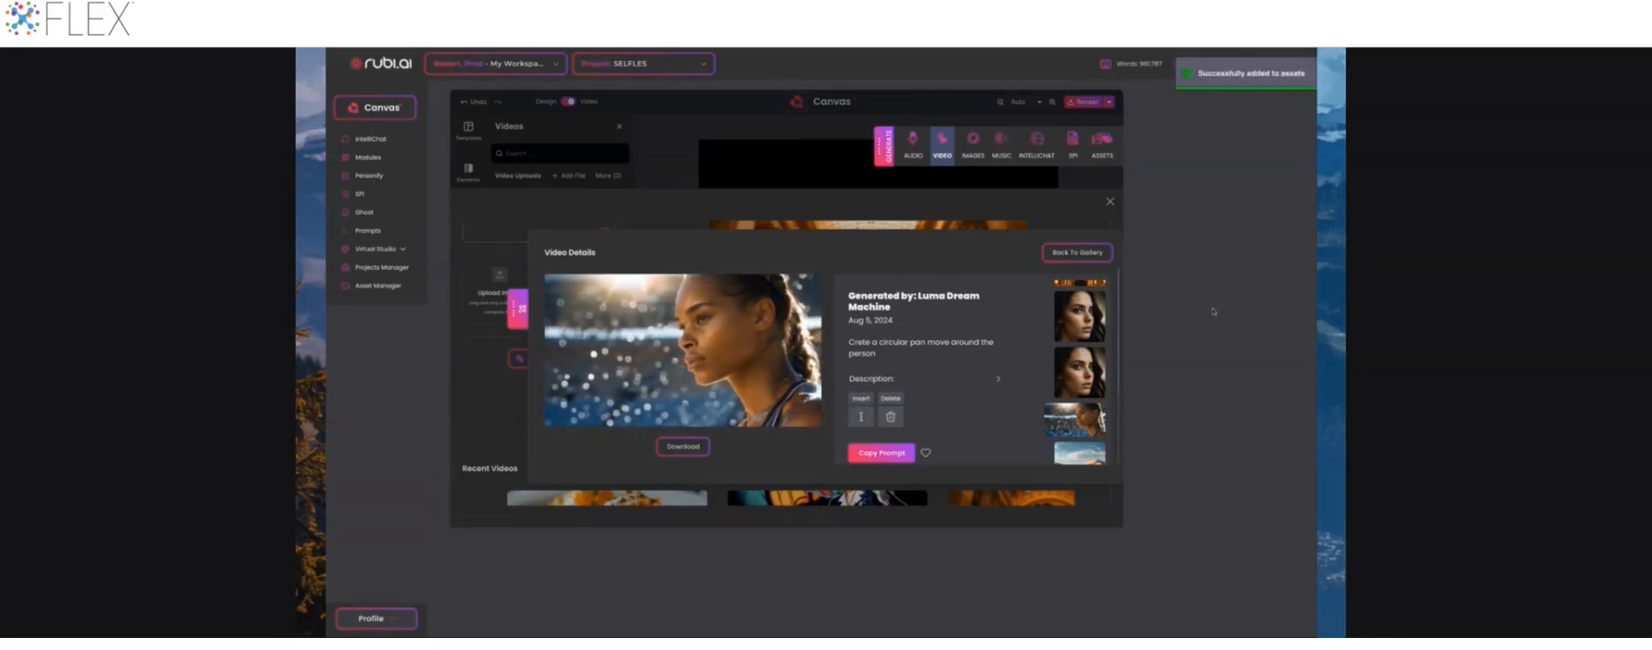
click(1111, 203)
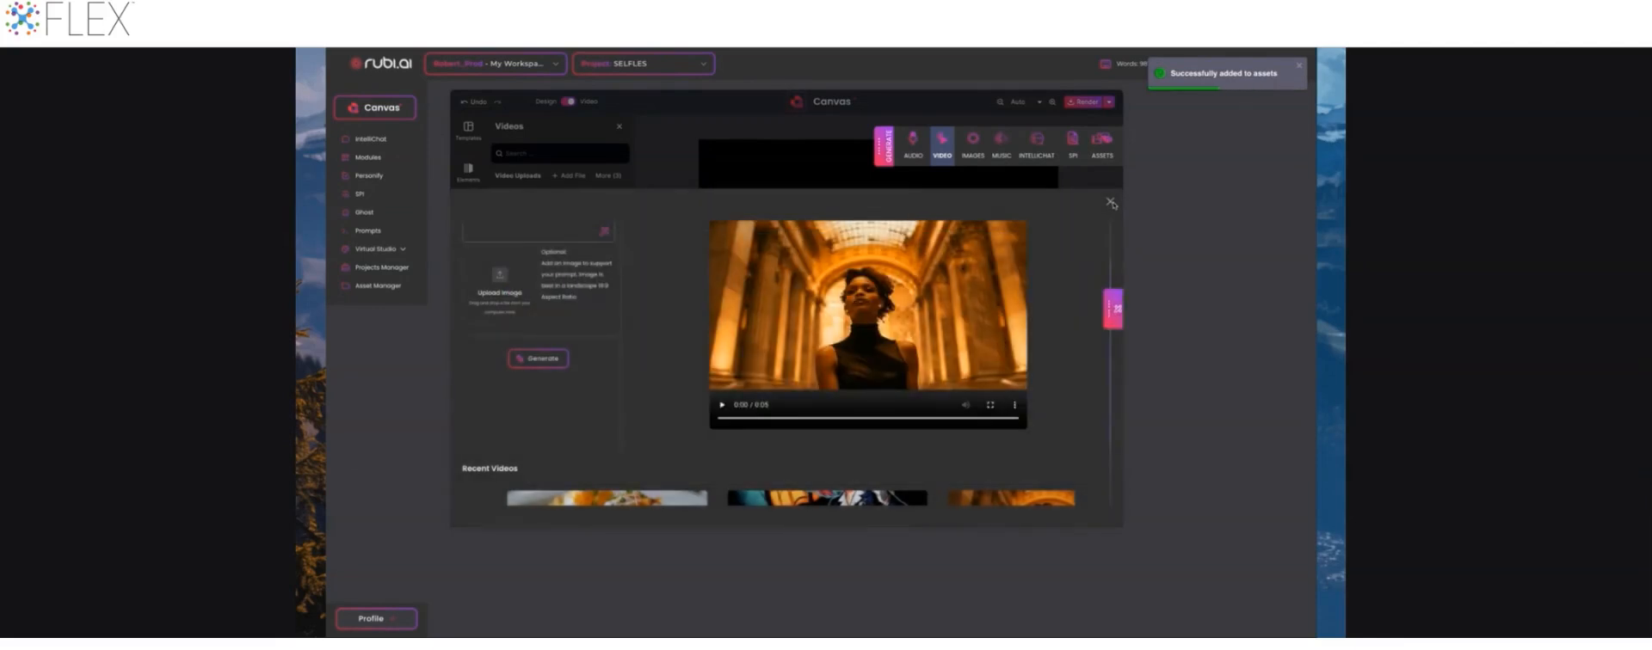
click(1111, 203)
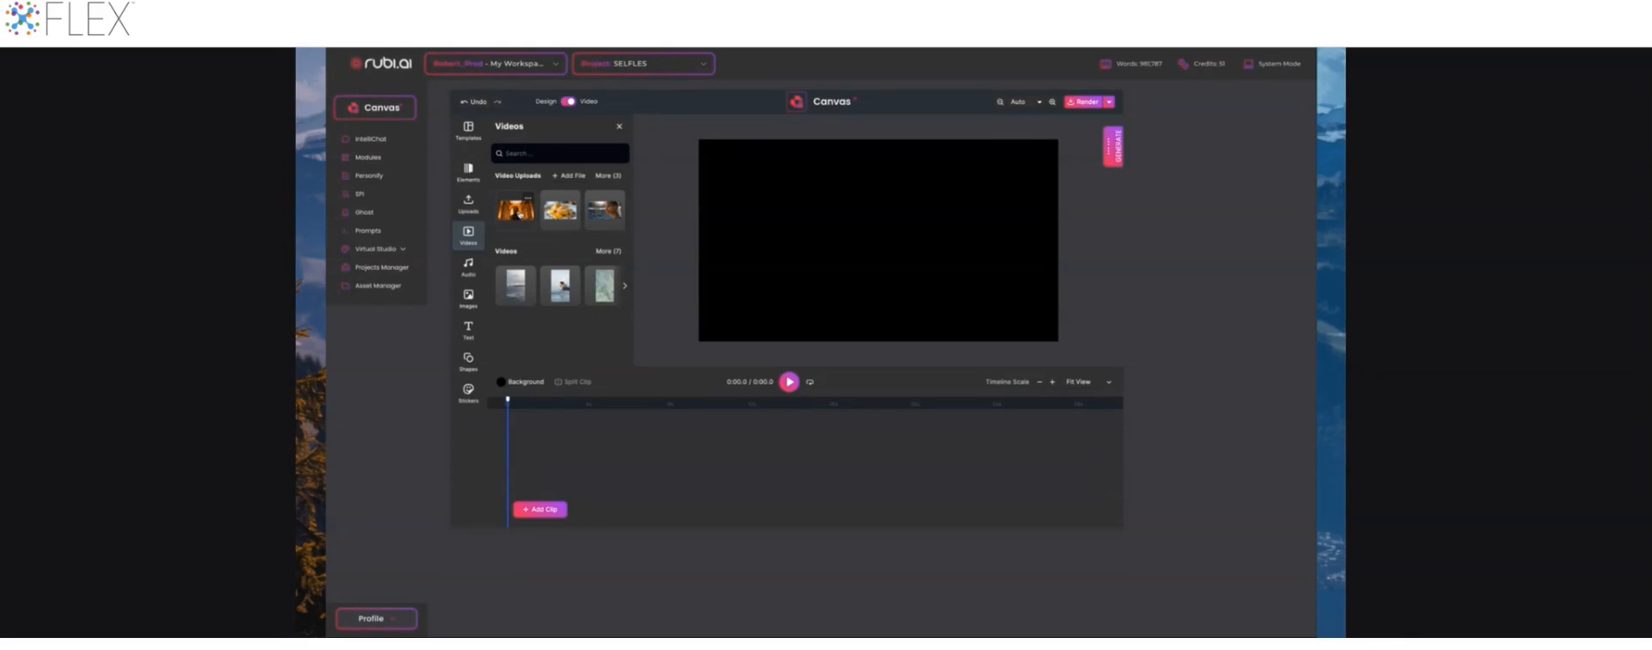
Add the uploaded video of the woman in the columned hall to the timeline and preview it at several points.
click(516, 210)
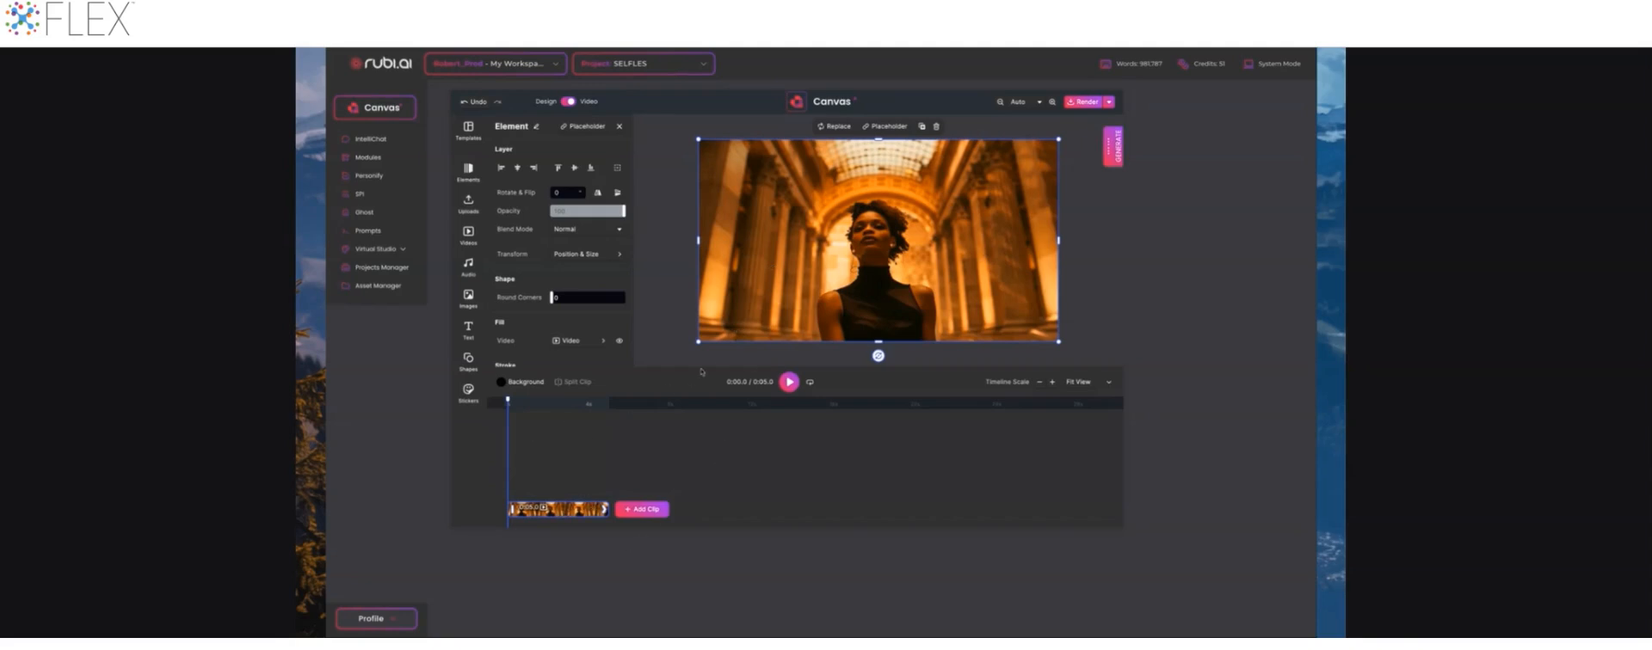
click(572, 406)
key(space)
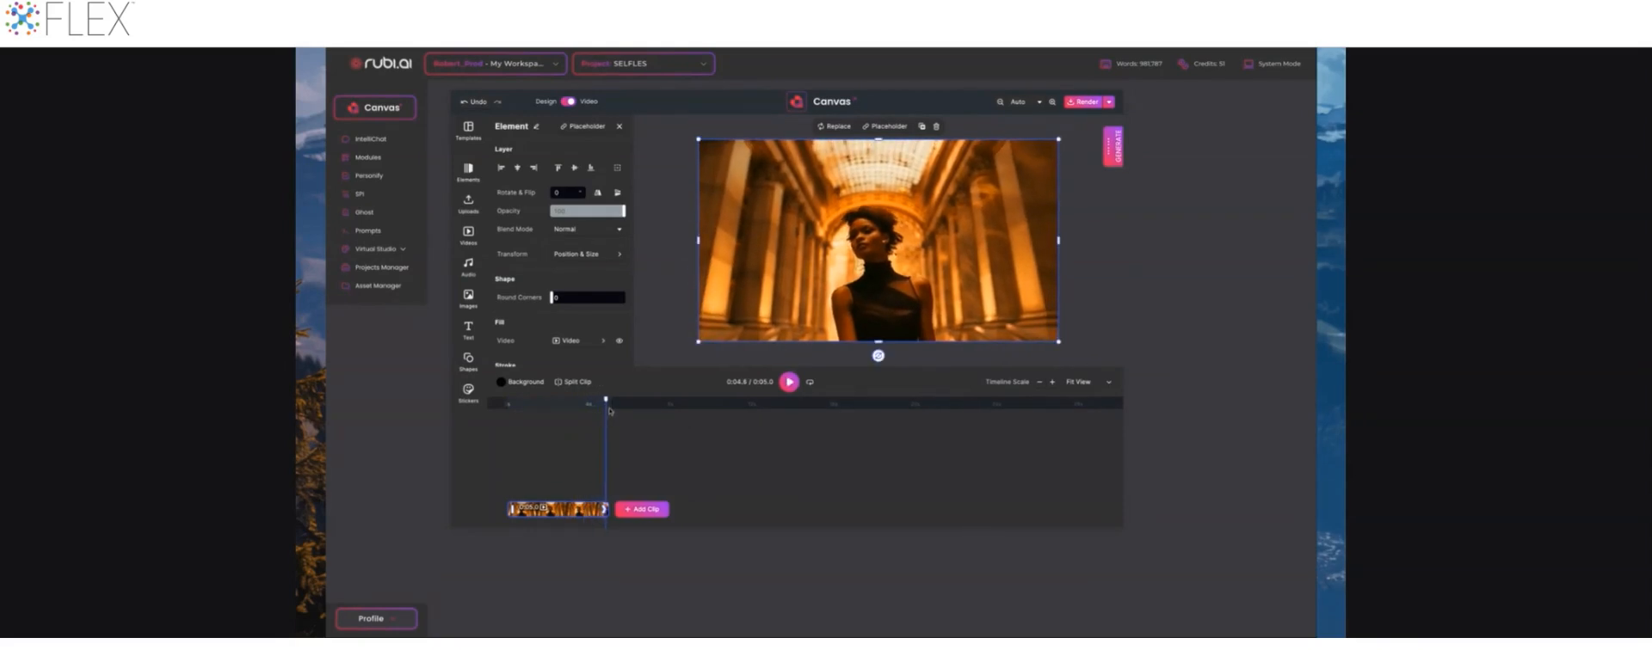
click(562, 501)
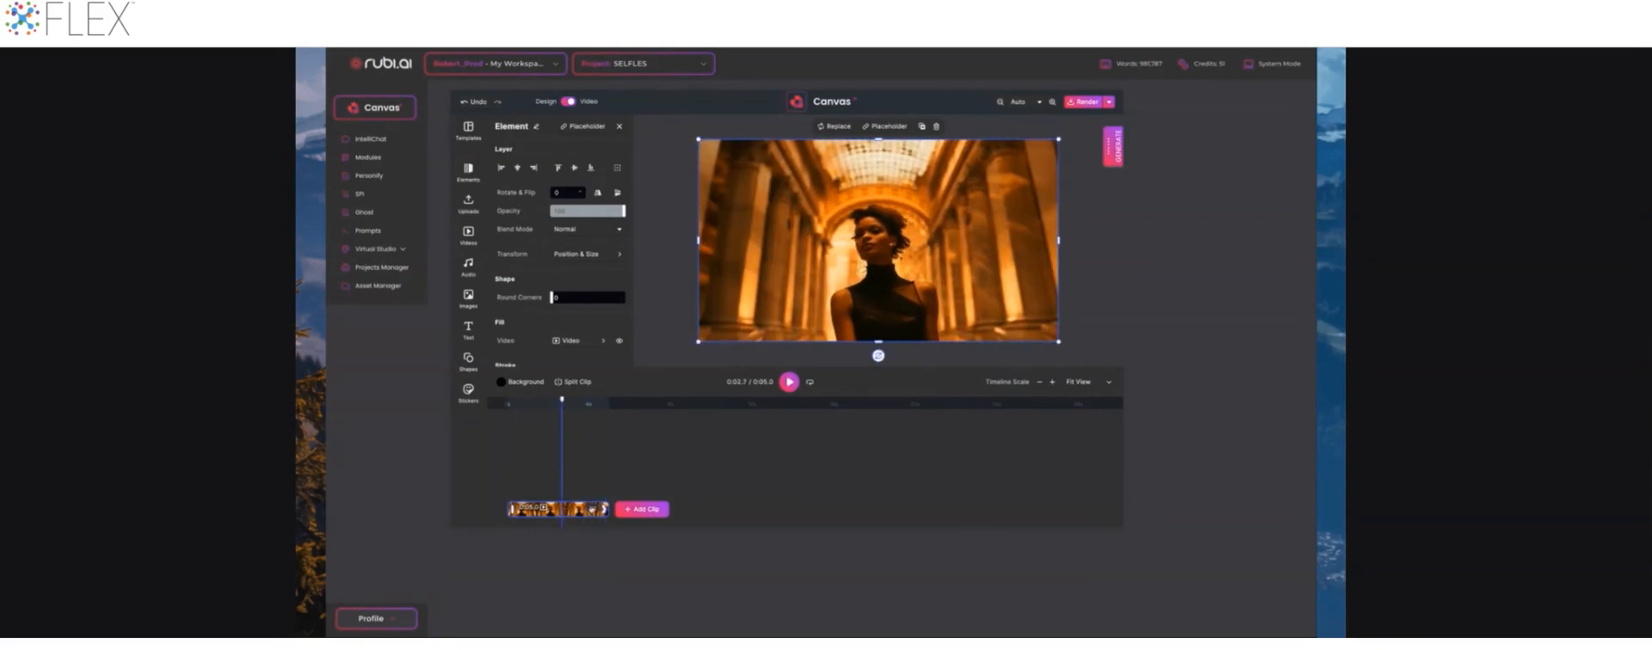
right_click(592, 509)
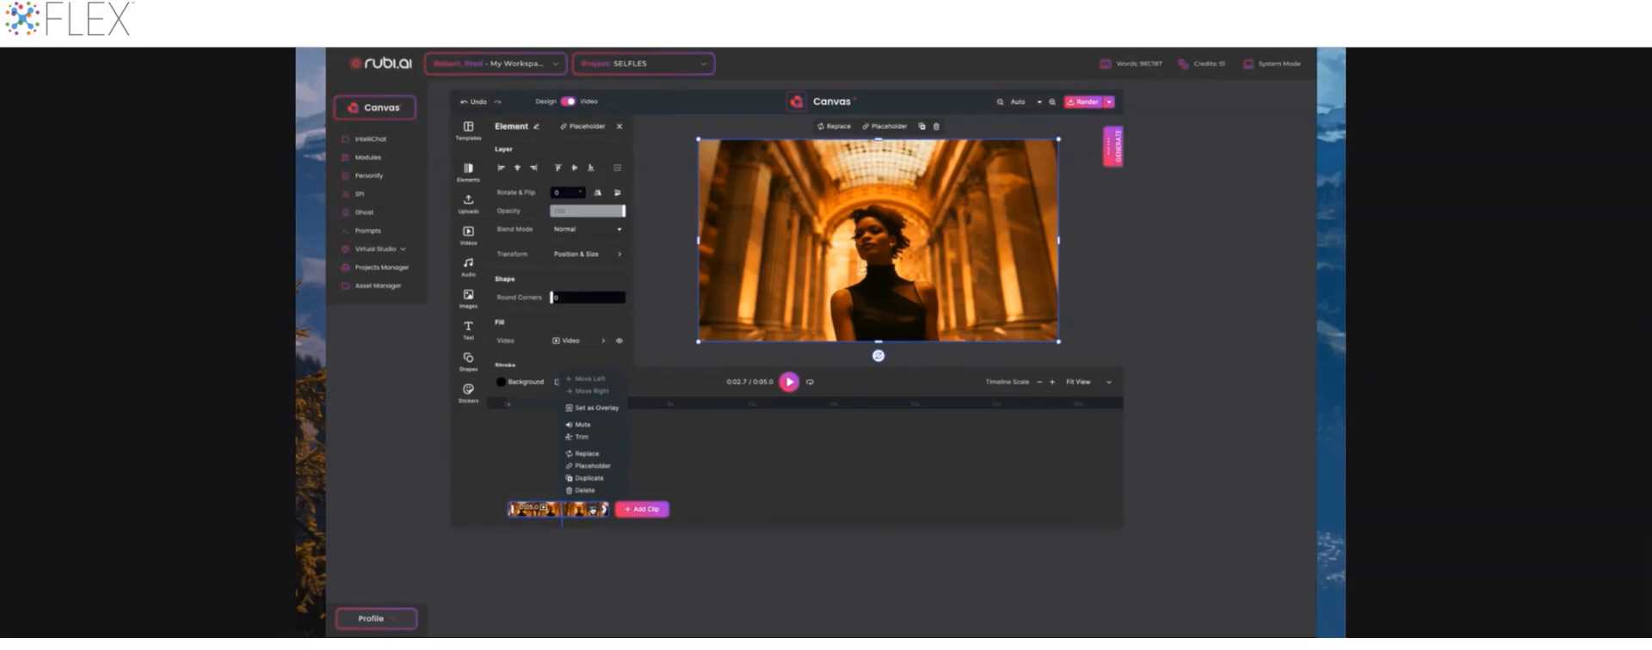
click(525, 460)
scroll(559, 249, down, 3)
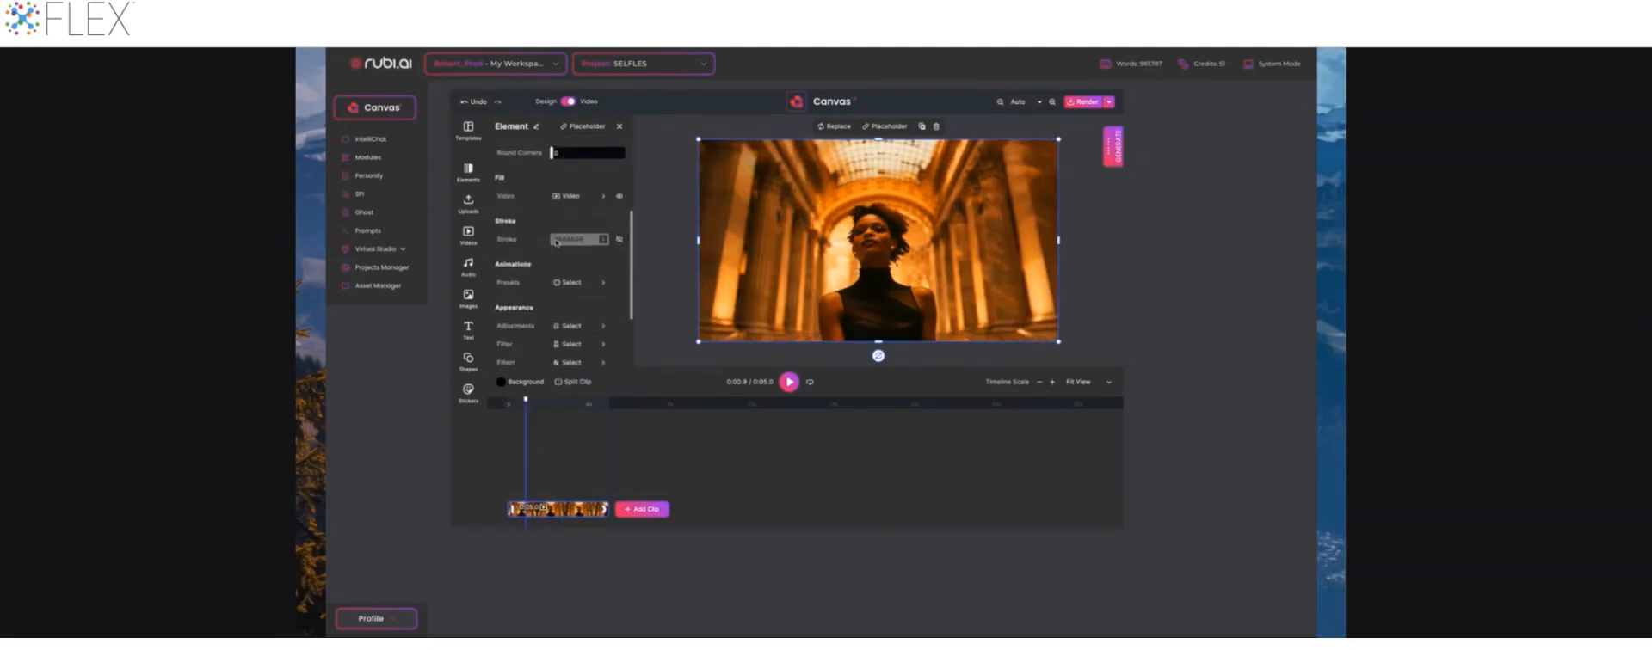
Open the animation presets for the timeline clip and go to the loop animations.
click(564, 513)
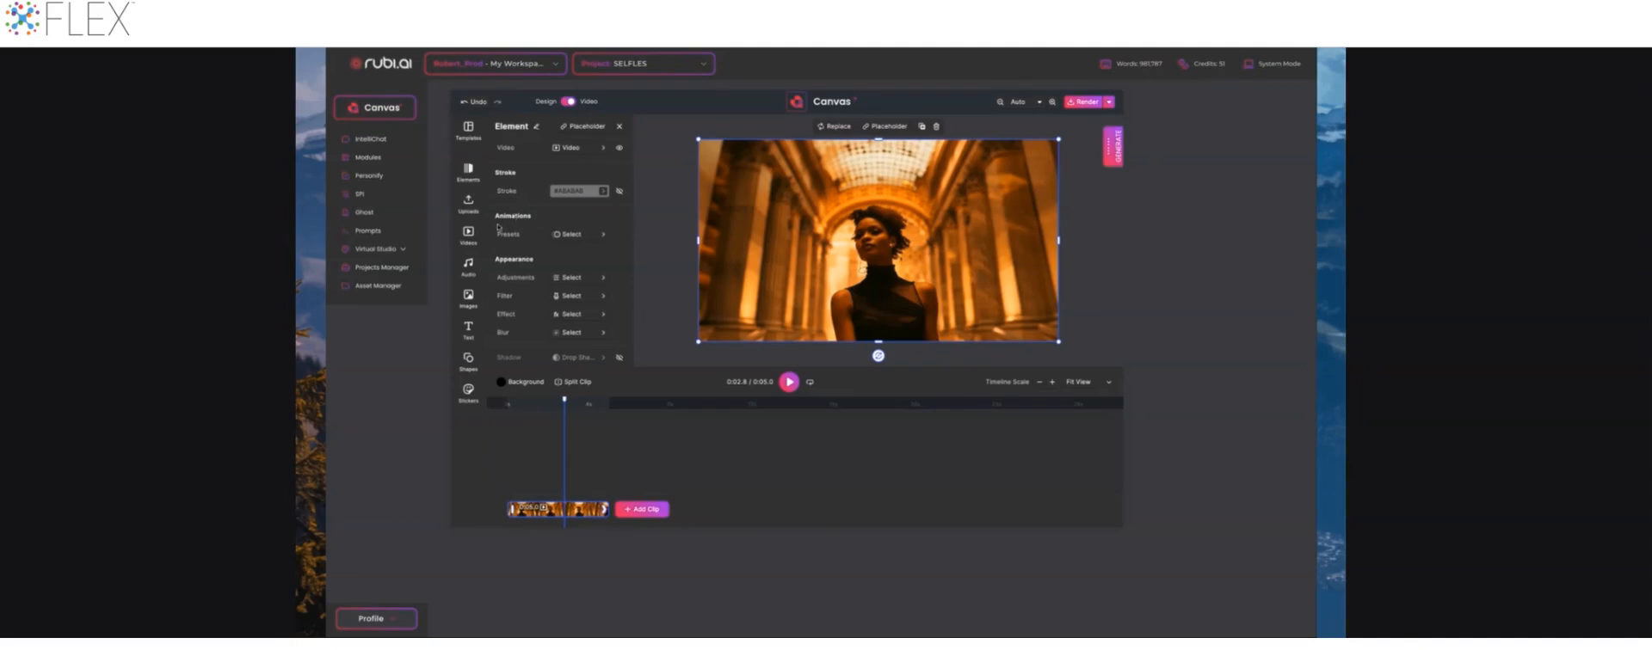
click(591, 238)
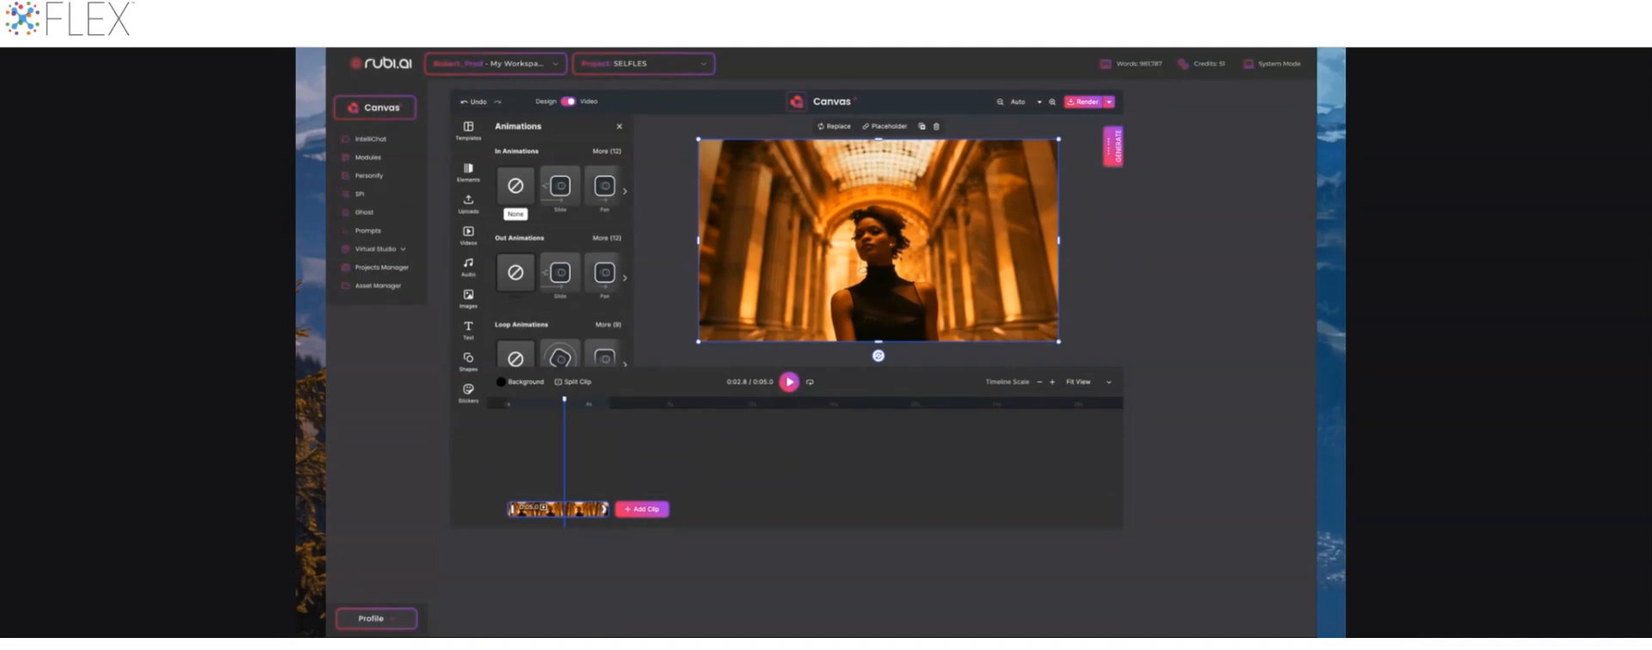
scroll(560, 258, down, 1)
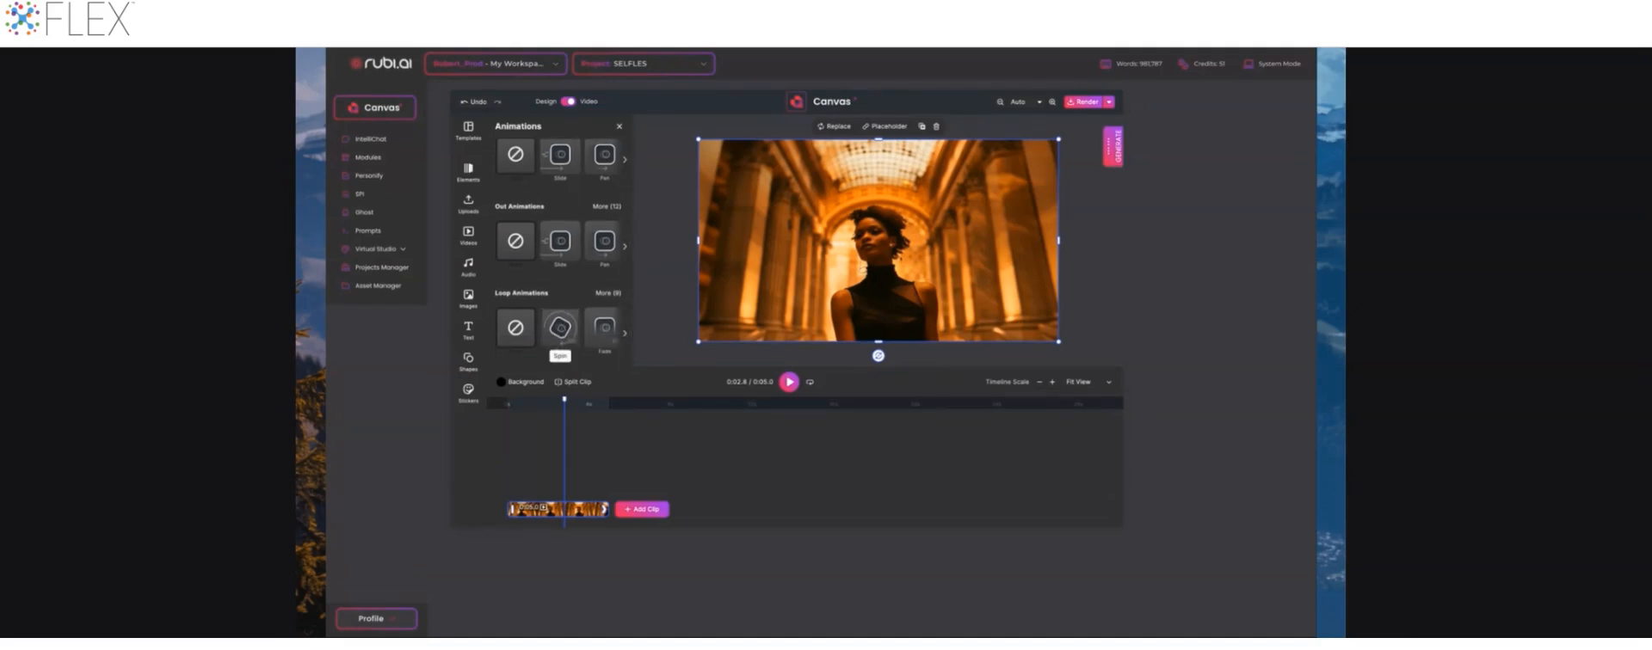
Try the Spin loop animation on the clip, open its properties and remove the animation.
click(560, 330)
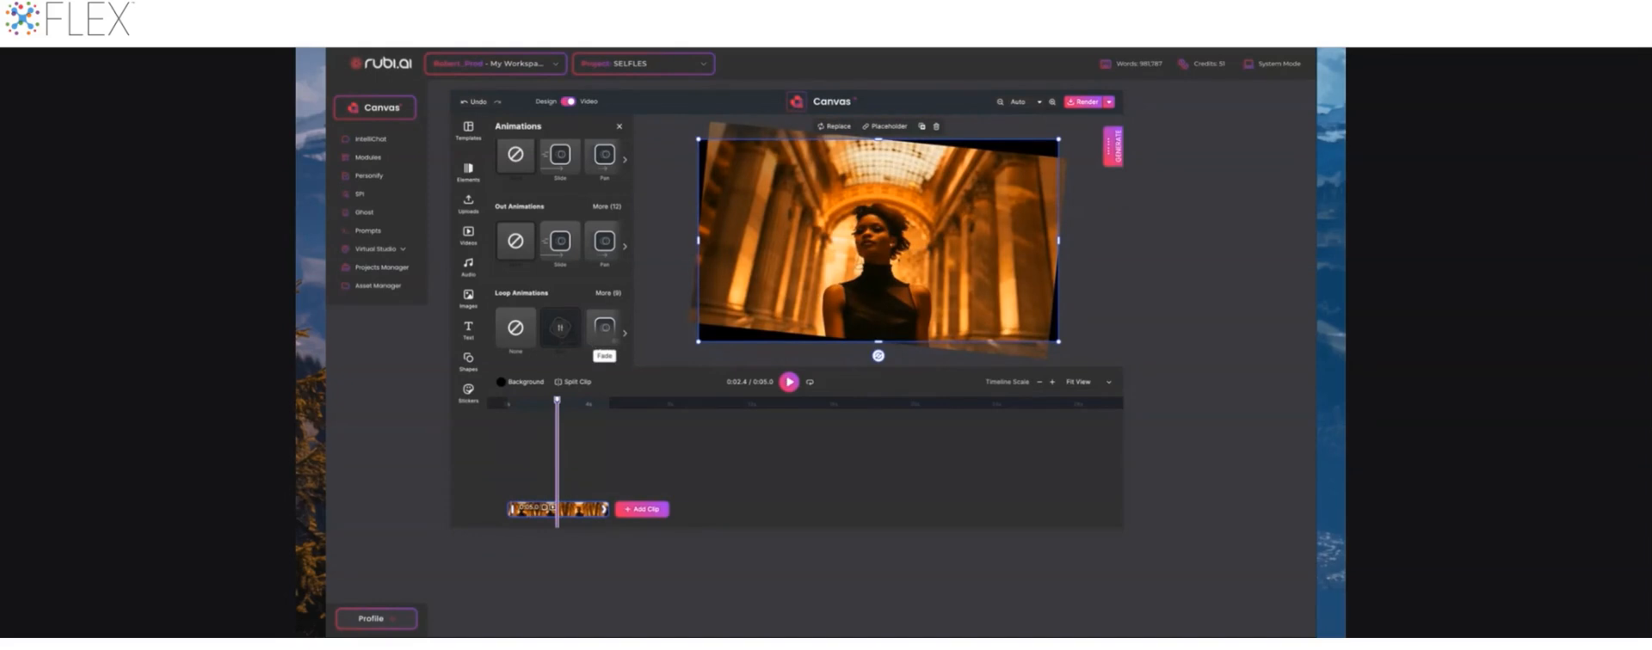
click(560, 327)
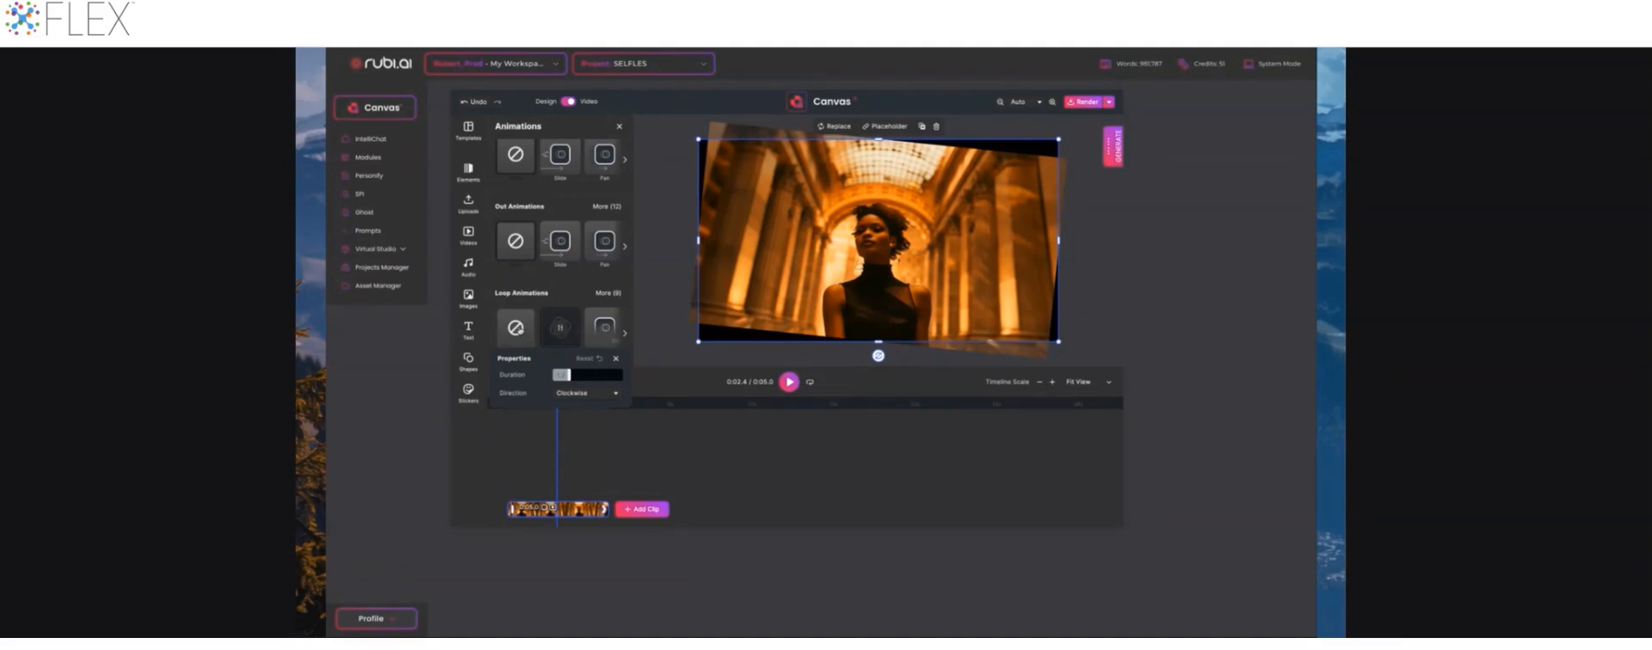
click(615, 358)
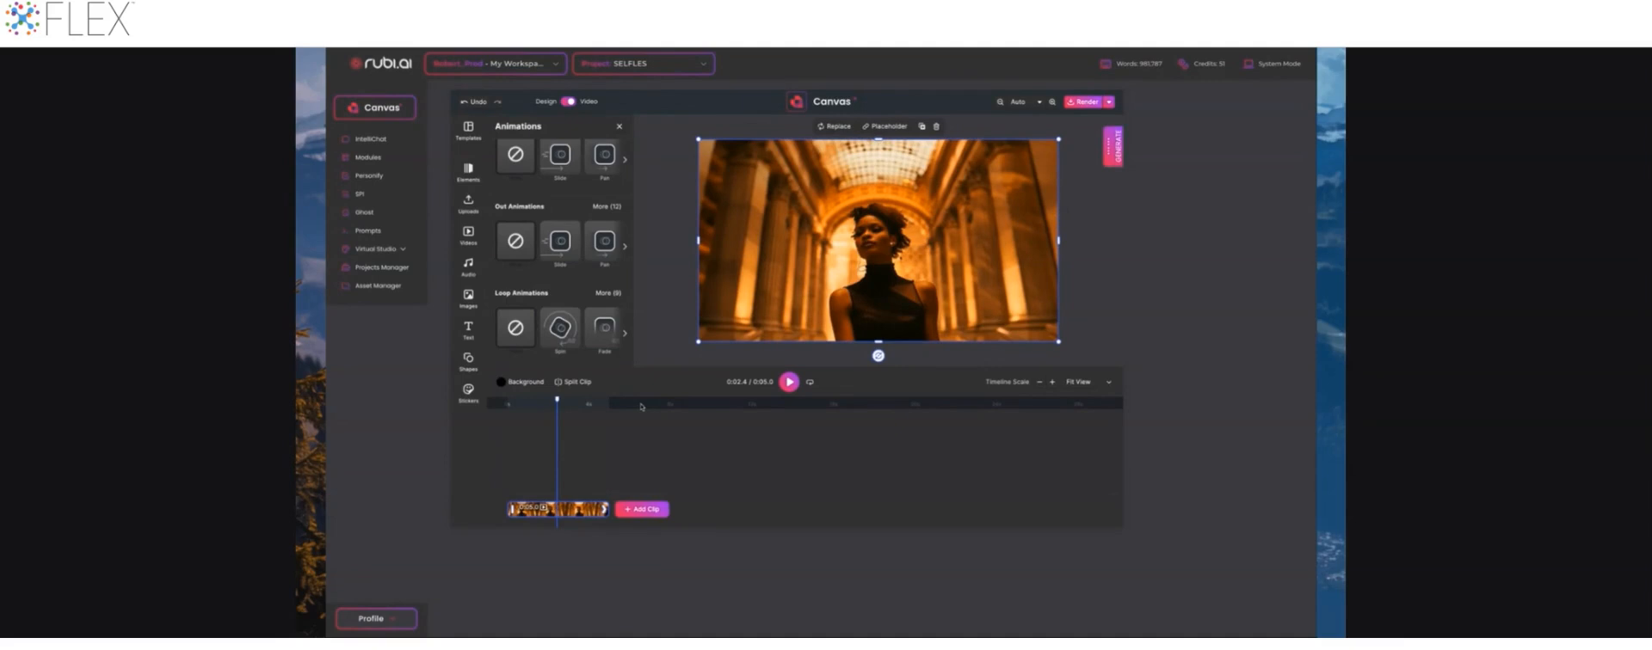
Return to the start of the timeline and apply the Fade in-animation to the columned-hall clip.
drag(556, 400, 507, 405)
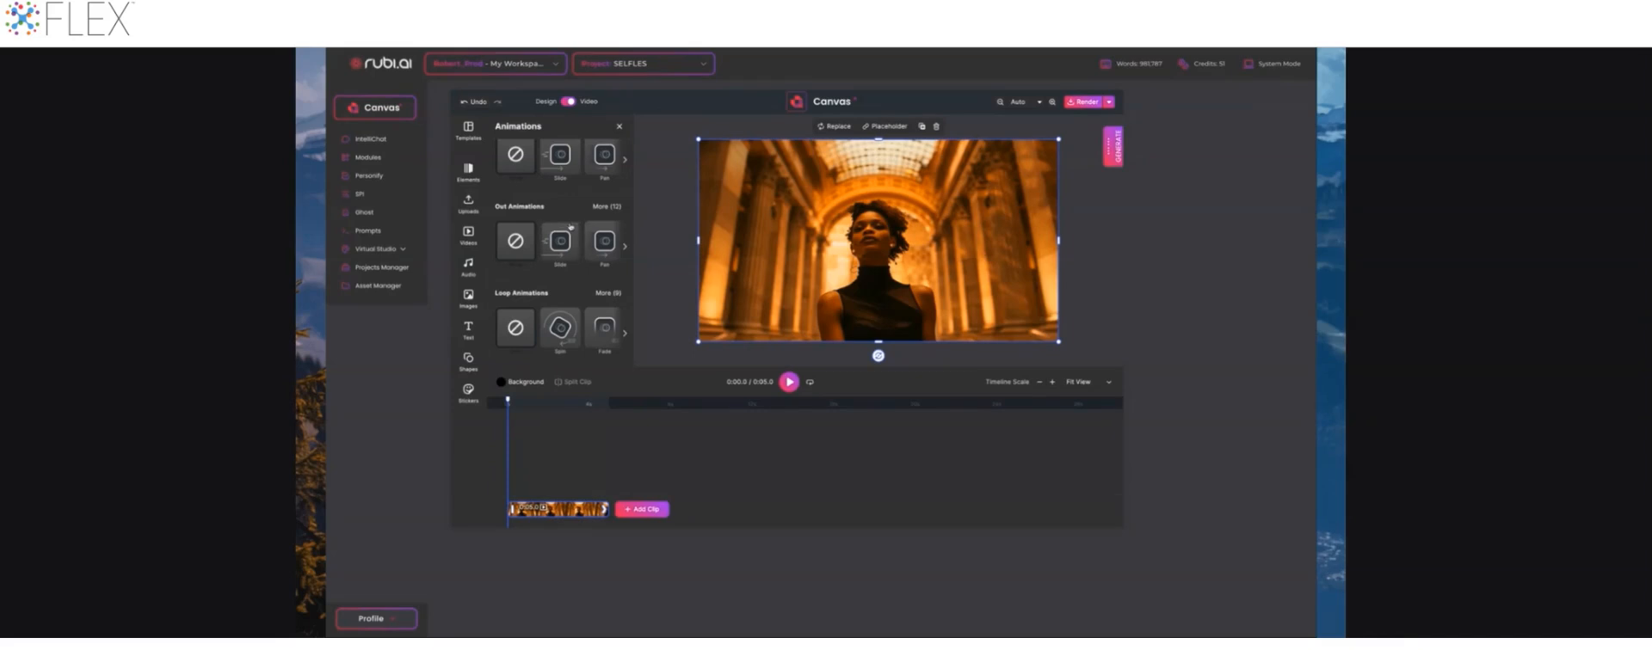
scroll(570, 226, up, 1)
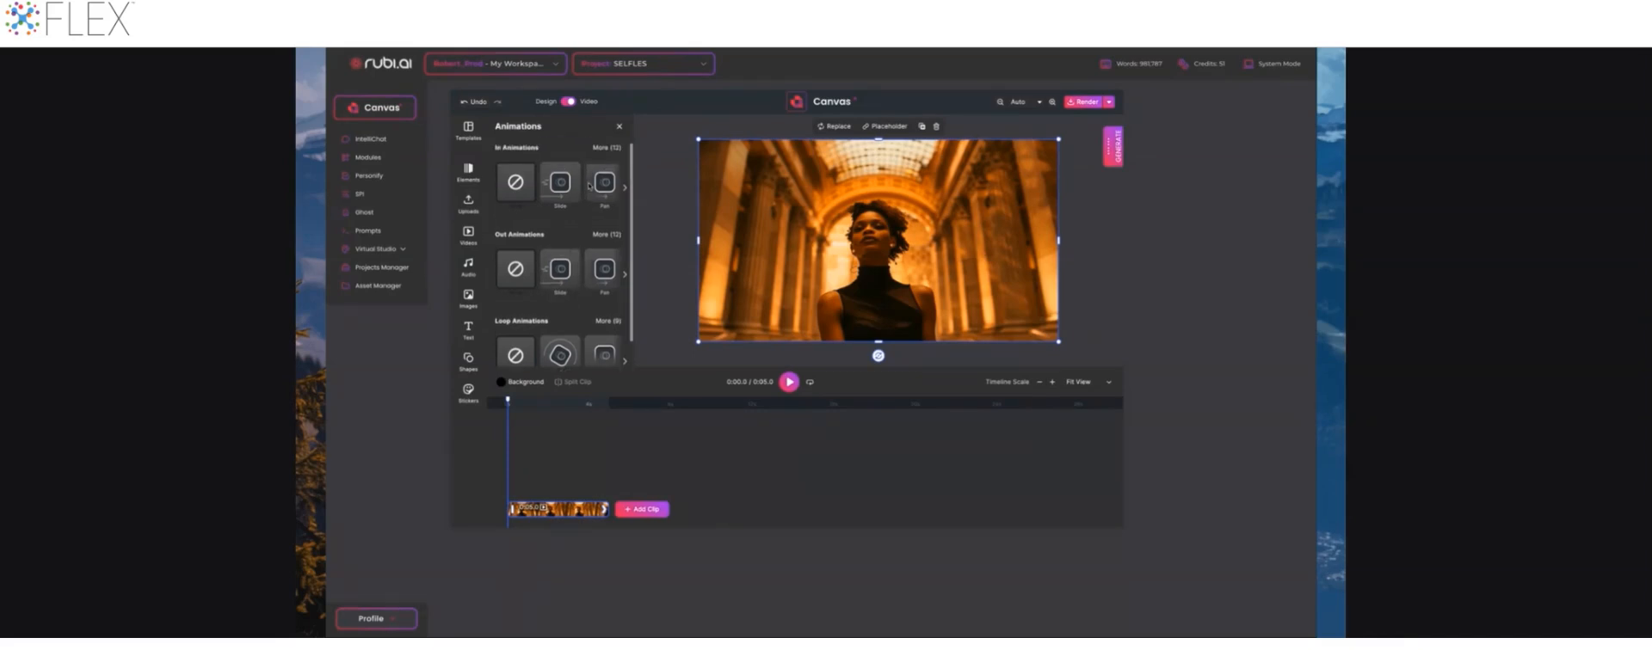
scroll(570, 195, right, 2)
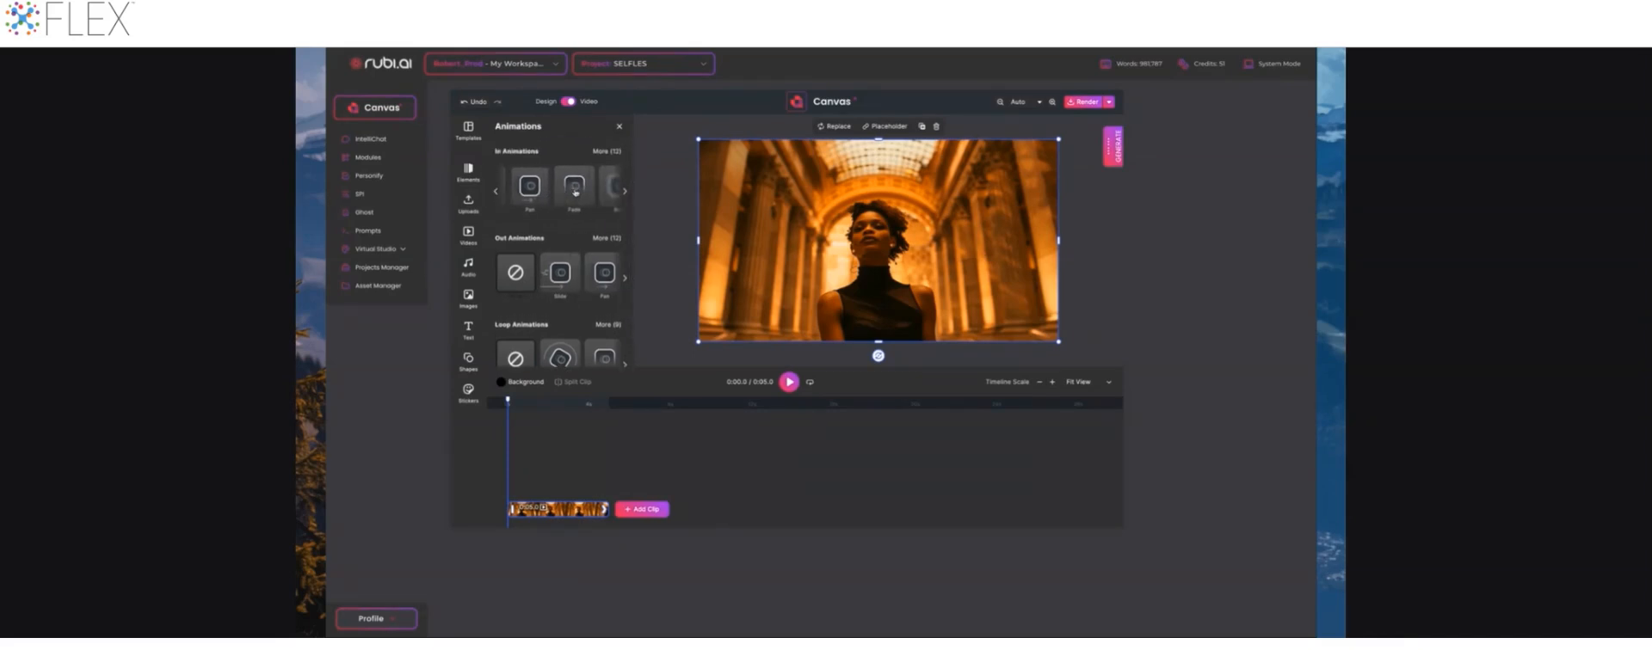
scroll(578, 191, right, 2)
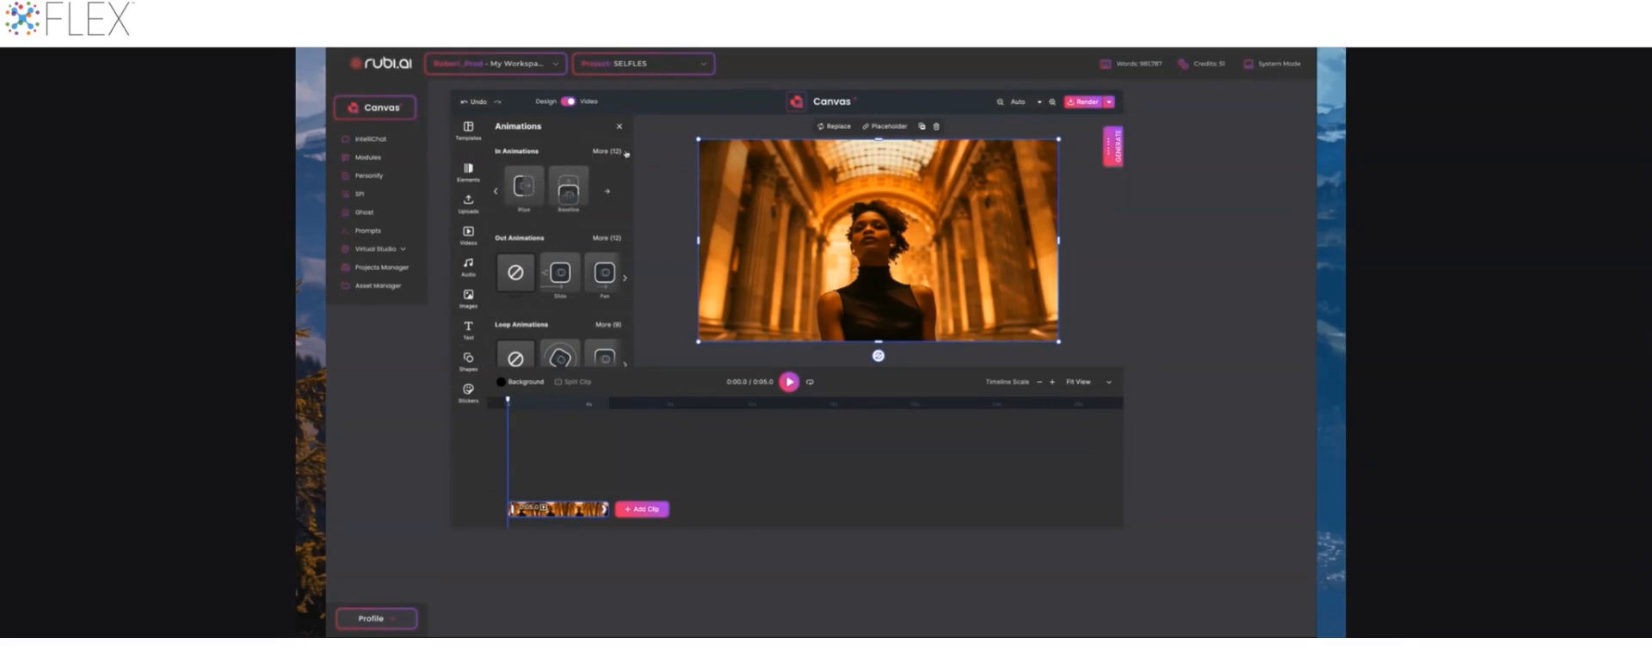
click(606, 152)
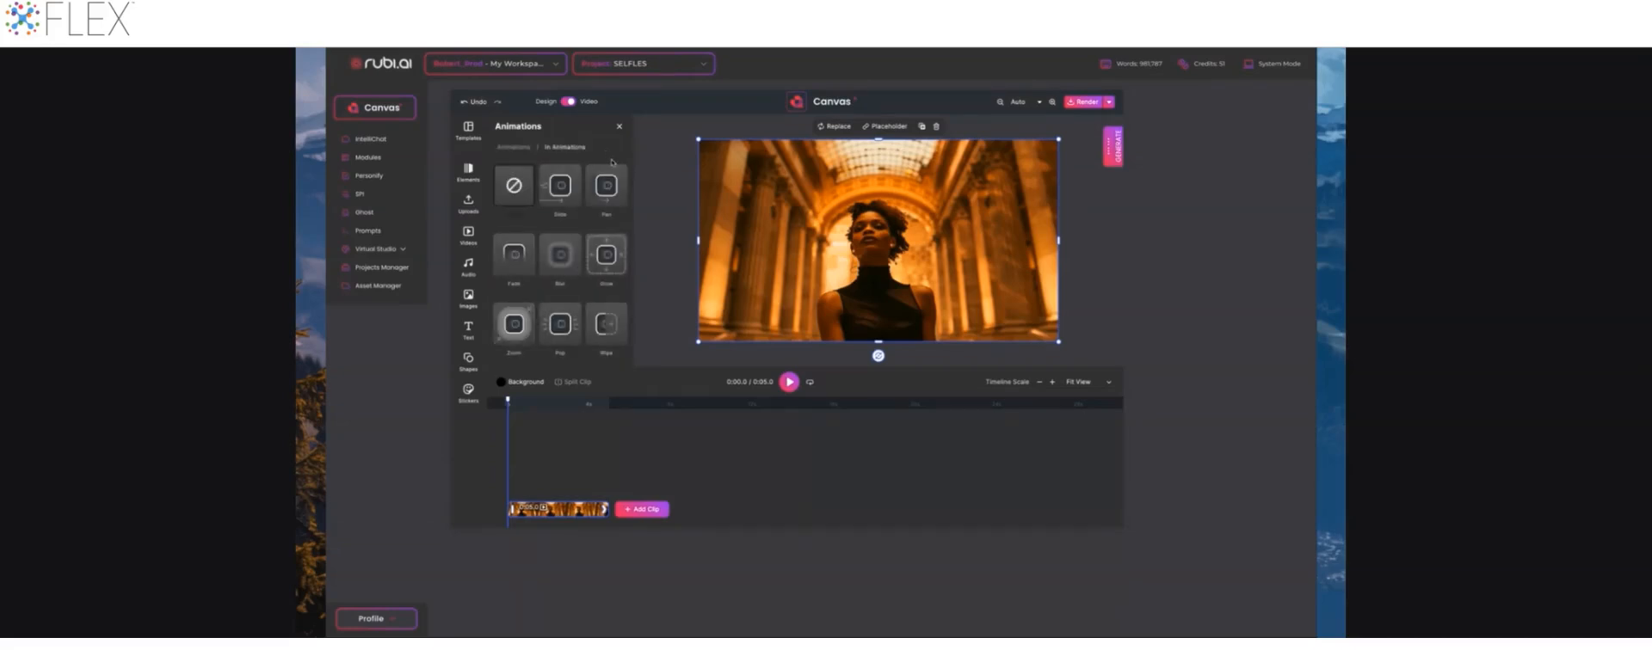
scroll(592, 341, up, 2)
click(514, 254)
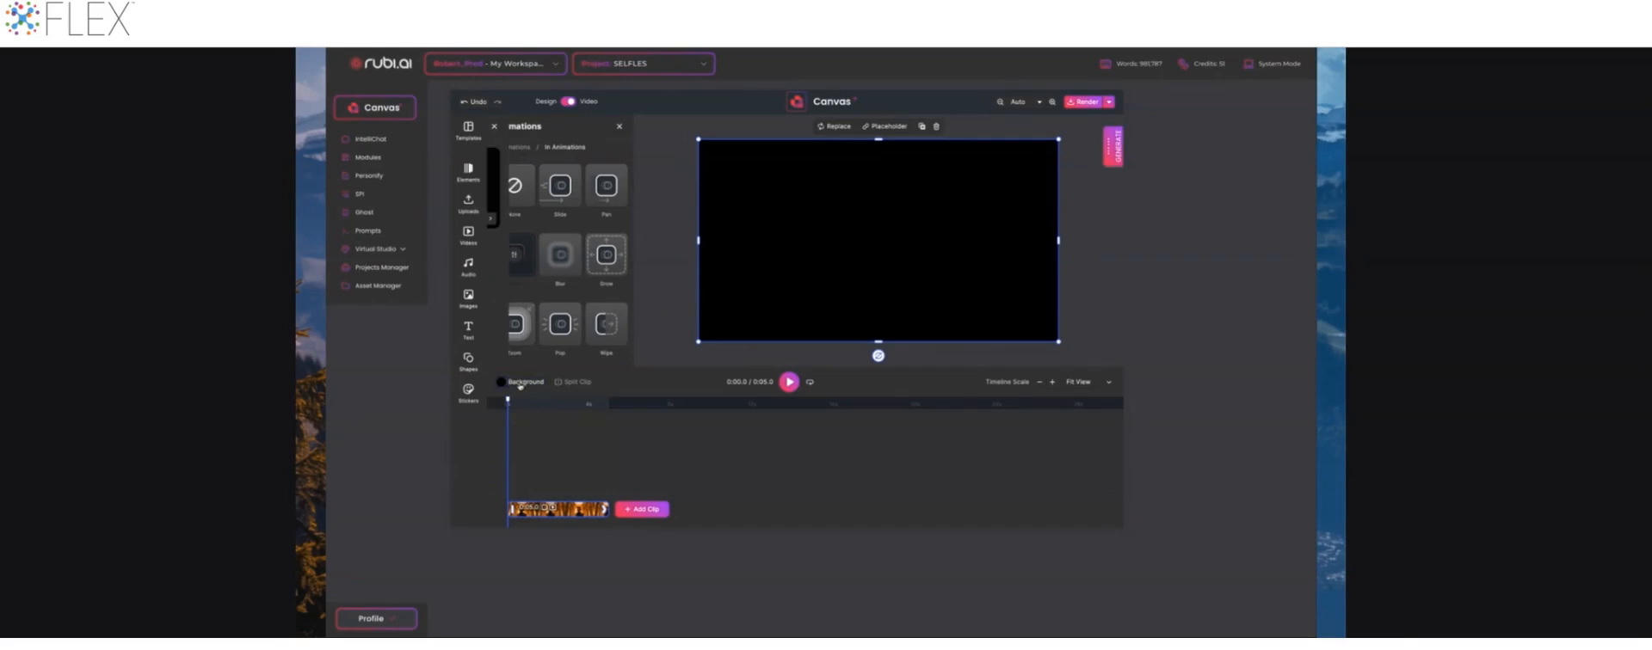
Change the video background color to white and play the clip from the start.
click(509, 382)
click(501, 320)
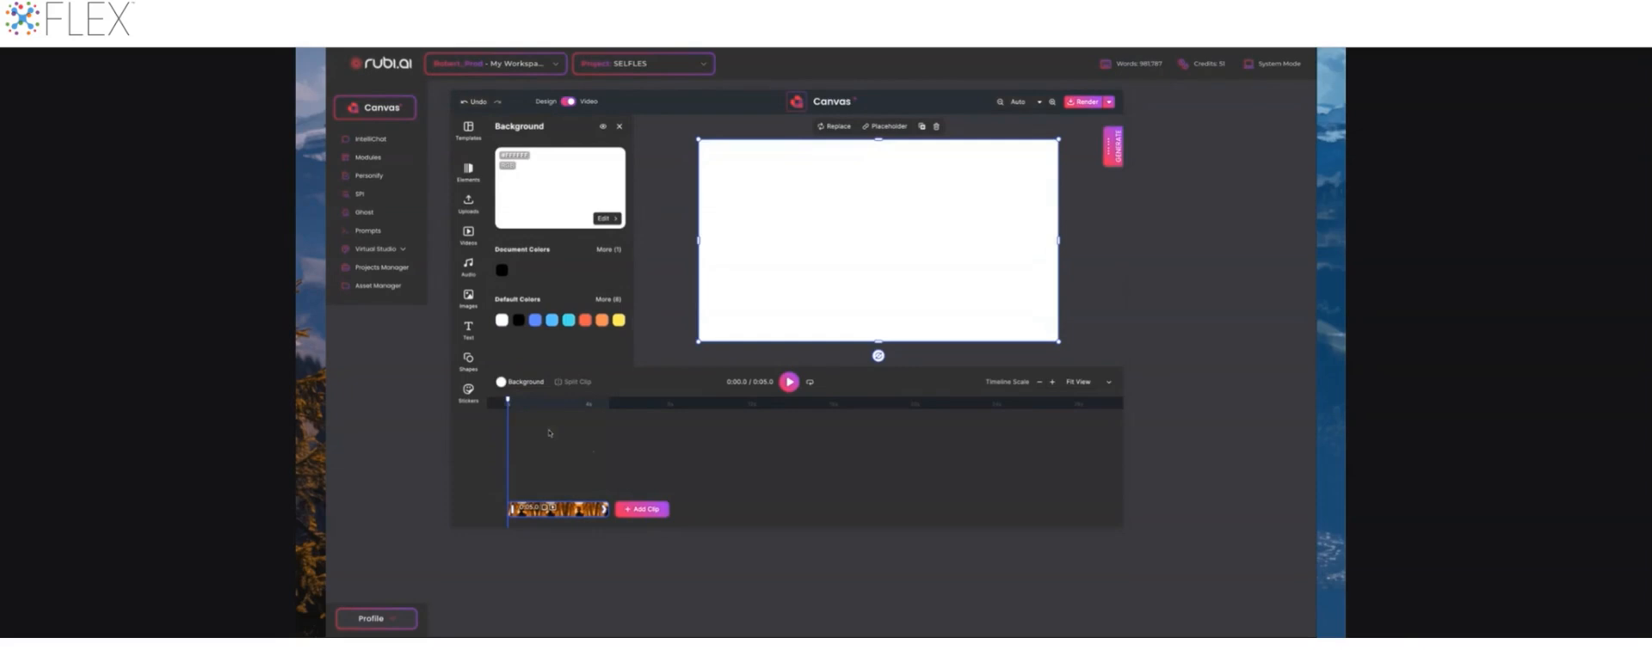
click(563, 464)
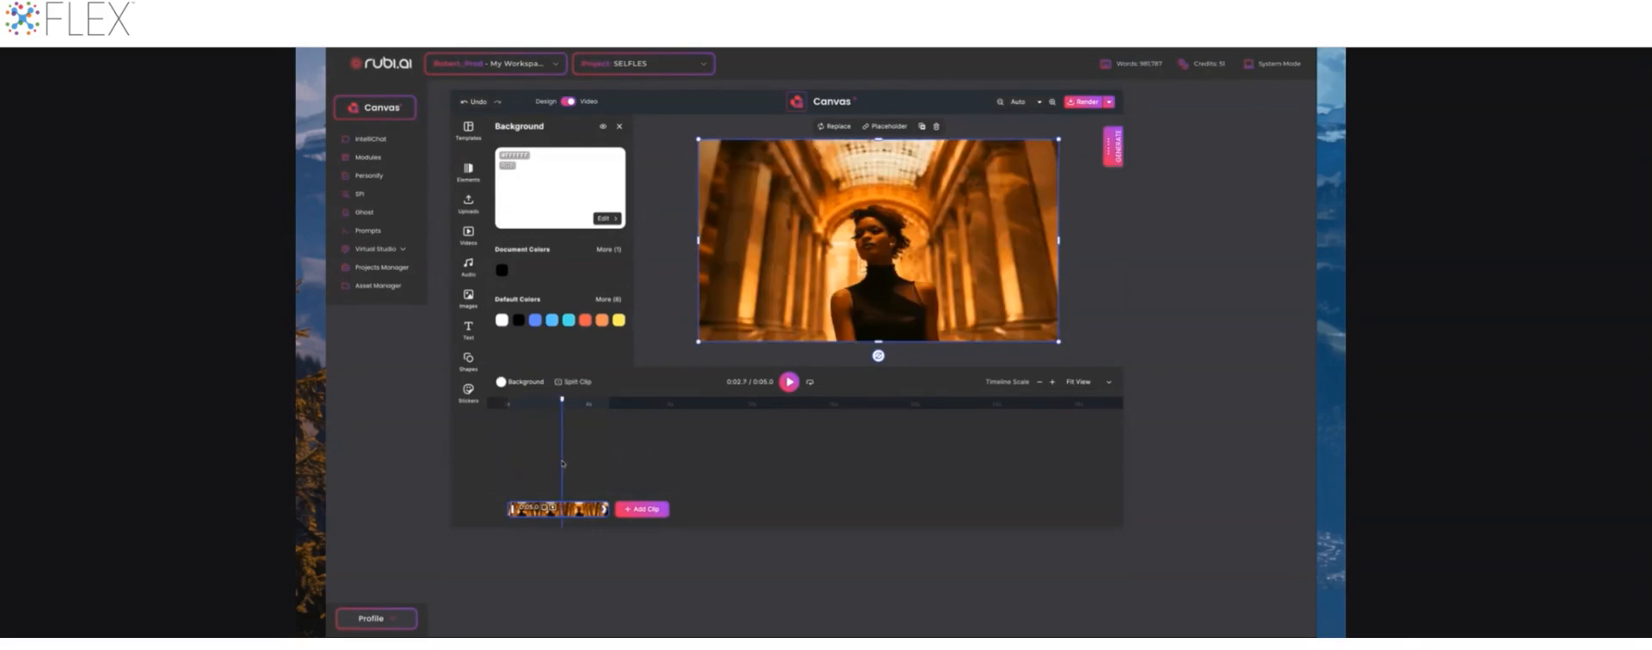
drag(565, 401, 506, 401)
key(space)
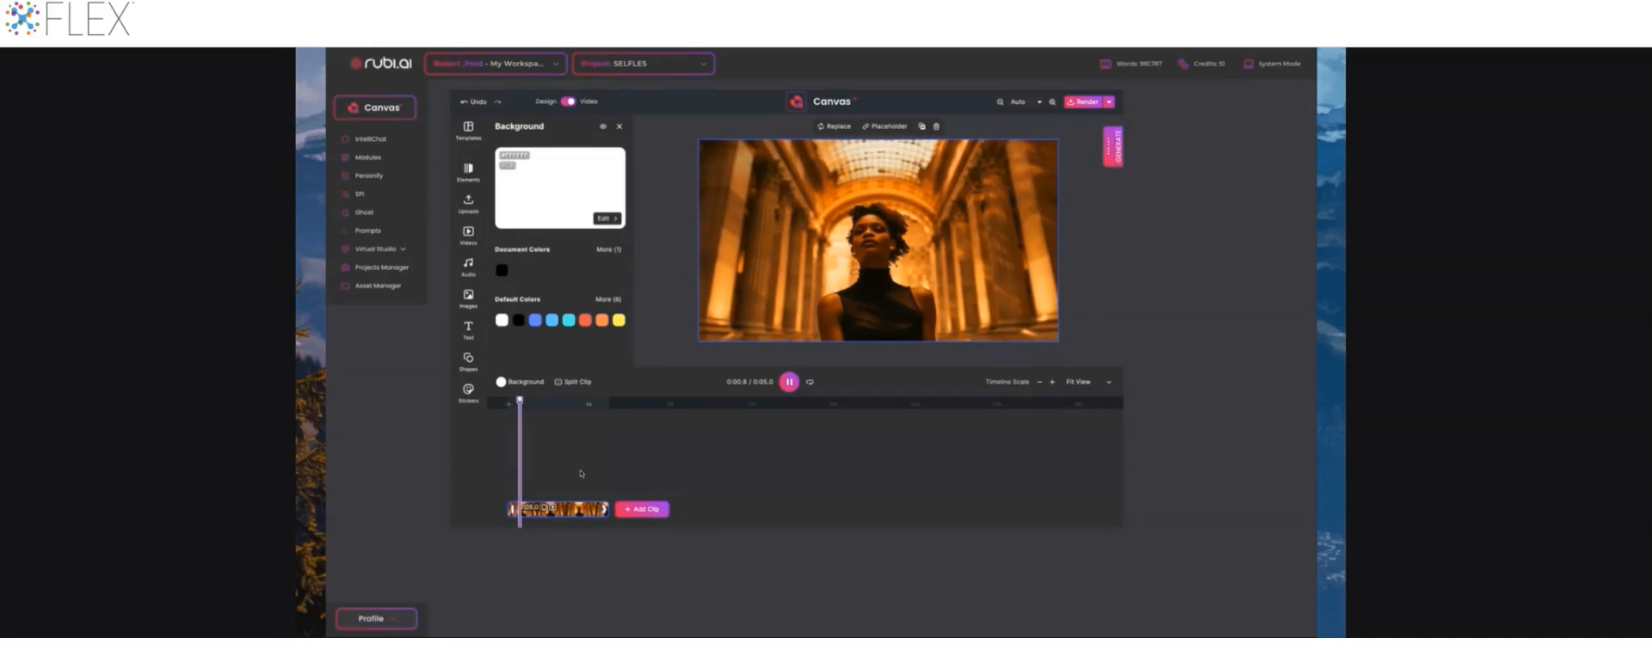
key(space)
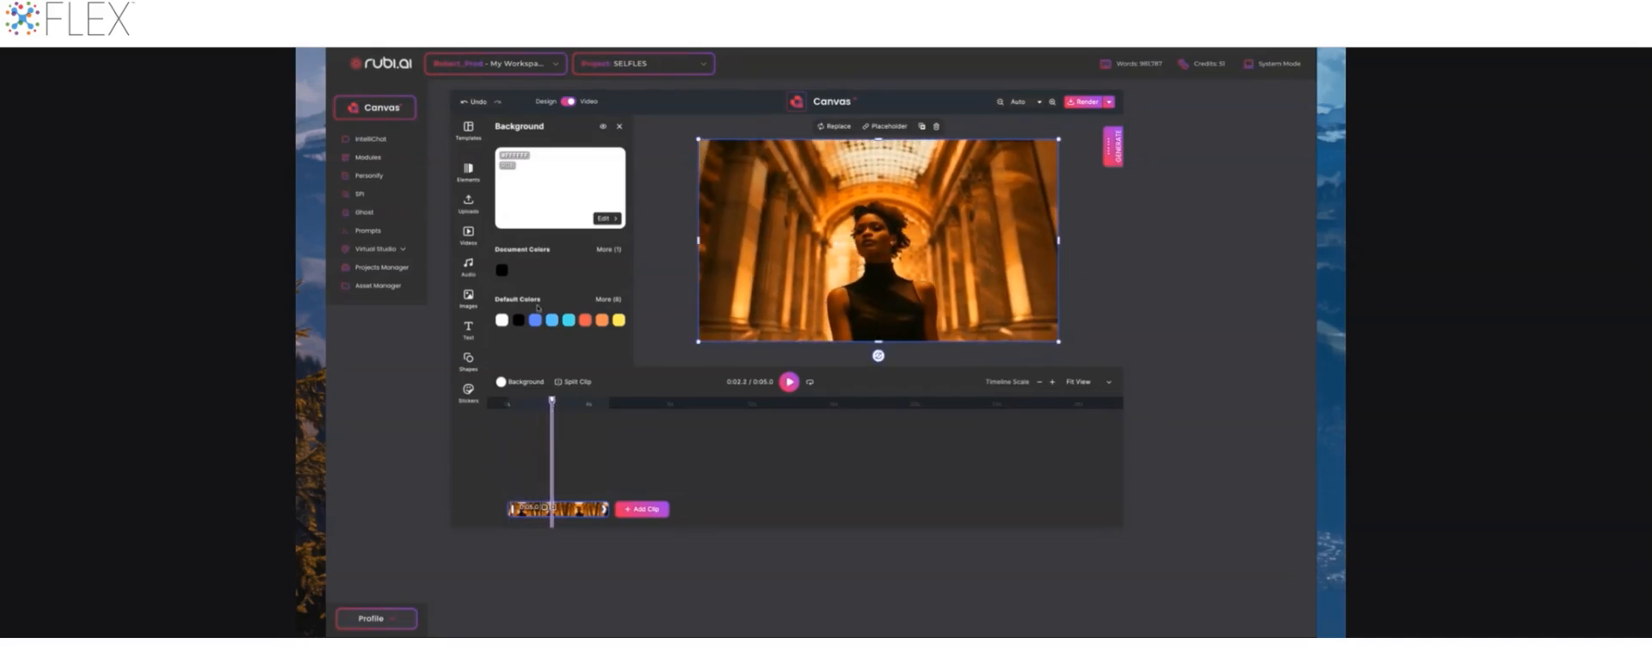
Lengthen the duration of the clip's Fade in-animation and play the clip from the start.
click(619, 127)
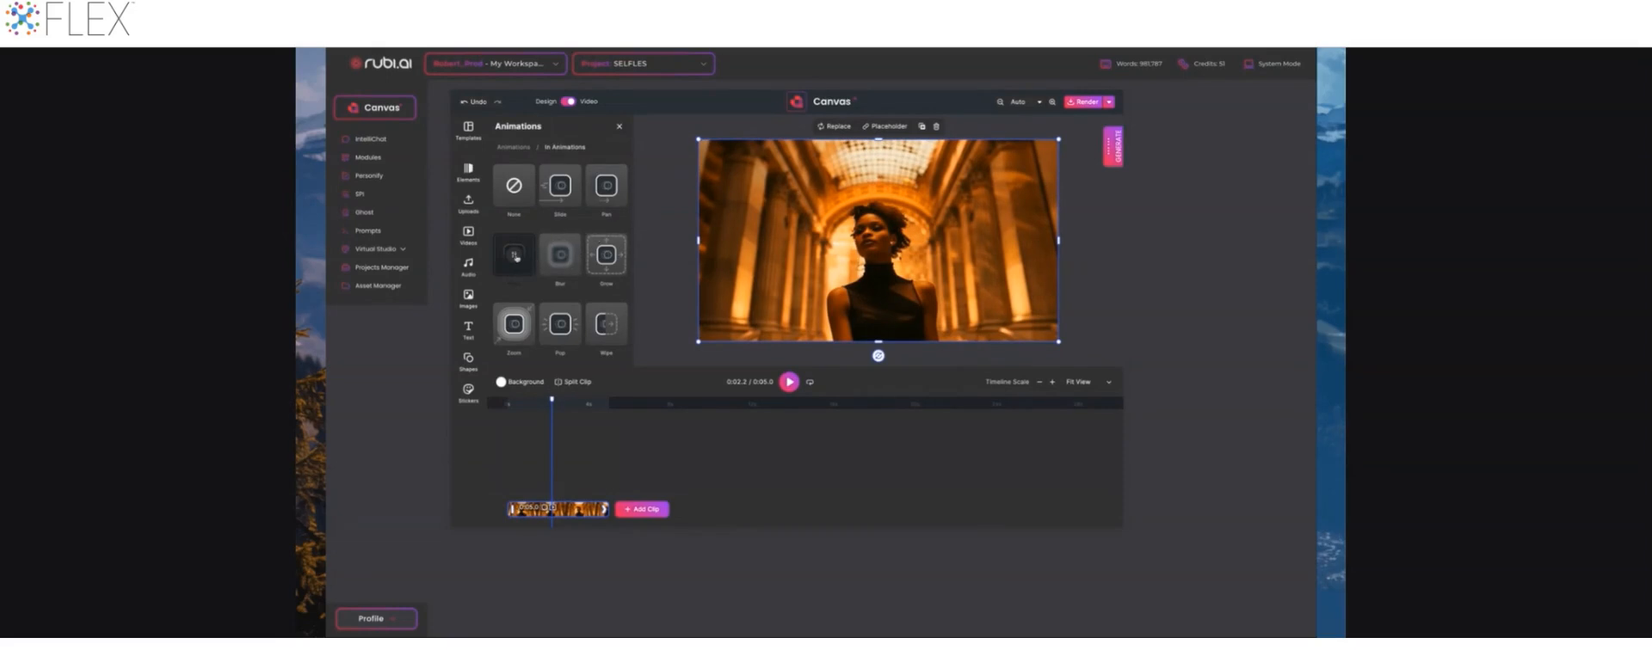
click(516, 258)
drag(560, 307, 582, 308)
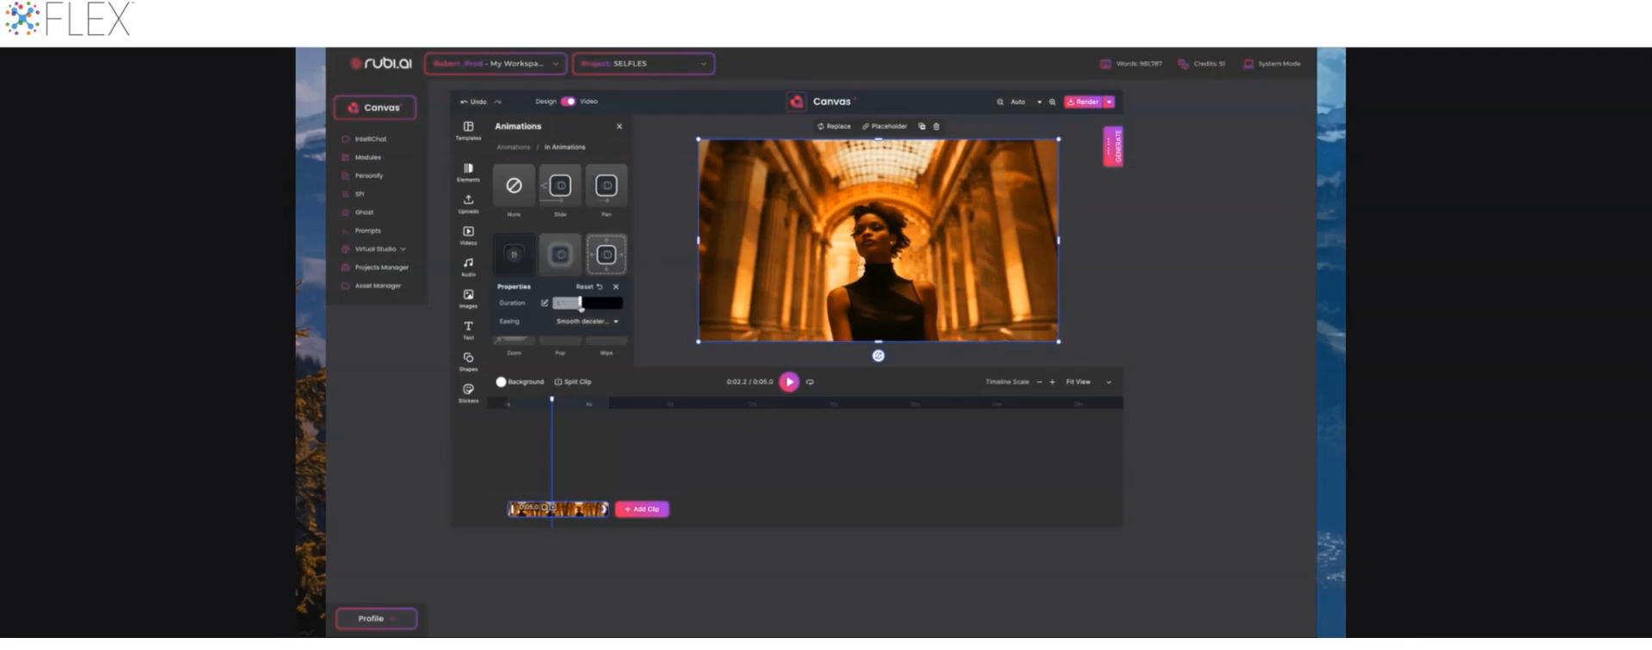
drag(551, 401, 465, 414)
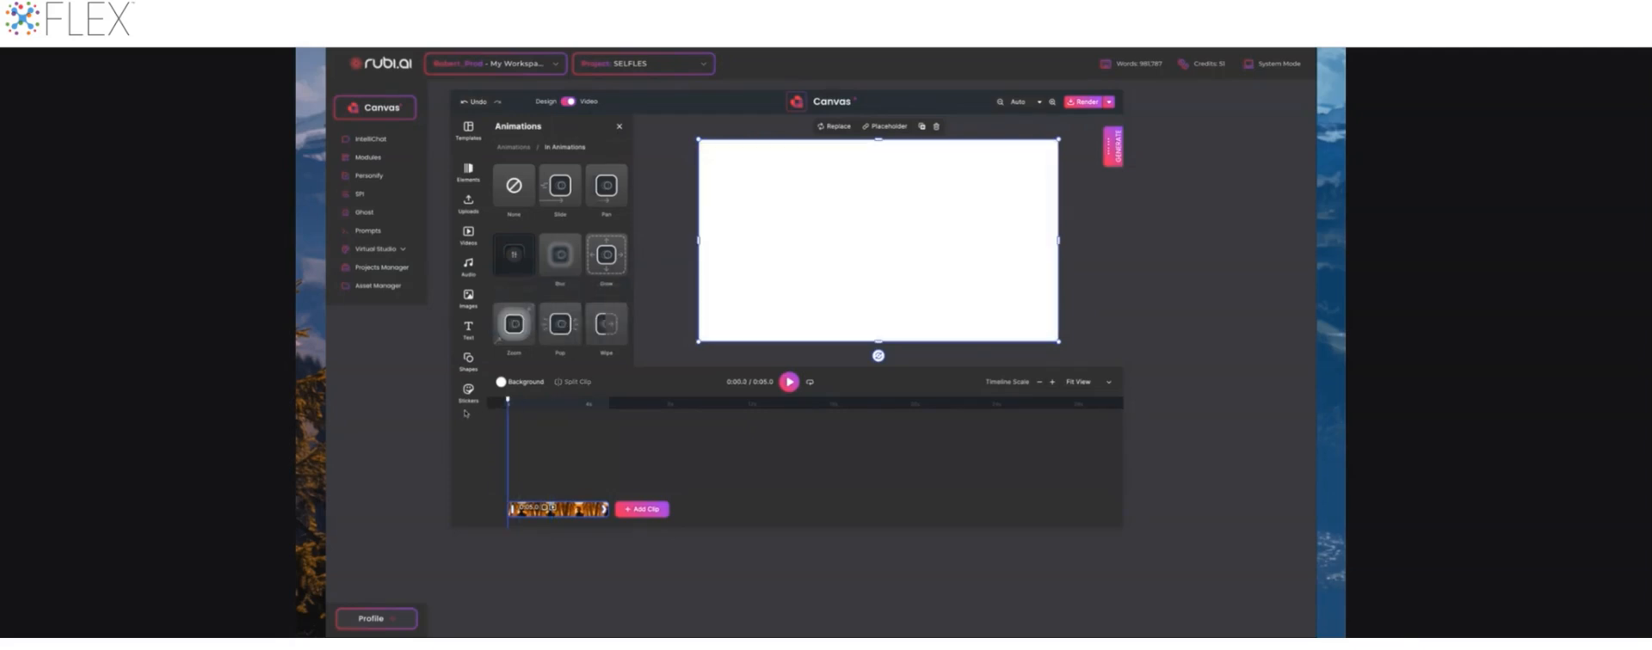
key(space)
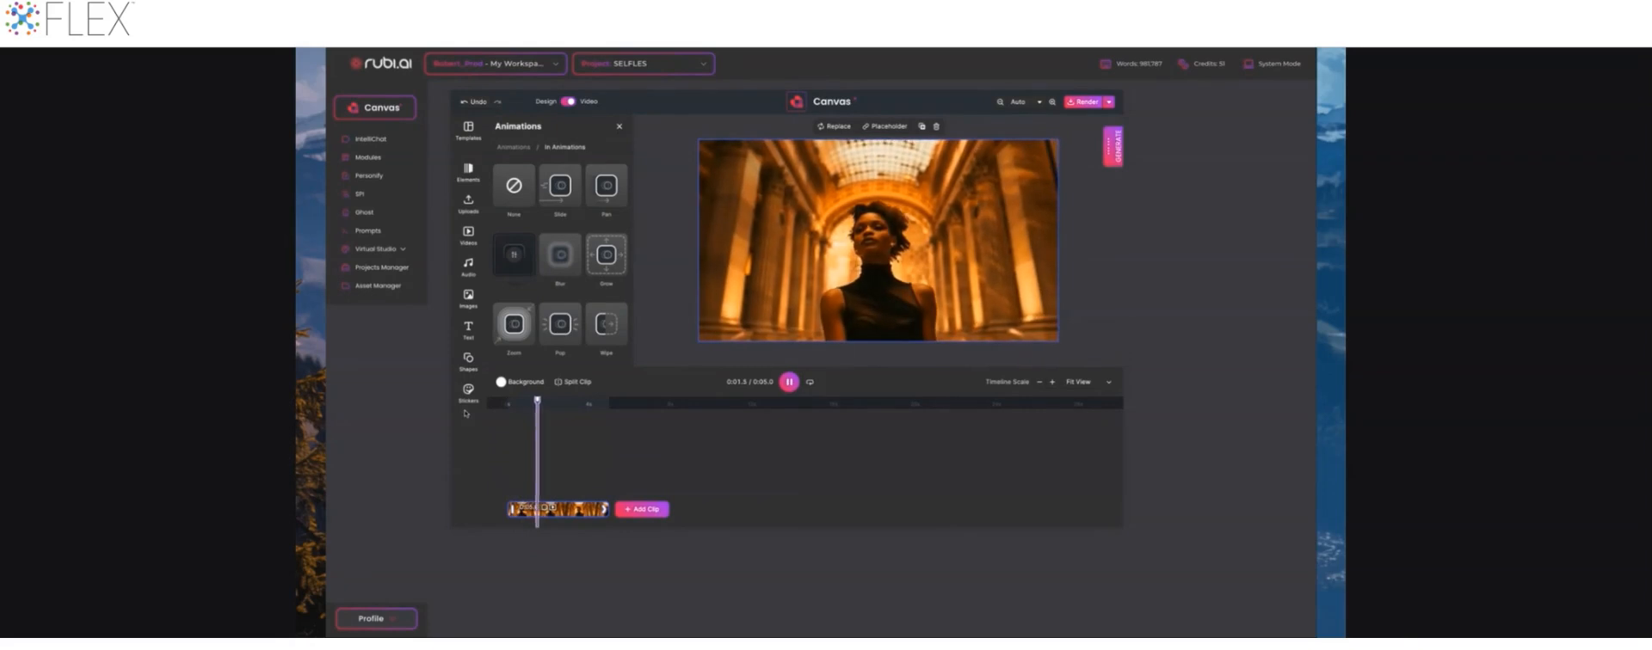
key(space)
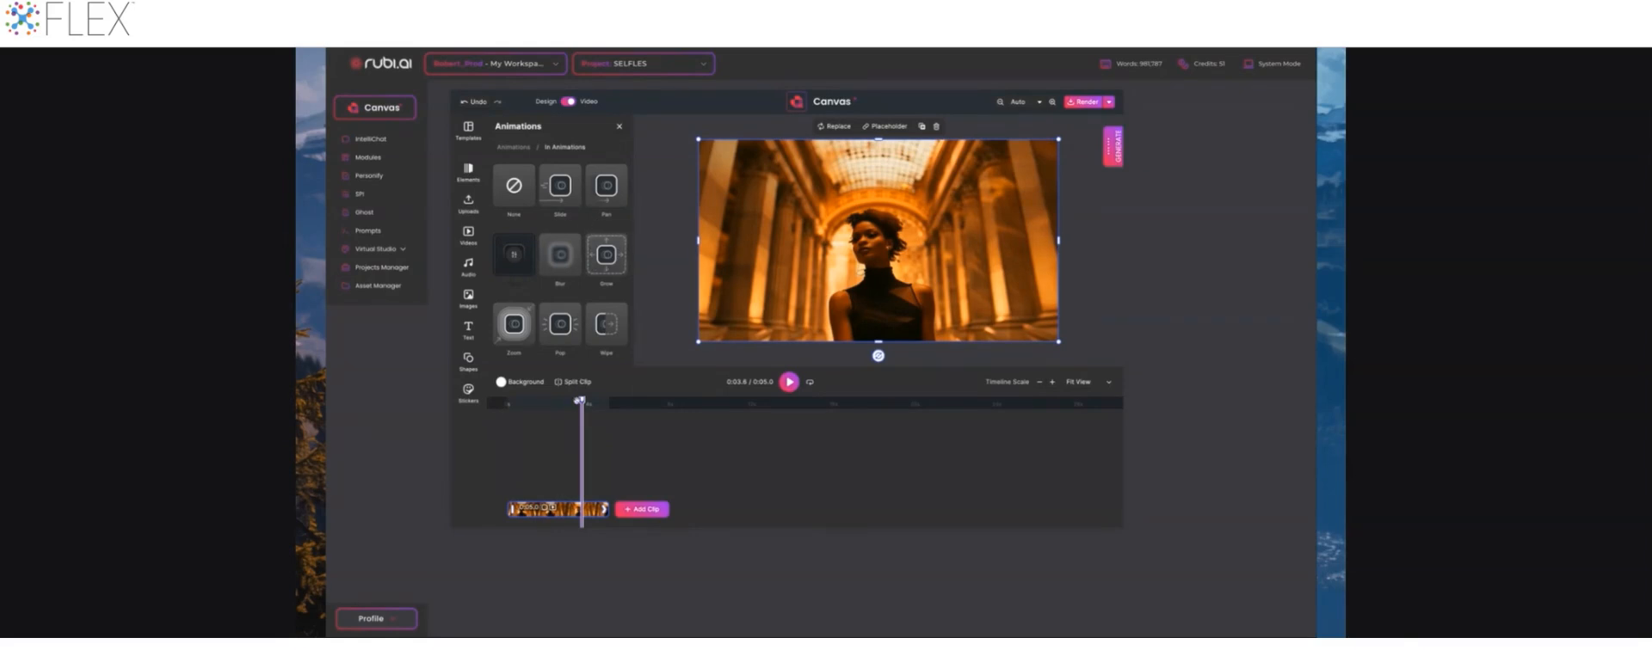
Apply the Fade out-animation to the columned-hall clip and lengthen its duration.
click(618, 128)
click(579, 243)
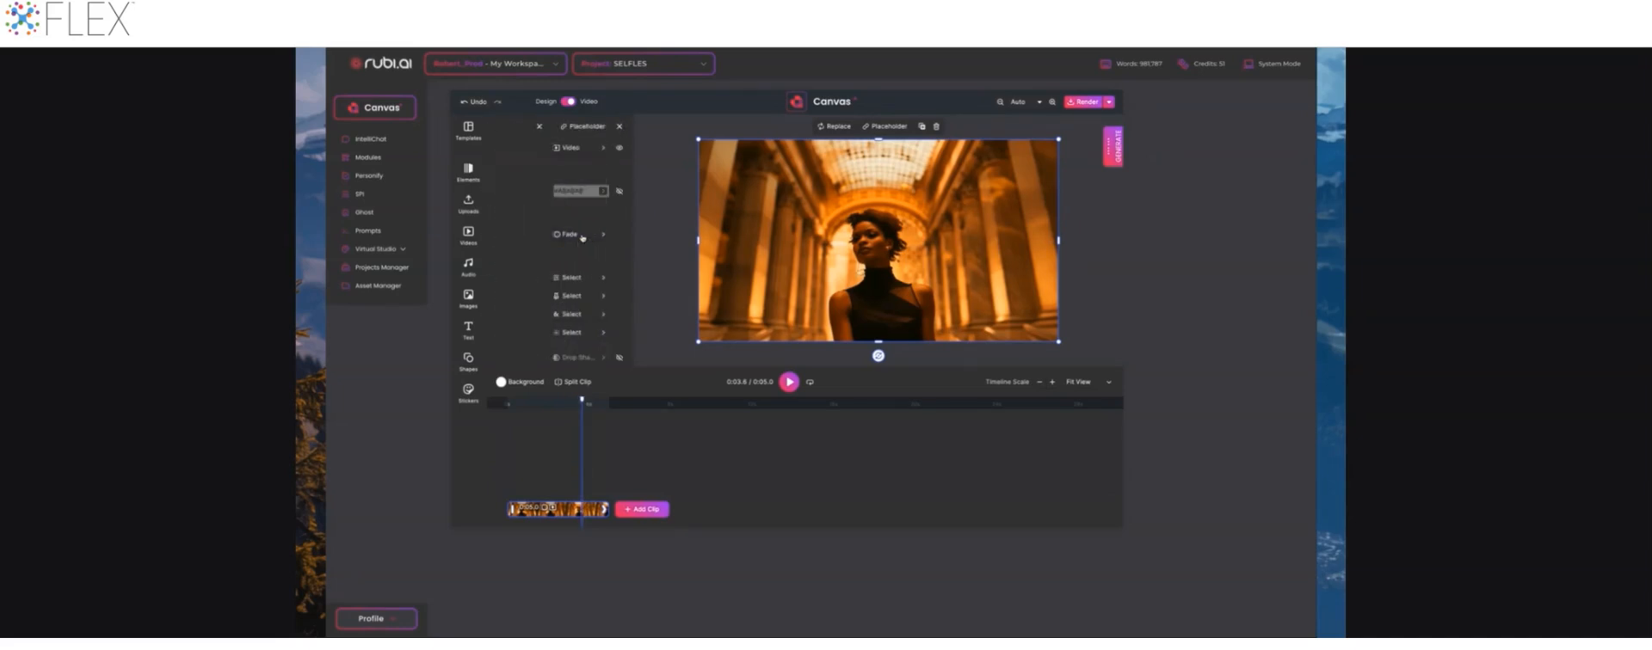
scroll(590, 276, right, 2)
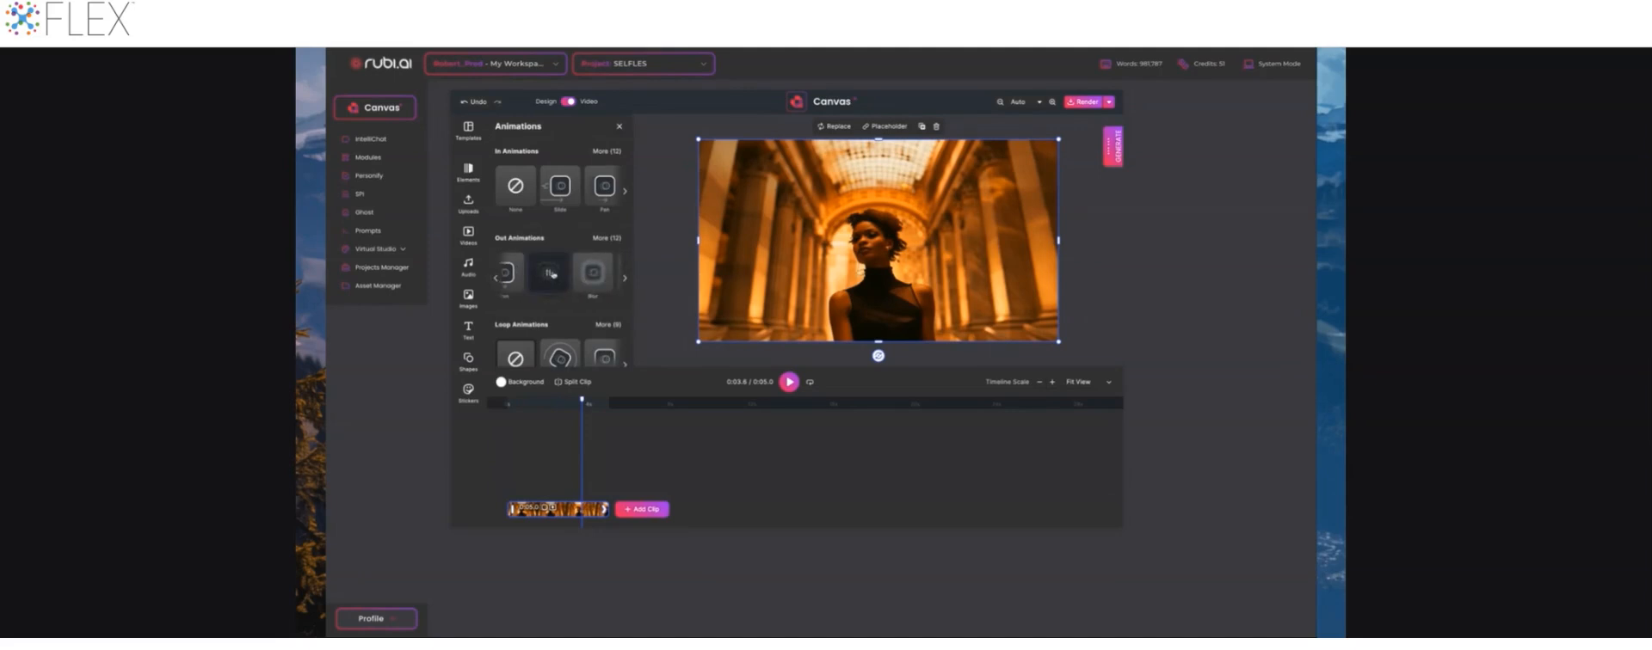
click(555, 269)
drag(570, 324, 581, 326)
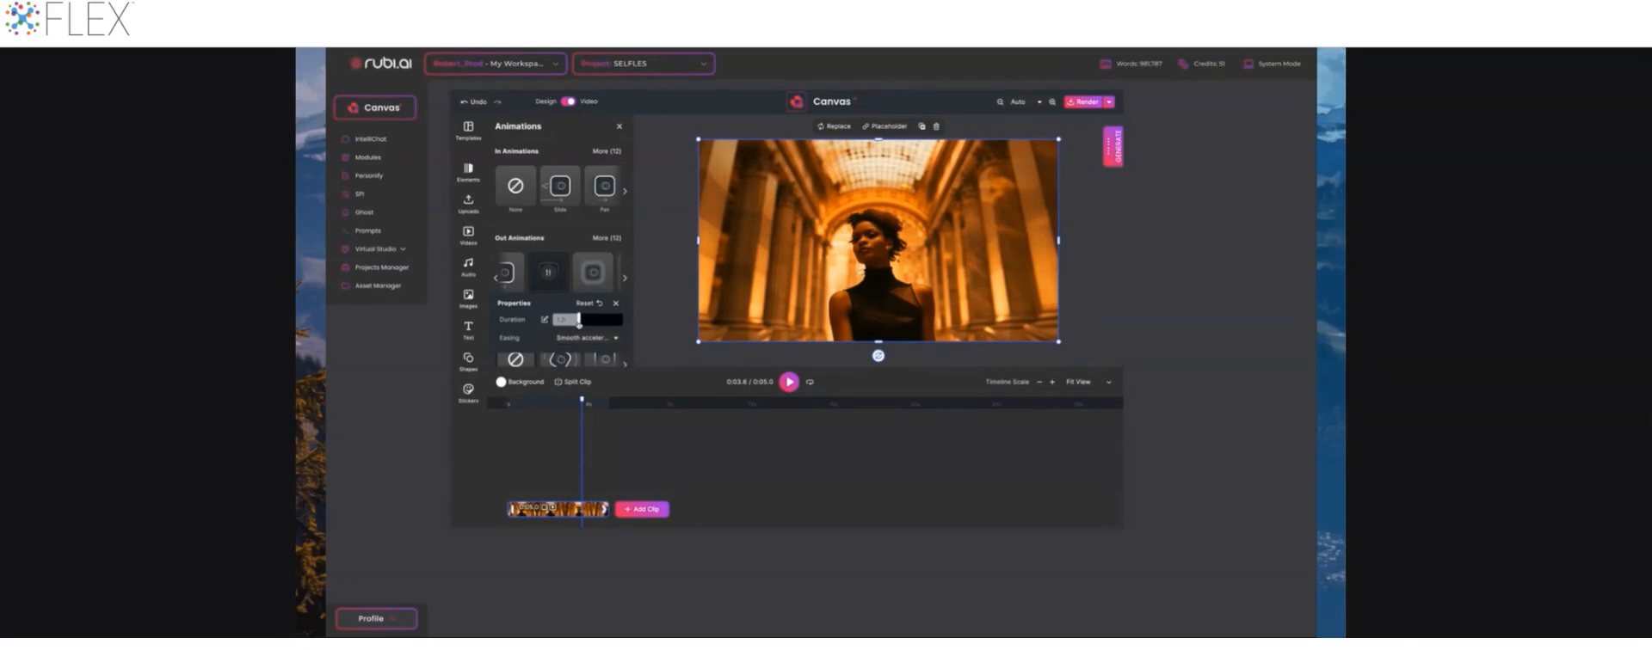
drag(579, 324, 581, 325)
Play the columned-hall clip from the start to check the fades at its beginning and end.
drag(582, 400, 505, 401)
key(space)
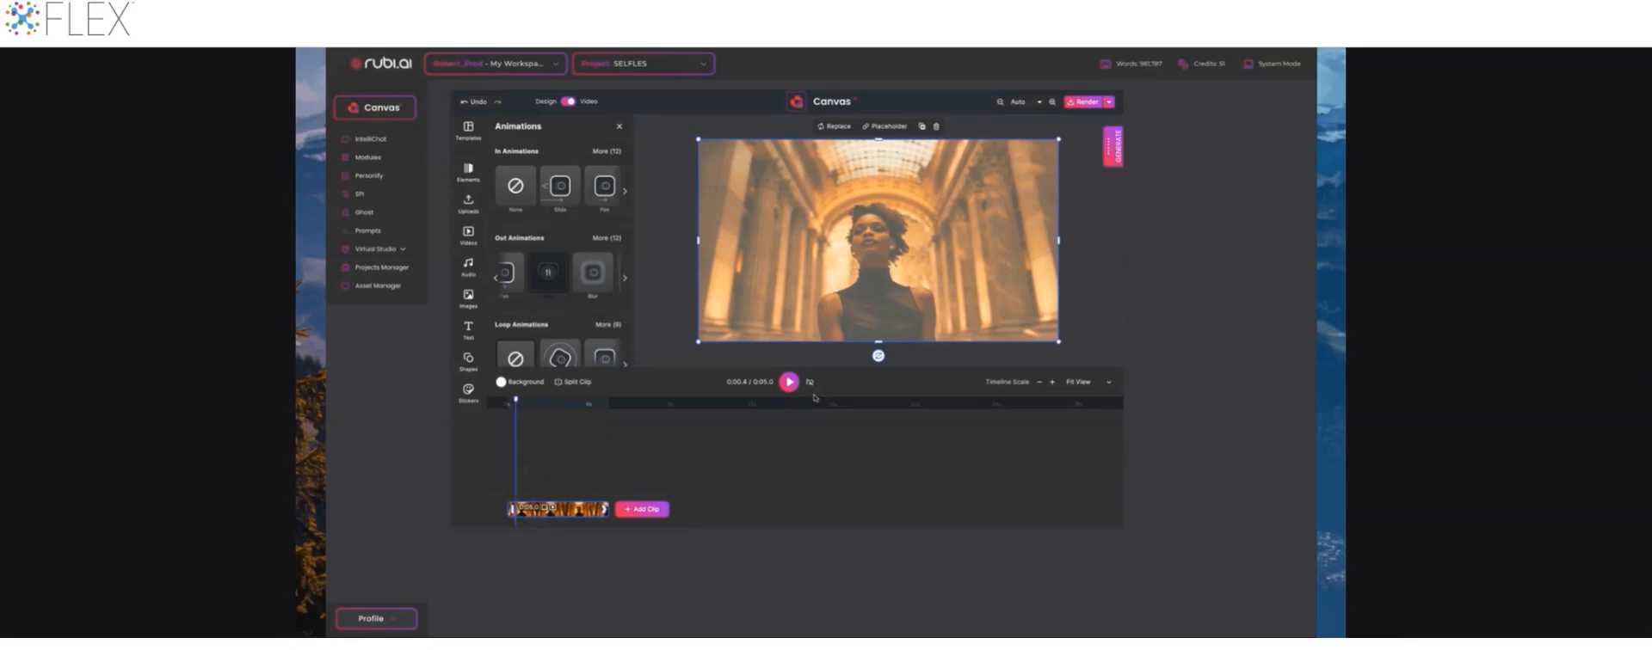
key(space)
key(space)
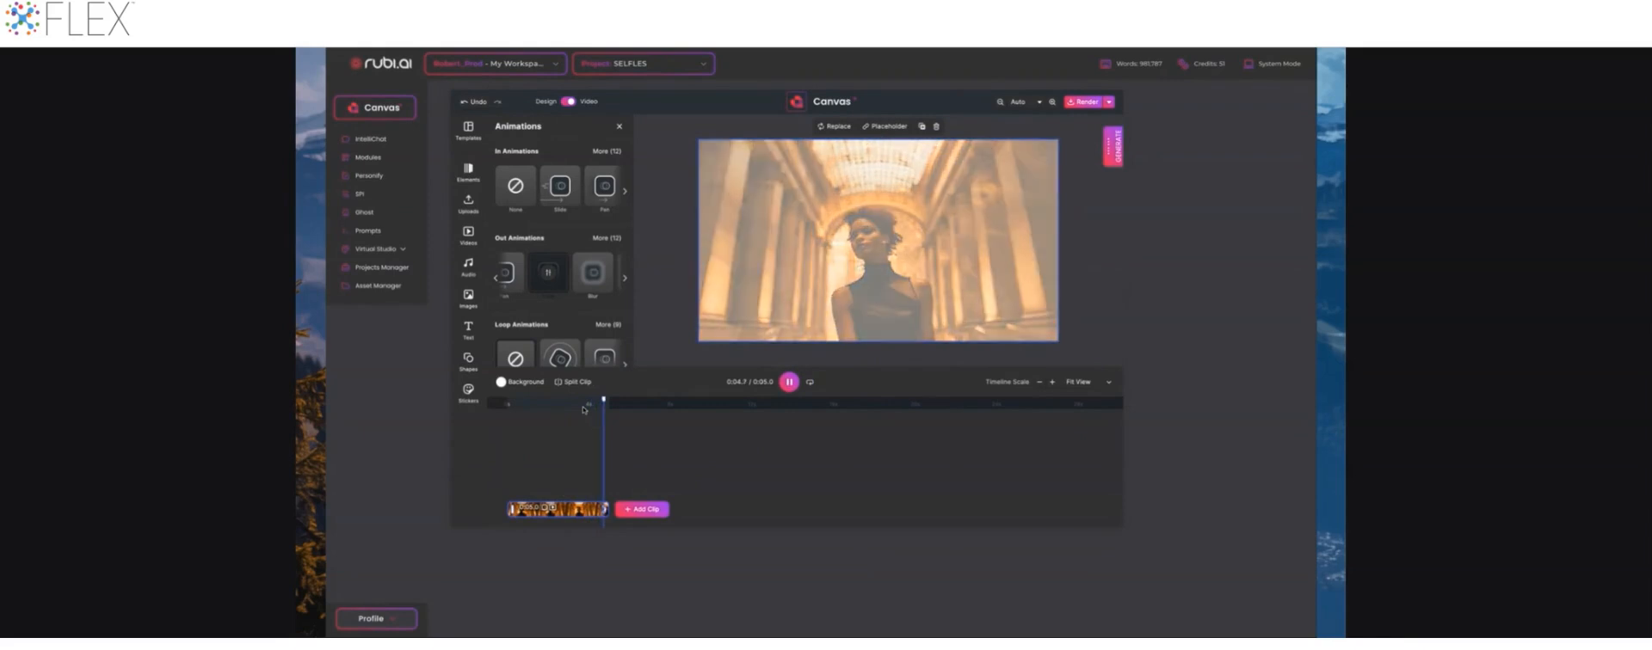
key(space)
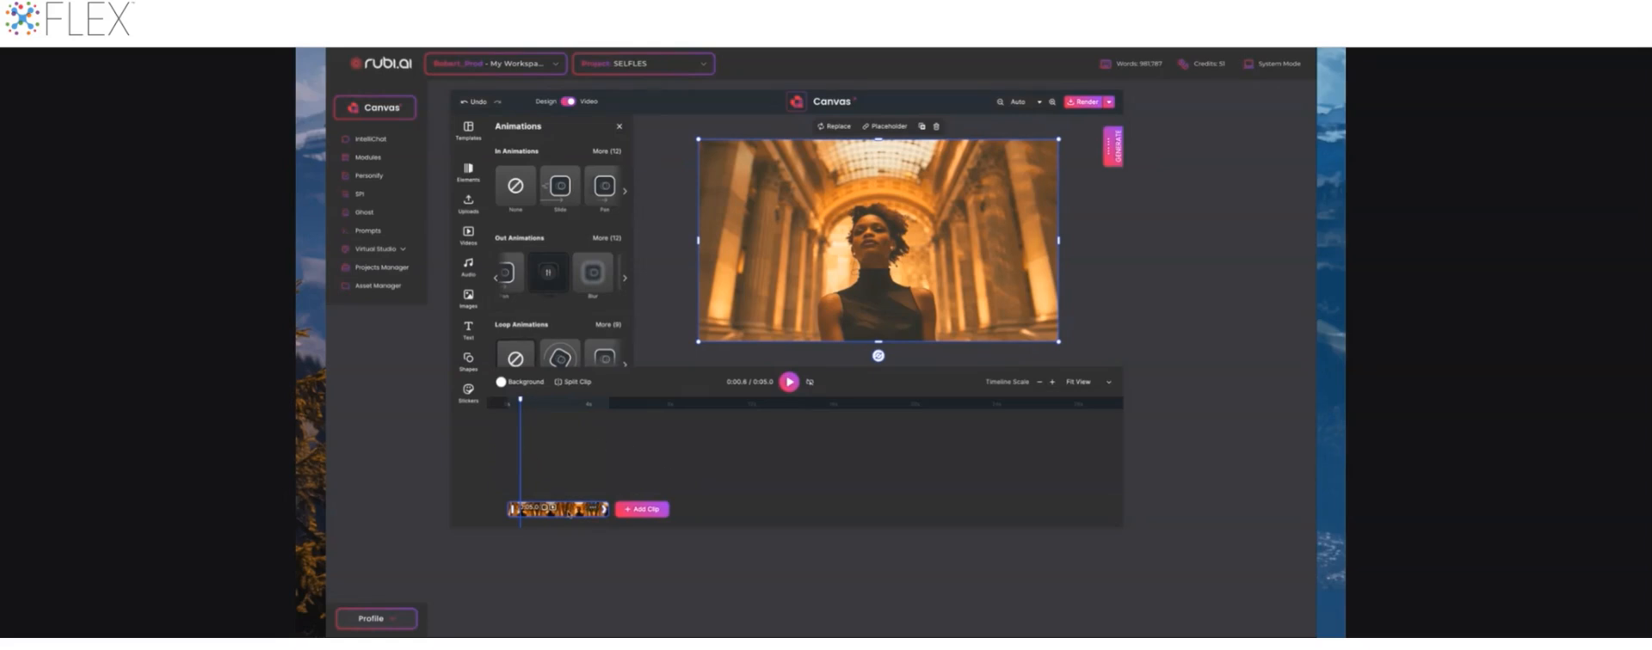
click(568, 404)
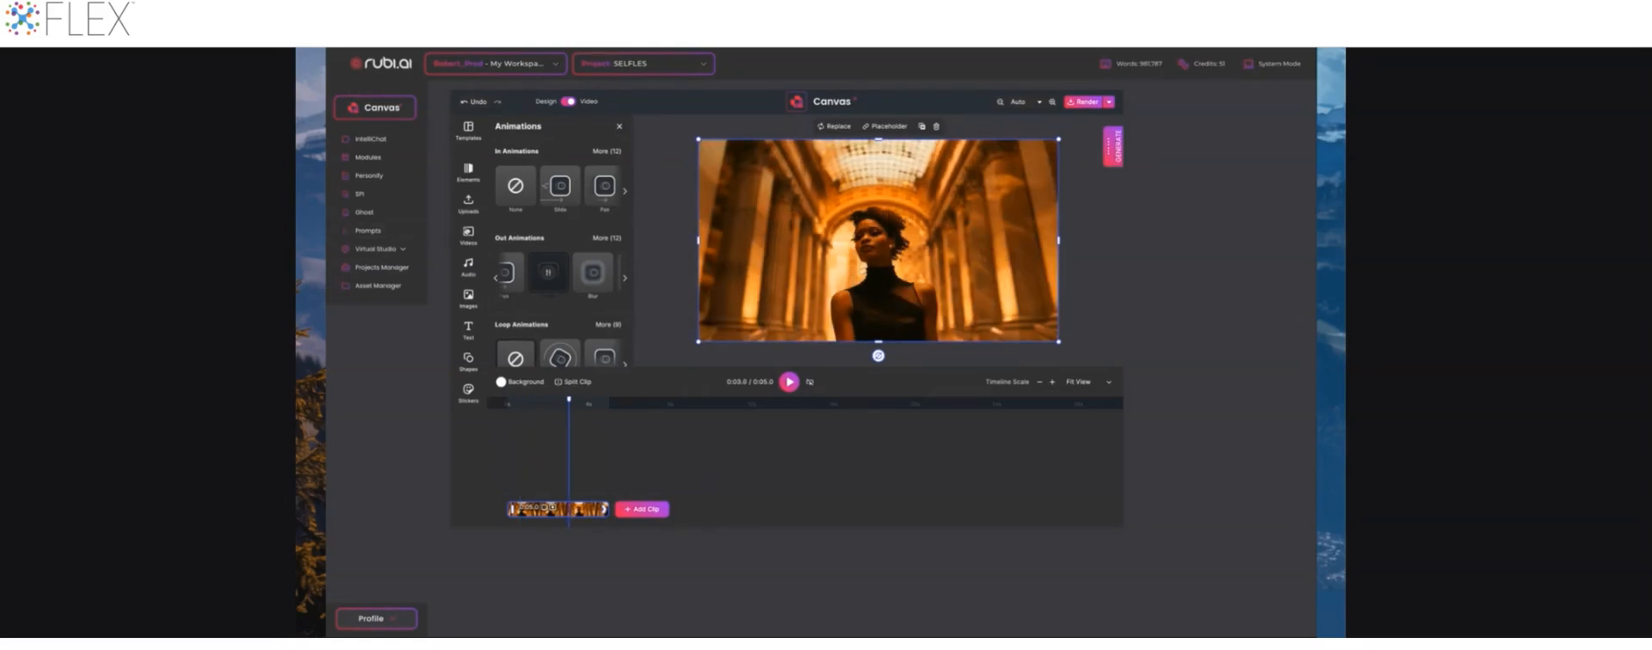
Add the uploaded video of the athlete by the water at about 3.8 seconds, near the end of the hall clip.
click(468, 235)
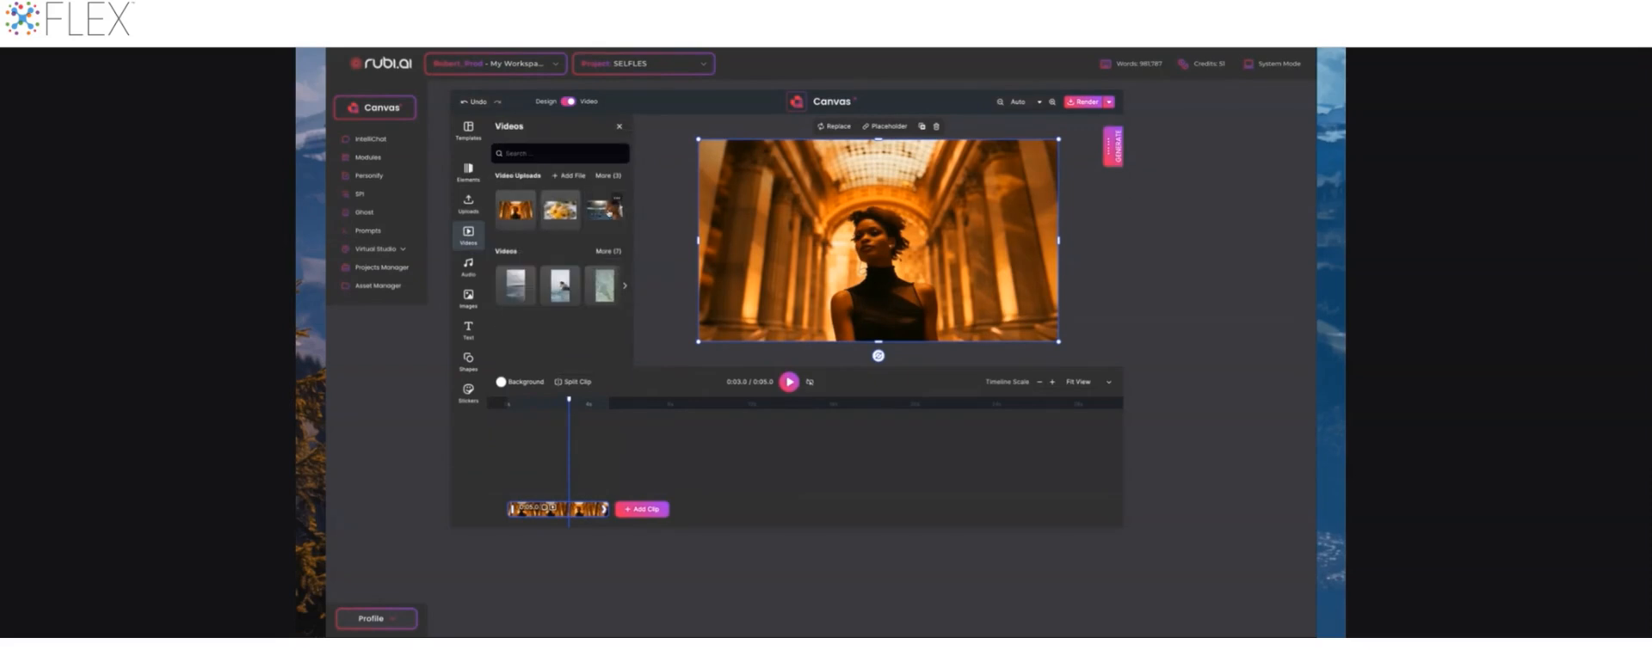
drag(570, 399, 584, 400)
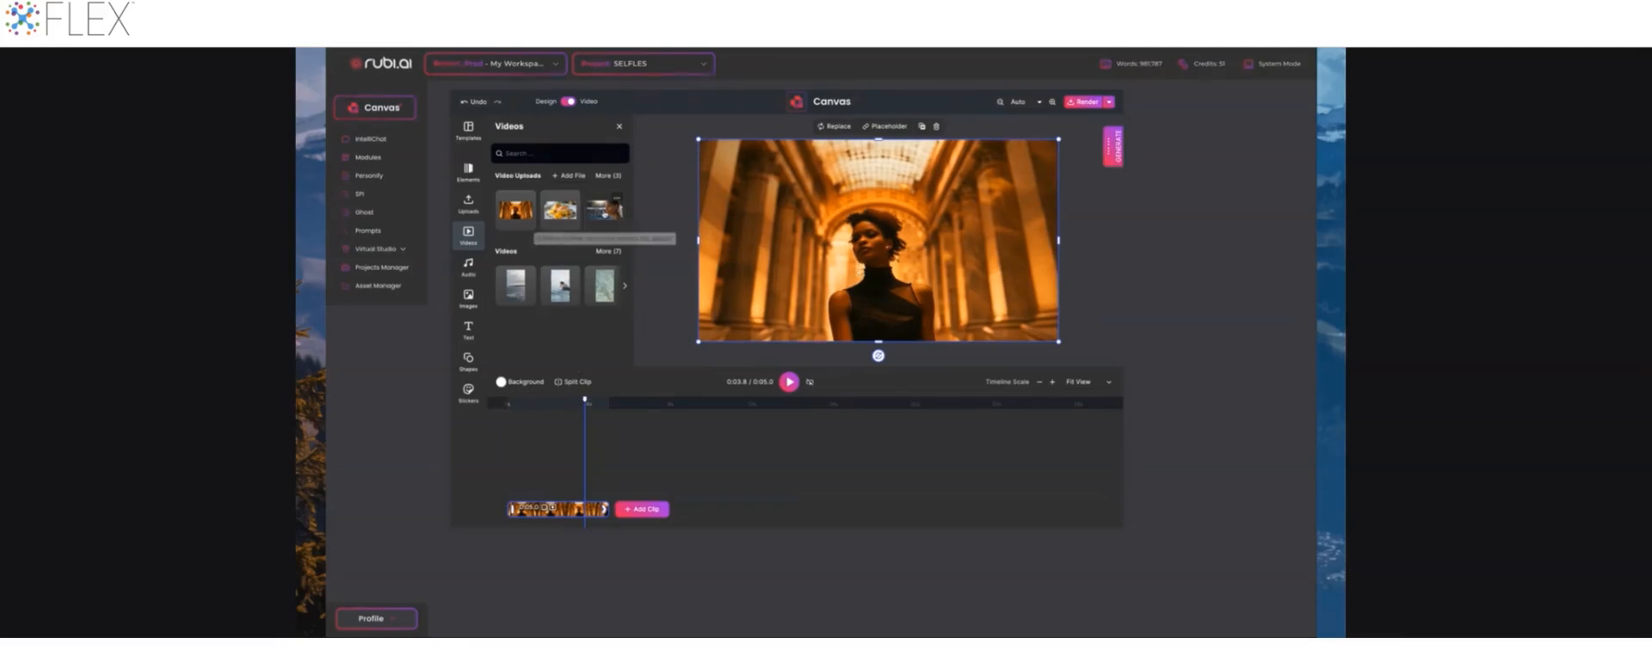
click(604, 209)
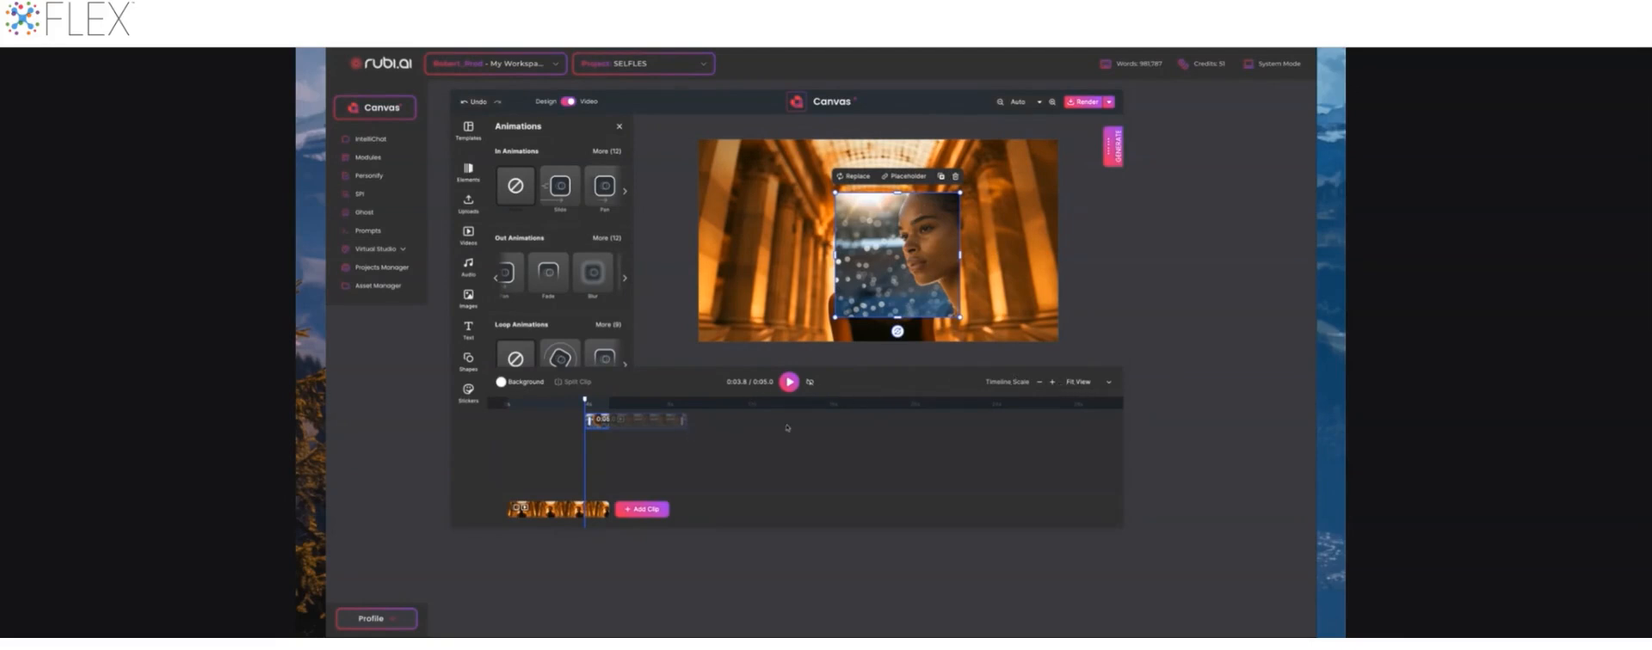
Fit the timeline to the view, shift the athlete clip slightly later and check the overlap with the fading hall clip.
click(1078, 382)
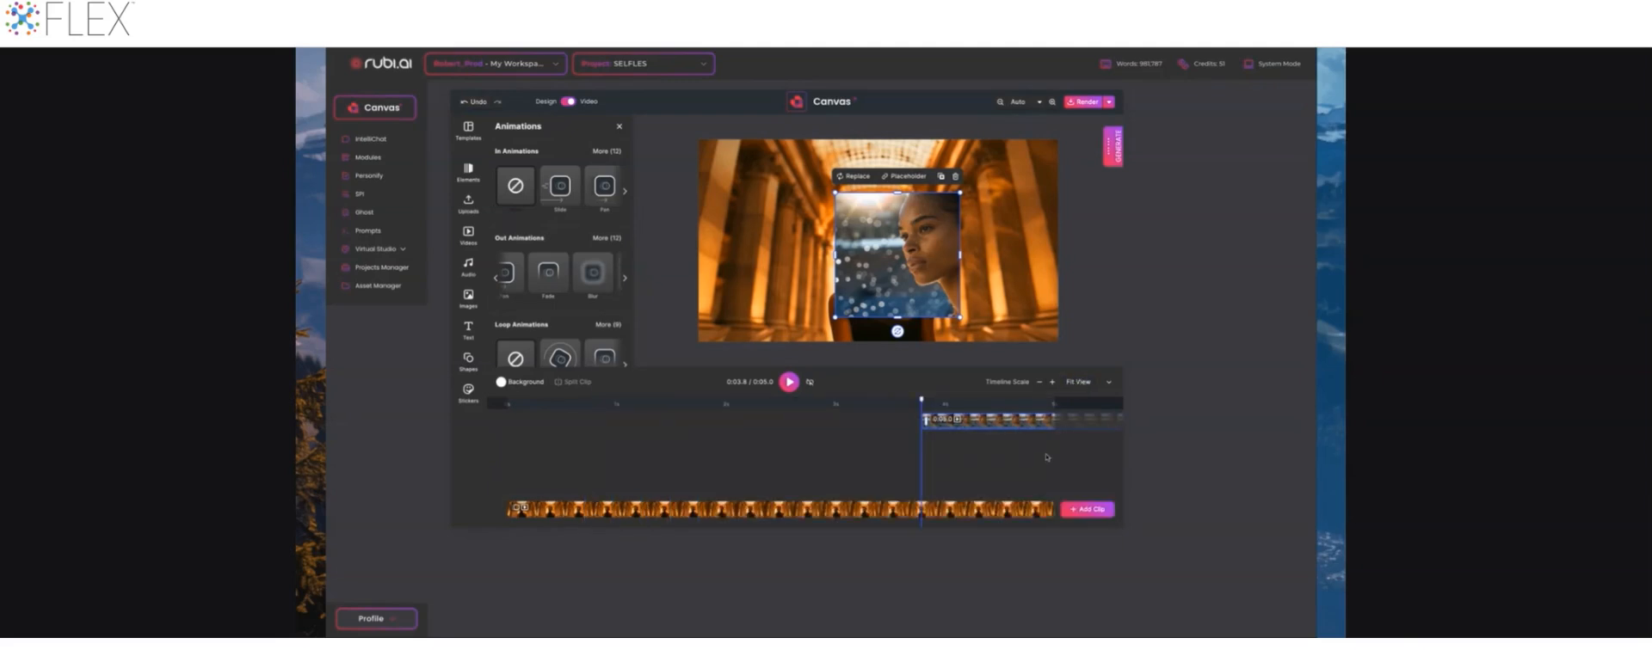
click(996, 419)
drag(998, 421, 1010, 423)
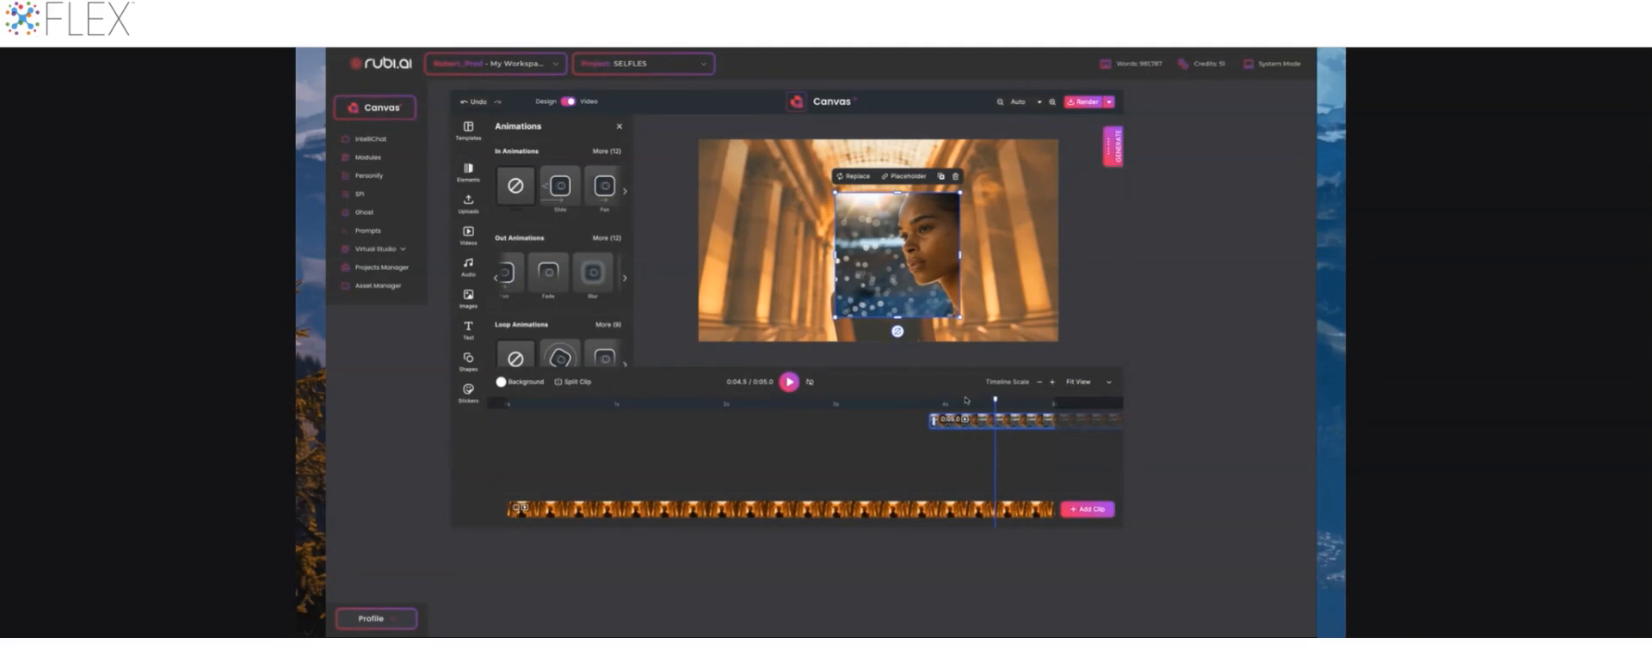
click(1006, 406)
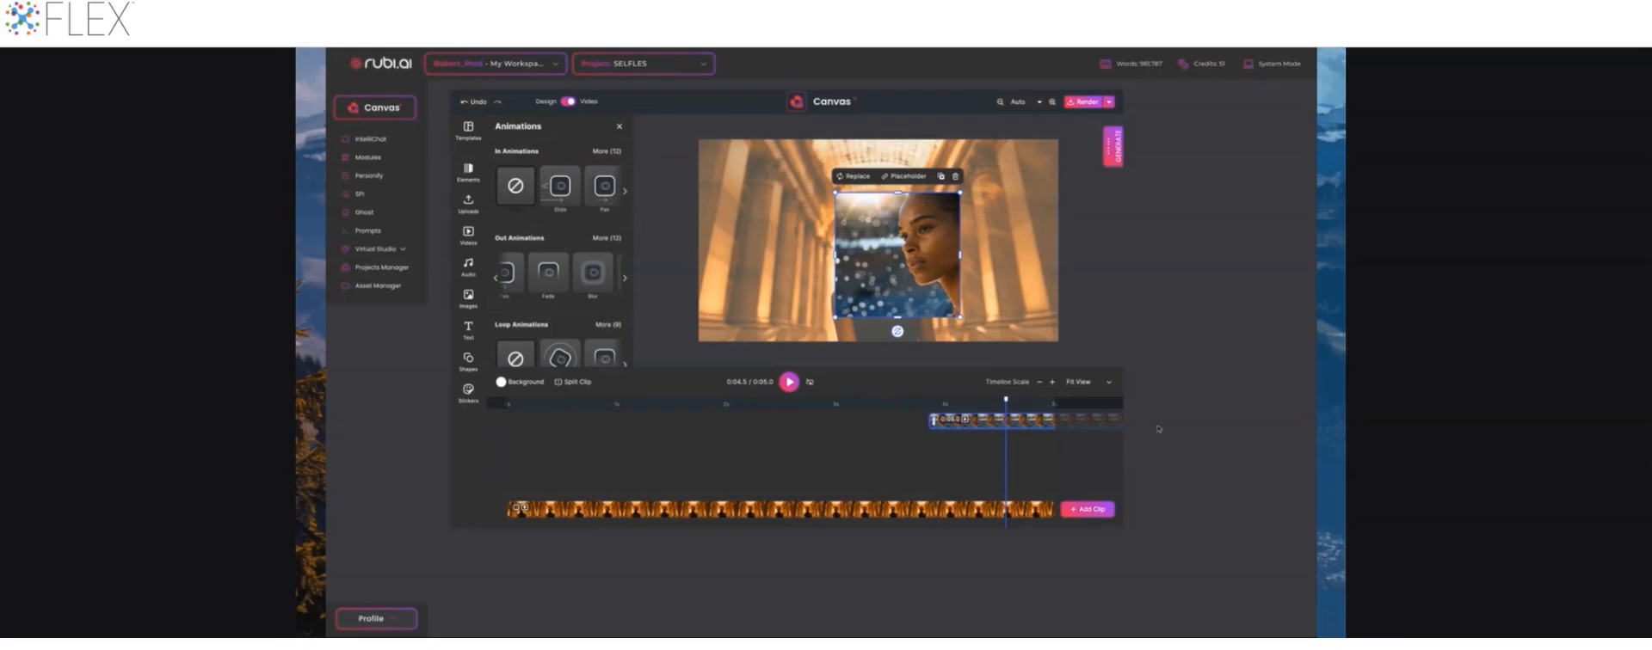
Try to paste a copy of the columned-hall clip onto its own track above the athlete clip.
click(1108, 382)
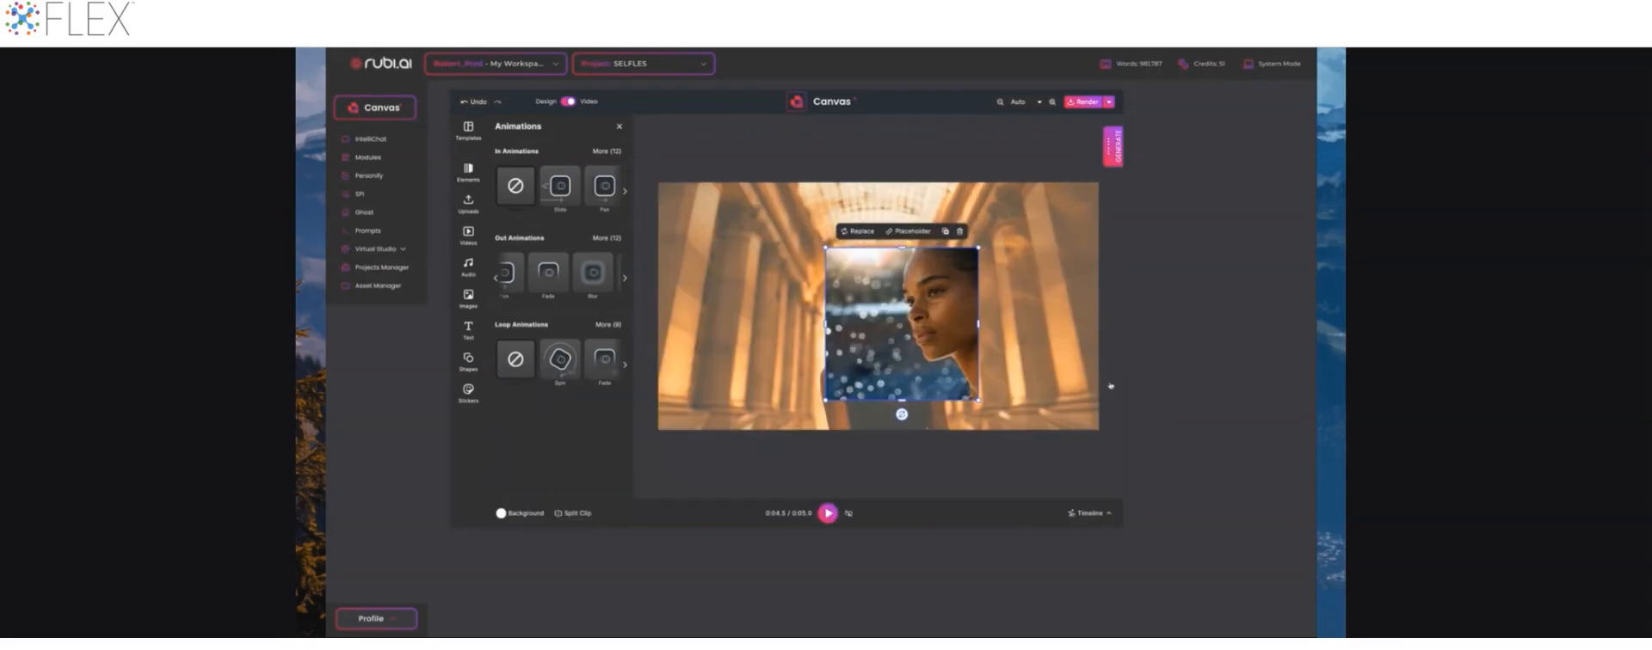
click(1109, 514)
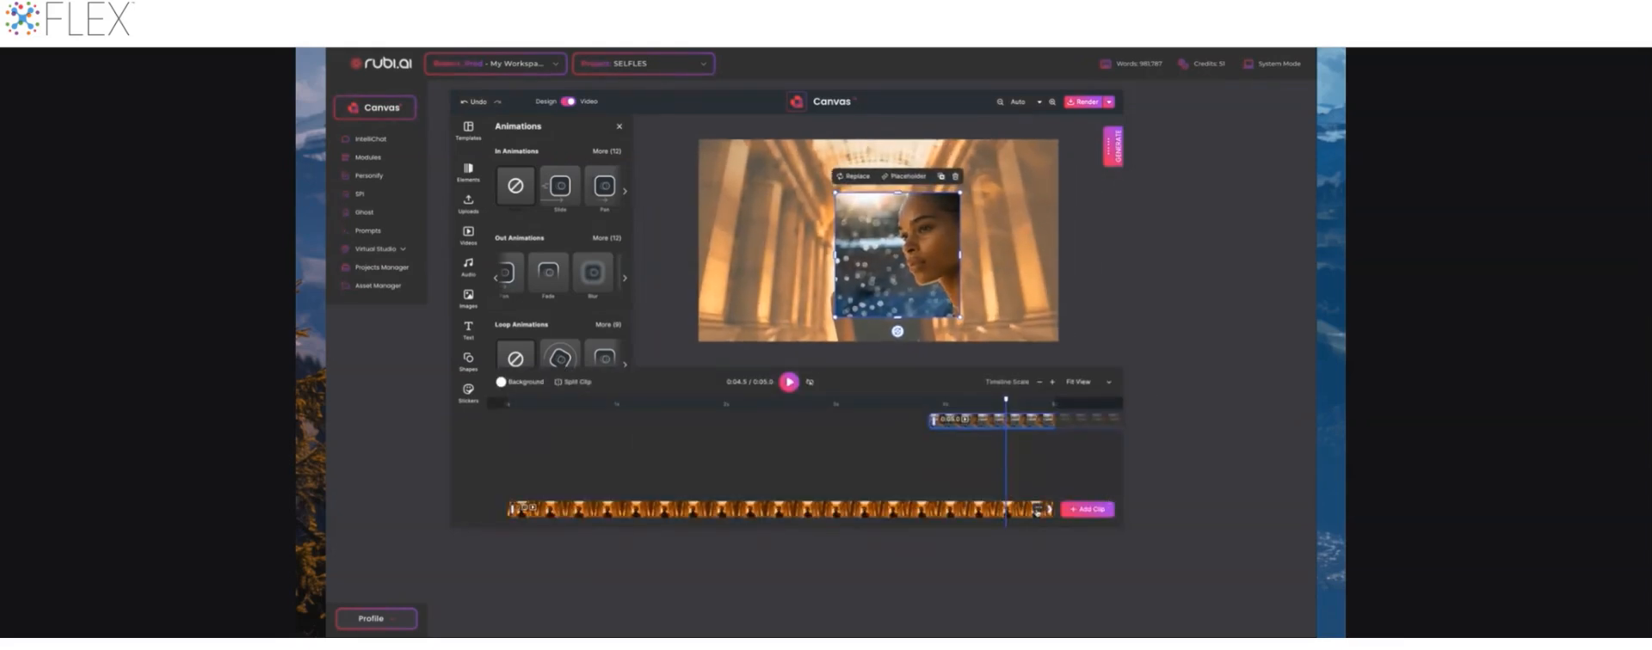
click(935, 508)
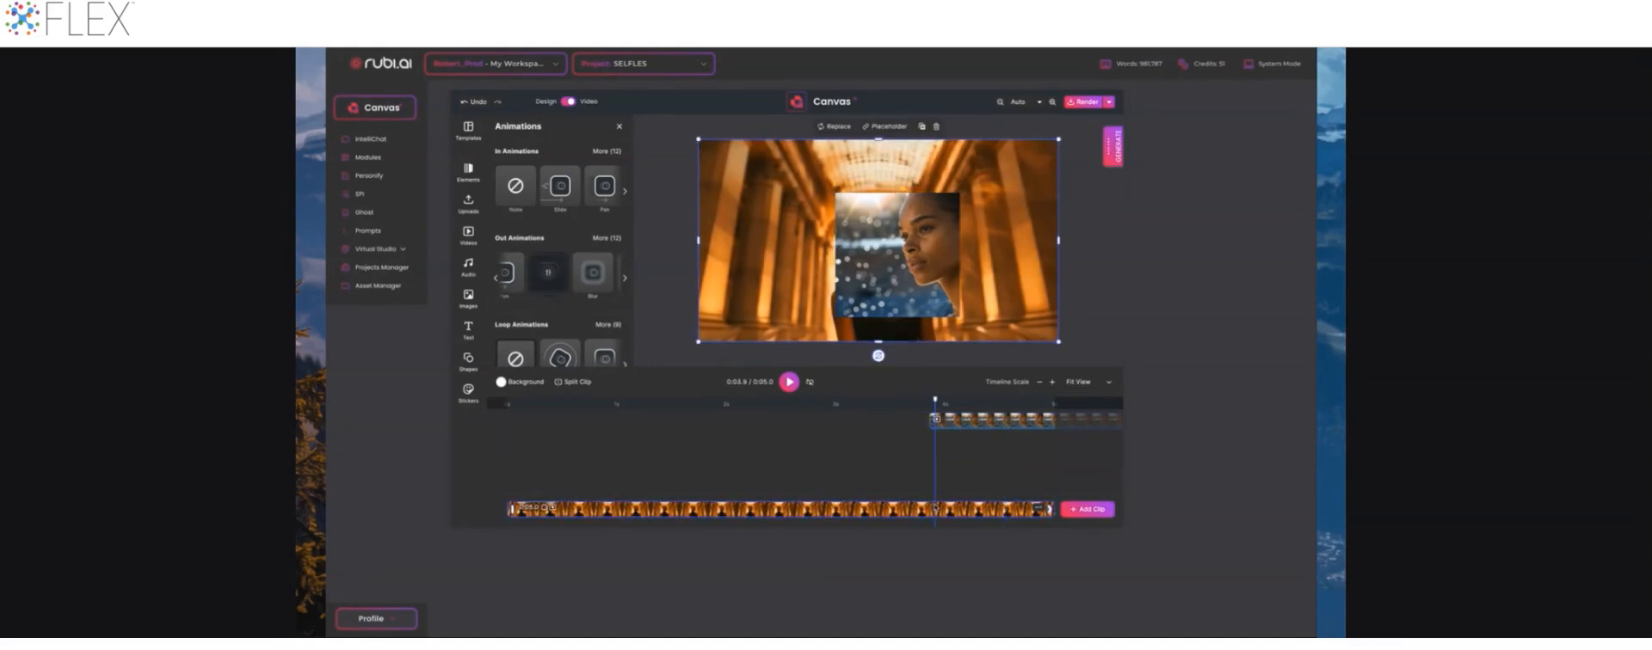
key(ctrl+v)
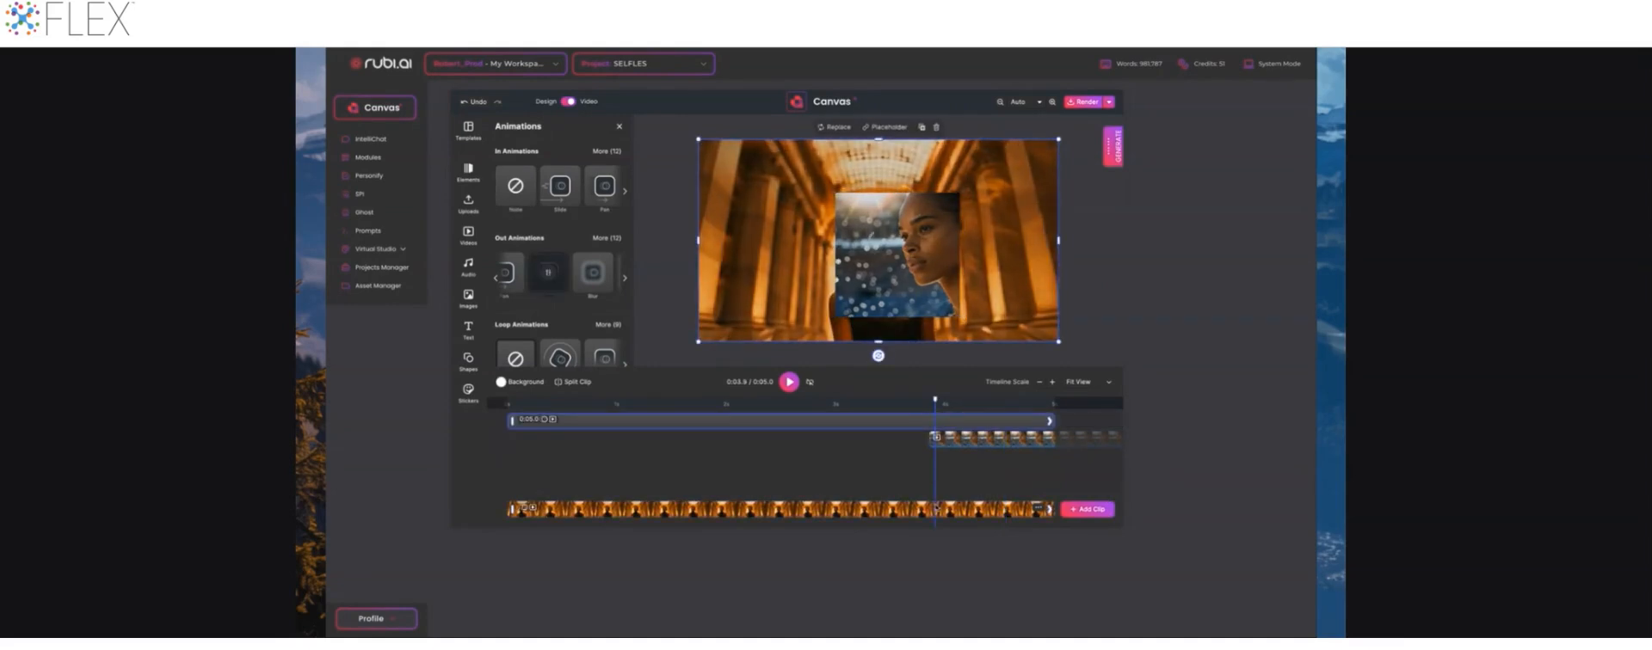
key(ctrl+v)
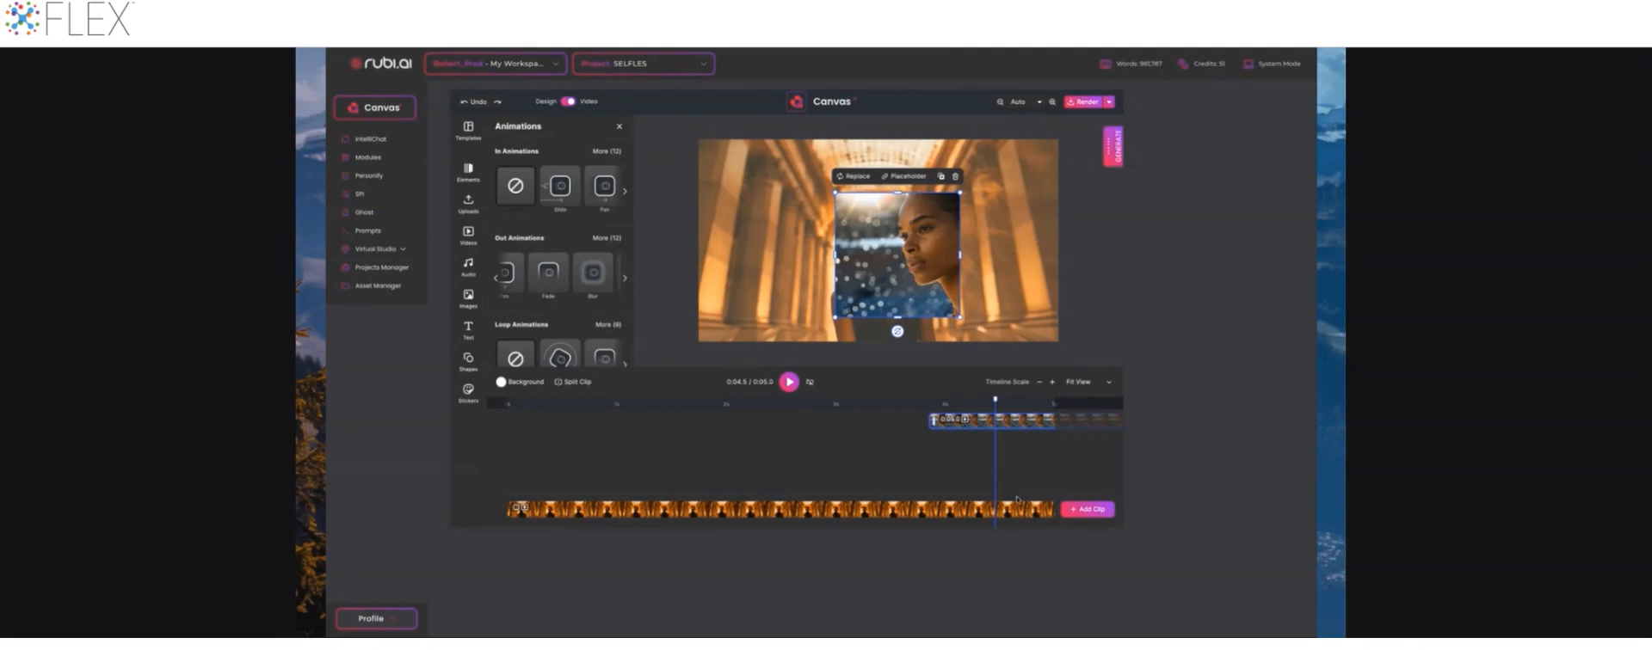
Zoom out the timeline, append the poached-egg dish clip after the columned-hall clip and move the playhead to where the athlete clip overlaps.
click(679, 509)
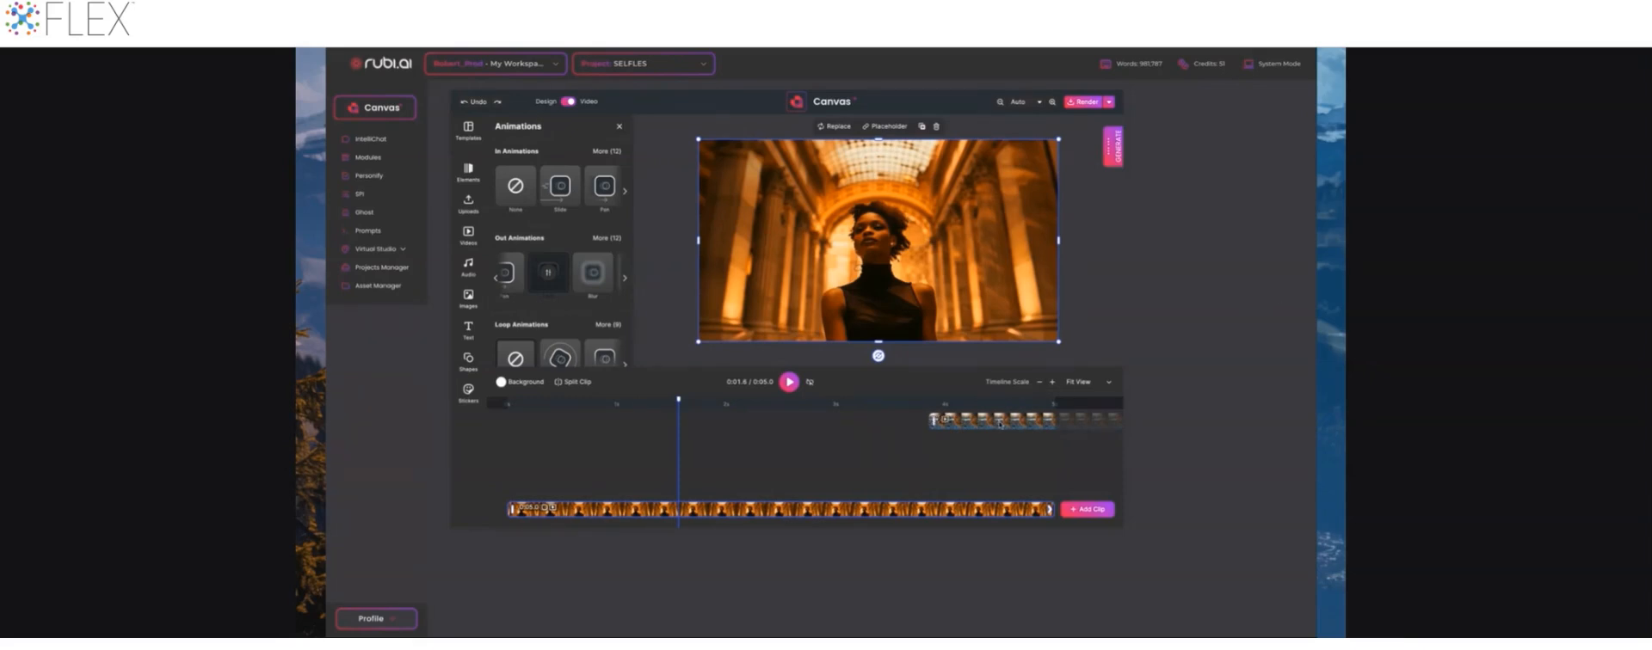
click(1052, 384)
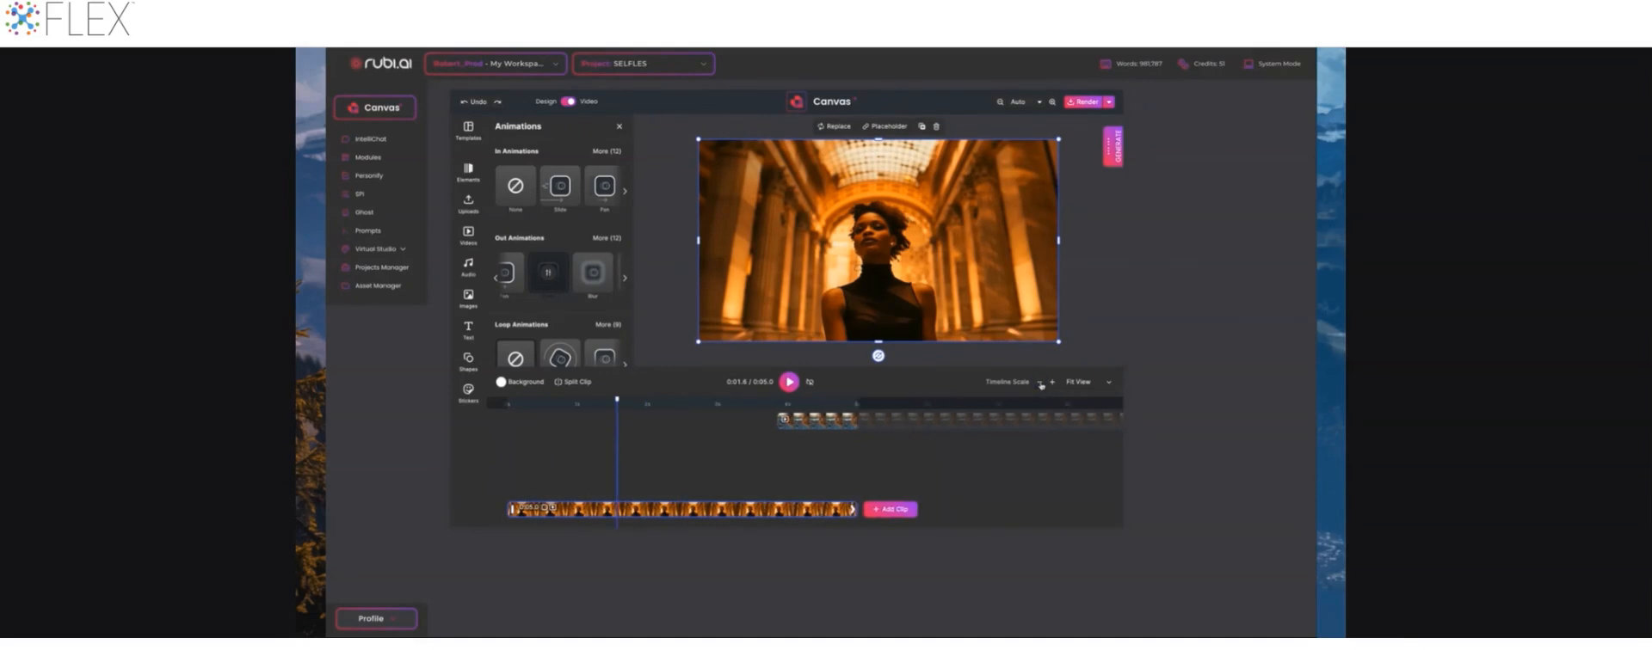
click(889, 510)
drag(775, 399, 789, 399)
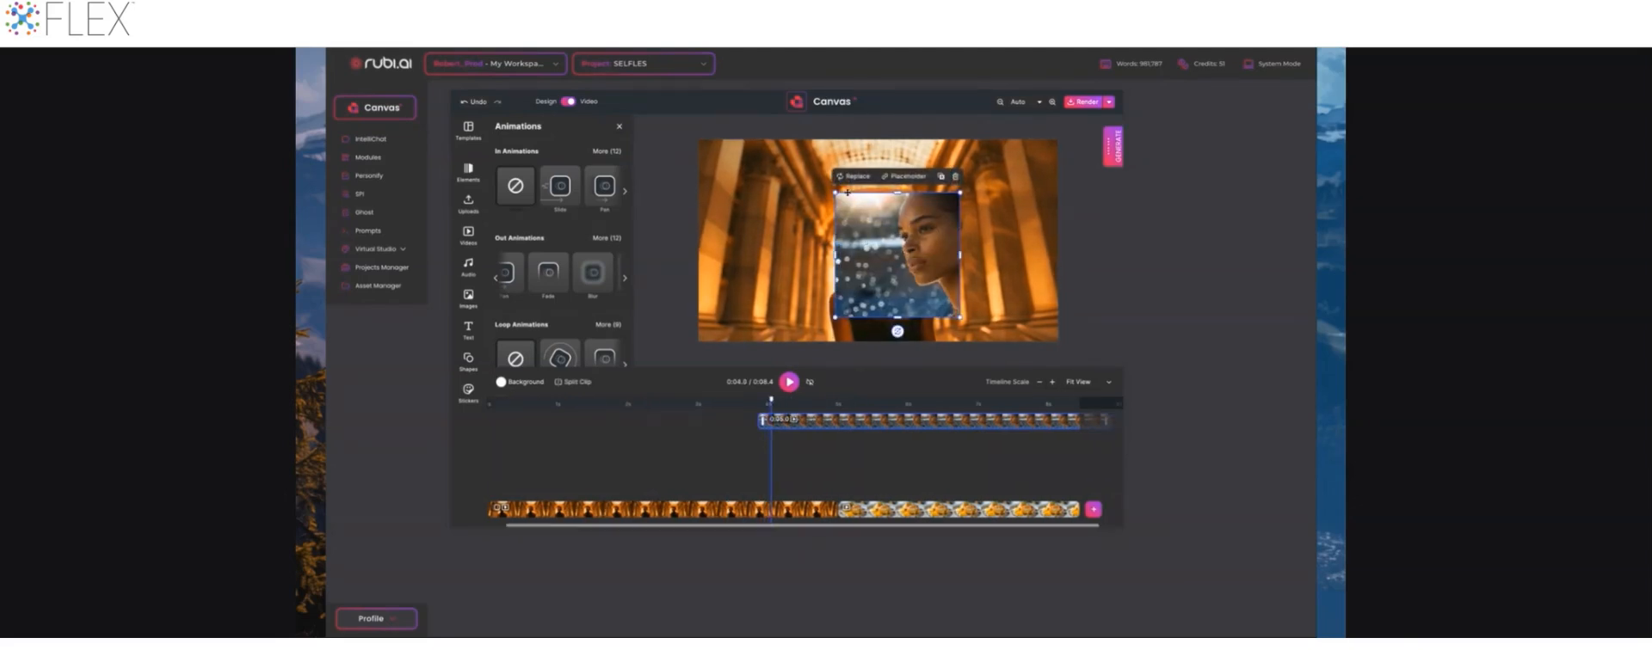
Stretch the athlete clip horizontally and vertically so it fills the whole video frame.
drag(834, 255, 698, 255)
drag(960, 255, 1058, 255)
drag(878, 196, 877, 138)
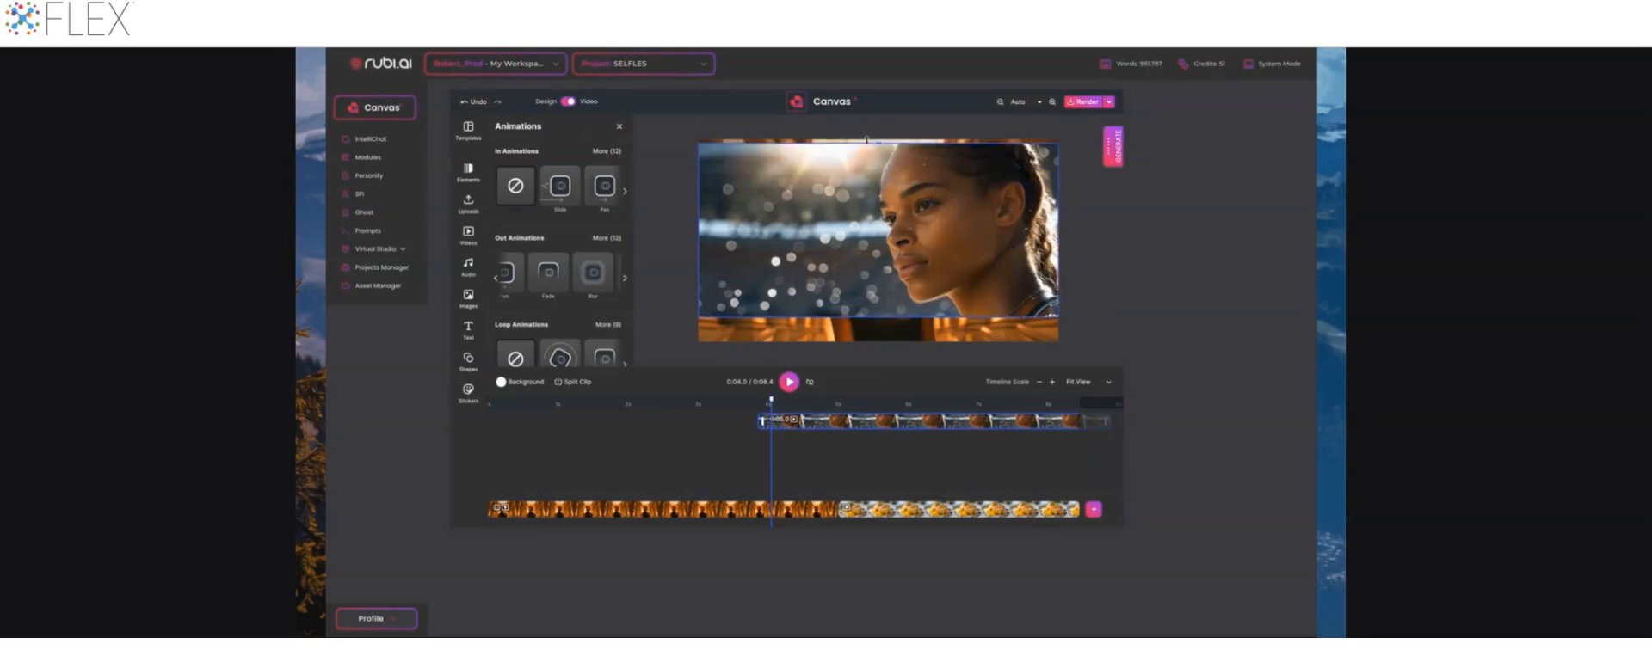
drag(879, 319, 878, 342)
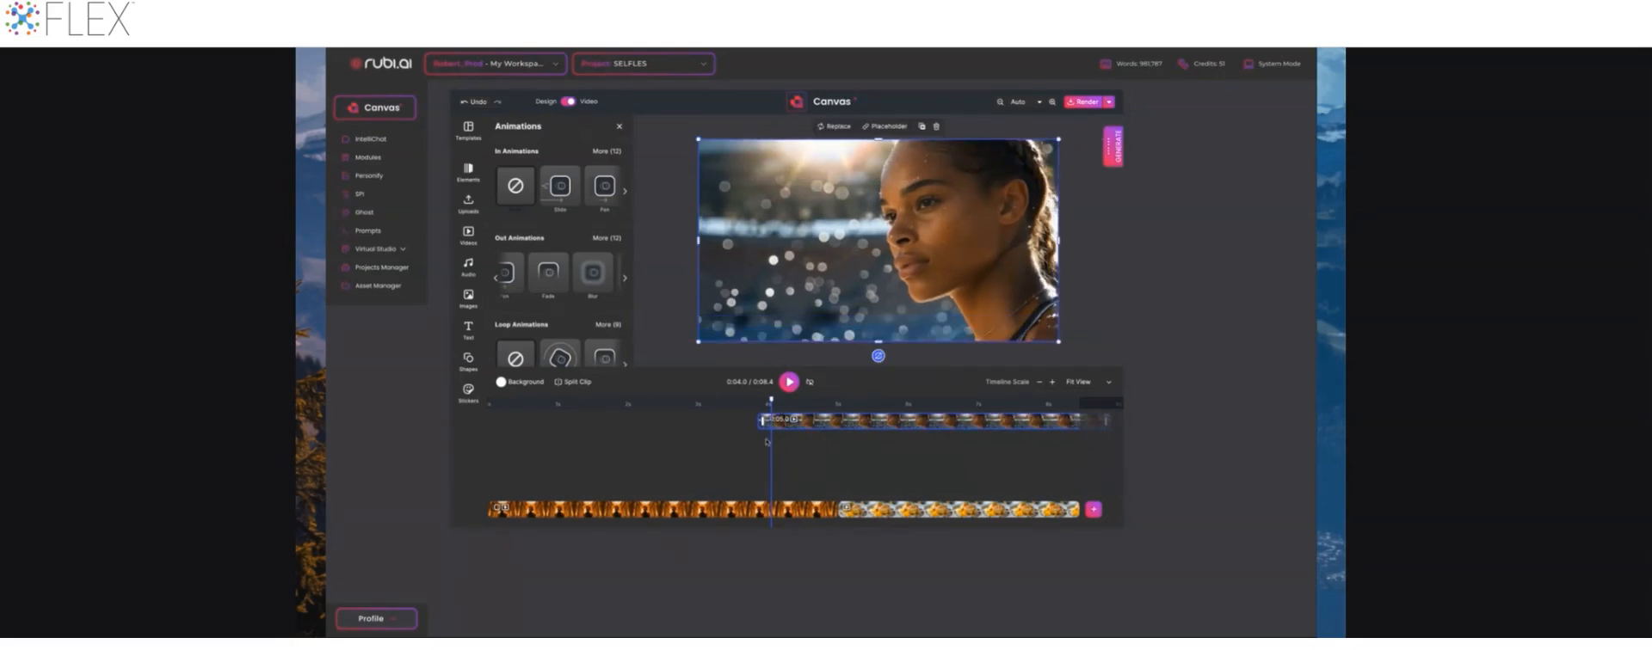
Apply the Fade in animation to the athlete clip and lengthen its duration.
click(876, 442)
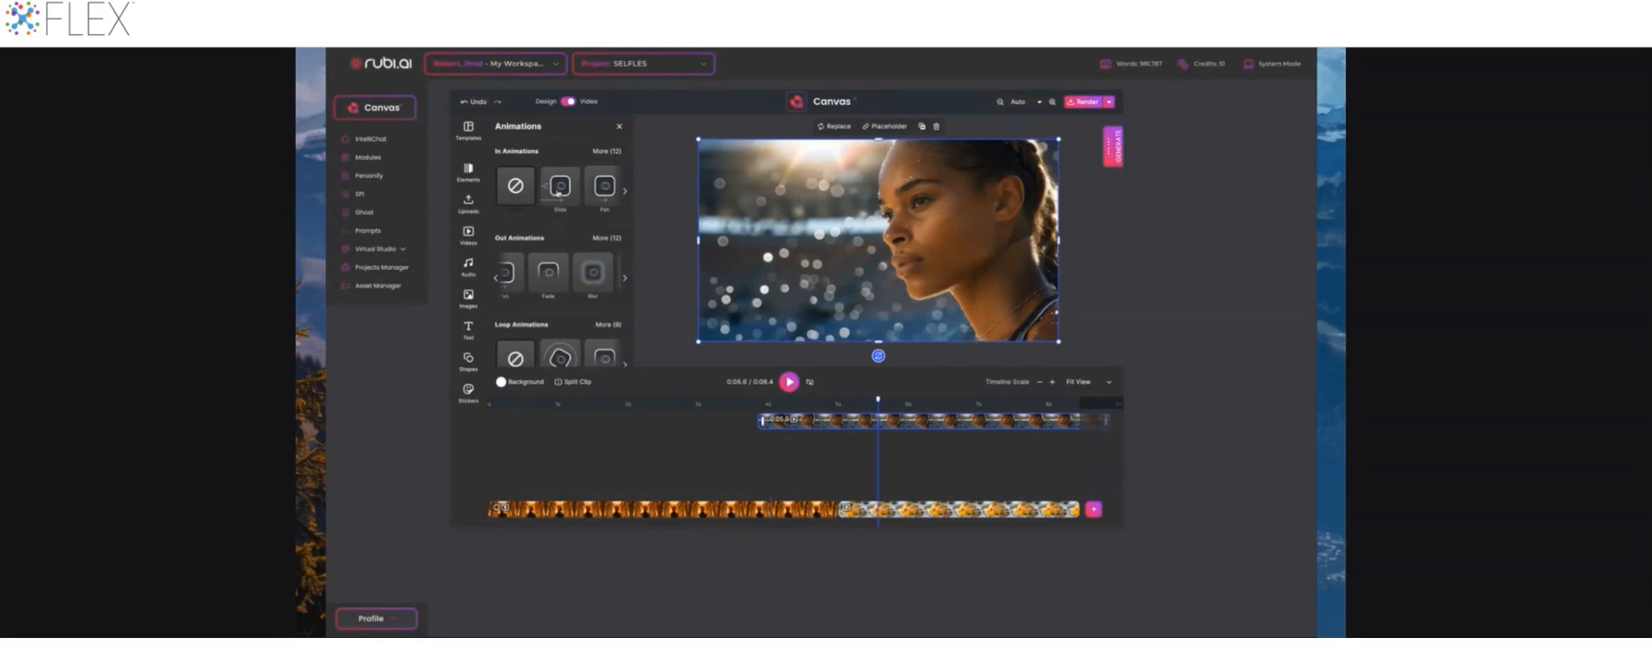
click(624, 191)
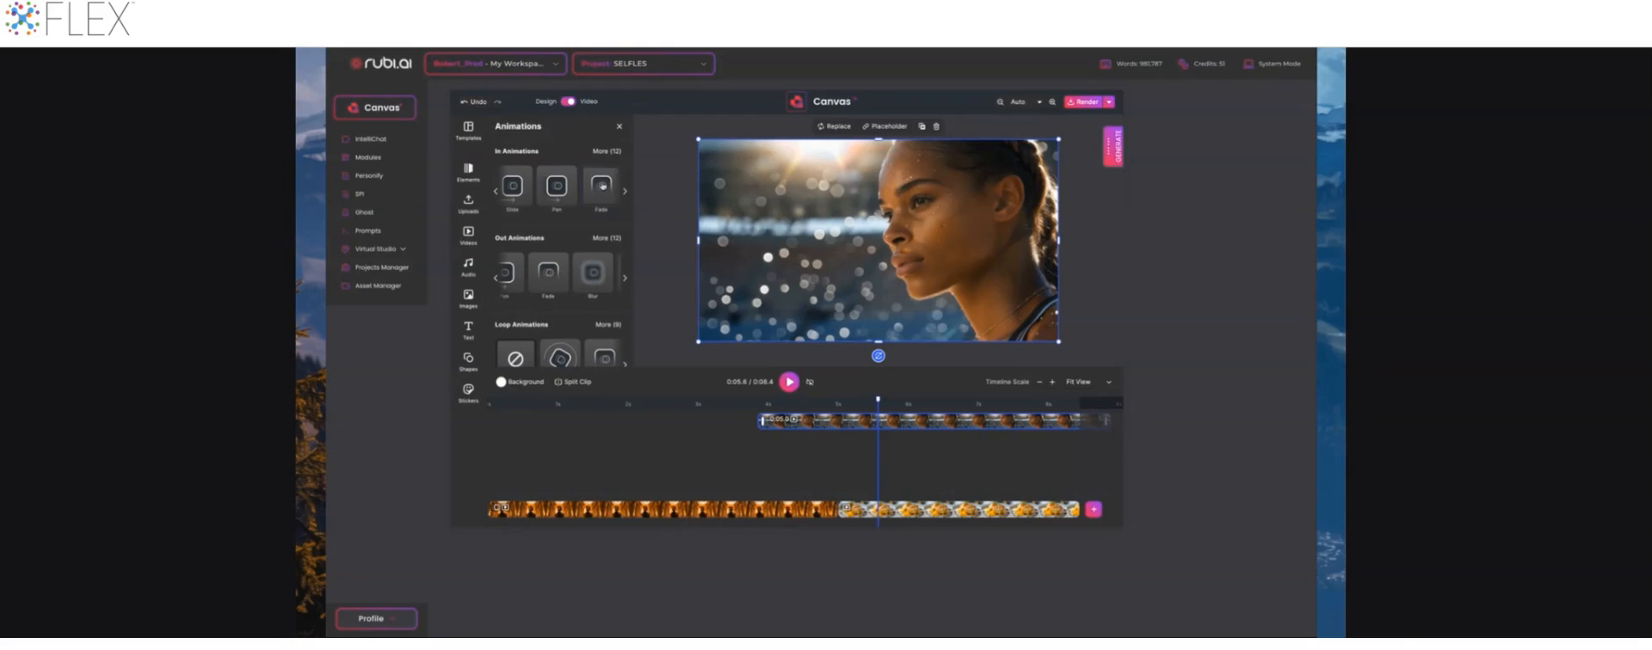
click(601, 187)
click(604, 181)
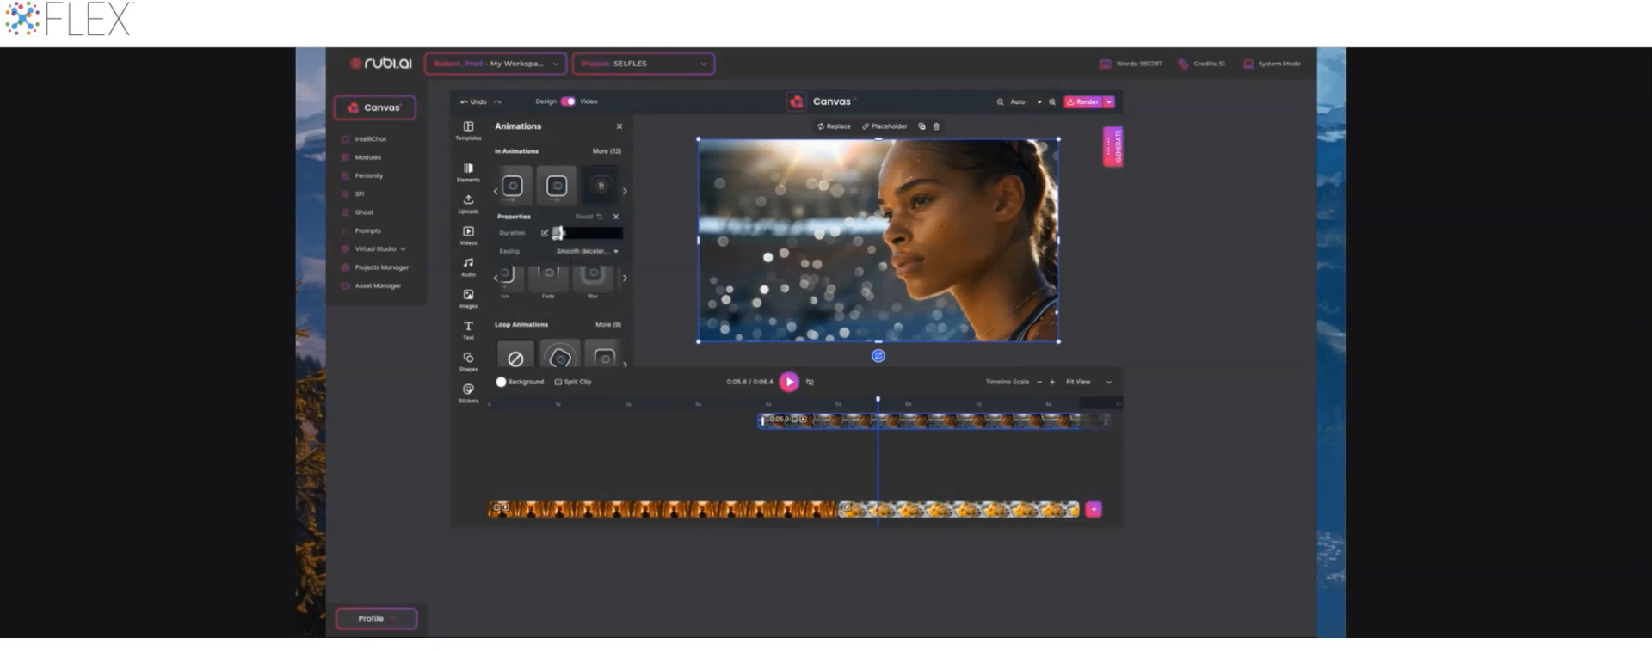
drag(561, 234, 582, 240)
Play the crossfade from the hall clip to the athlete clip and return to the overlap at about 4.1 seconds.
drag(879, 399, 721, 410)
key(space)
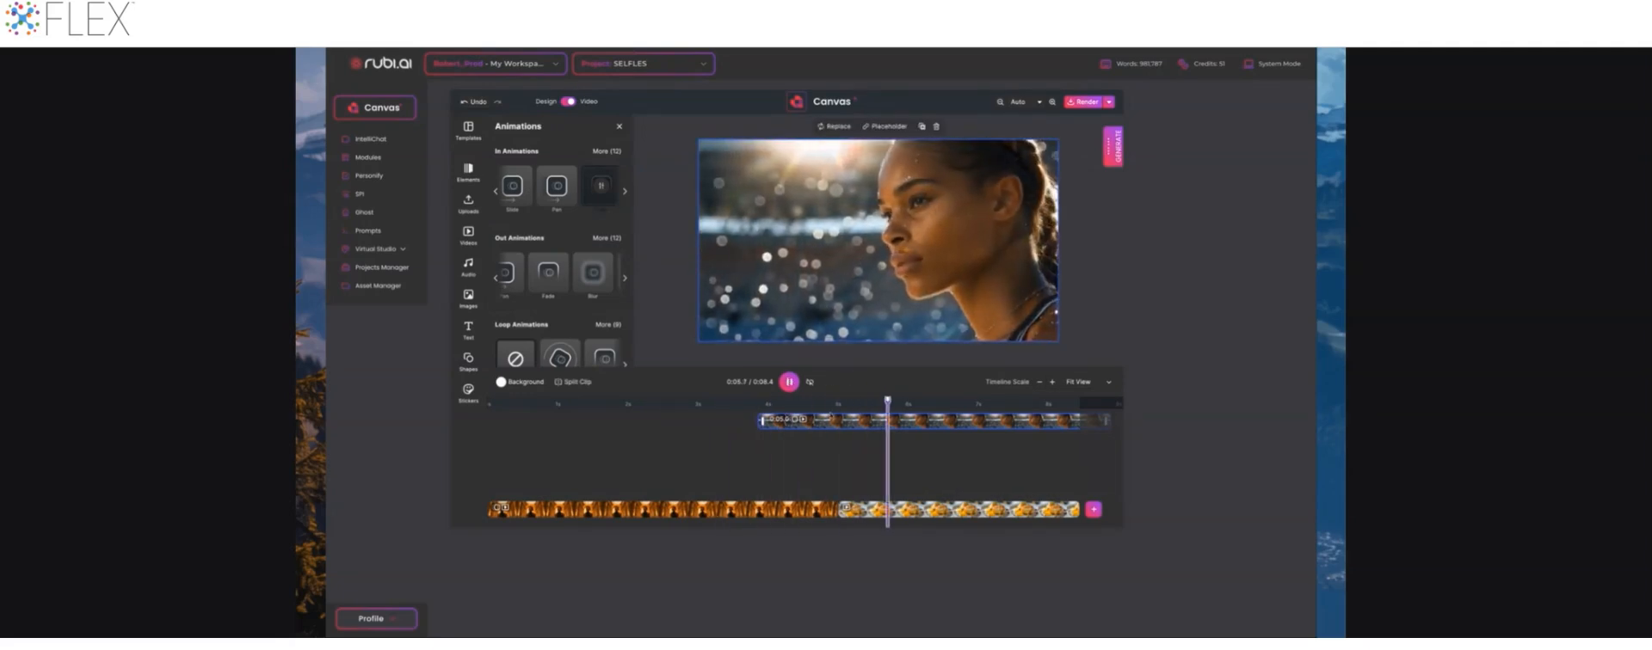
key(space)
drag(1054, 401, 779, 419)
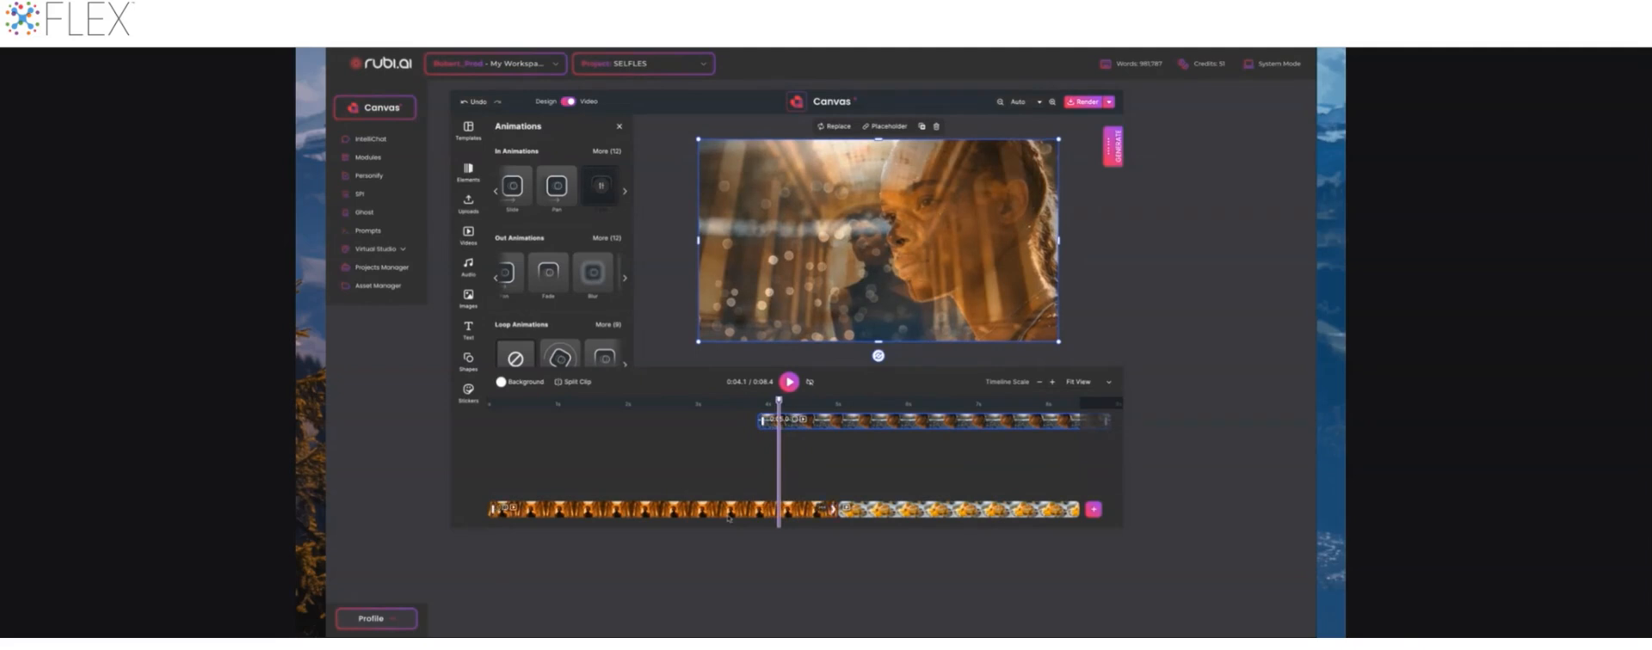
Widen the columned-hall clip beyond the frame and shift it sideways to reposition the woman against the athlete shot.
click(729, 511)
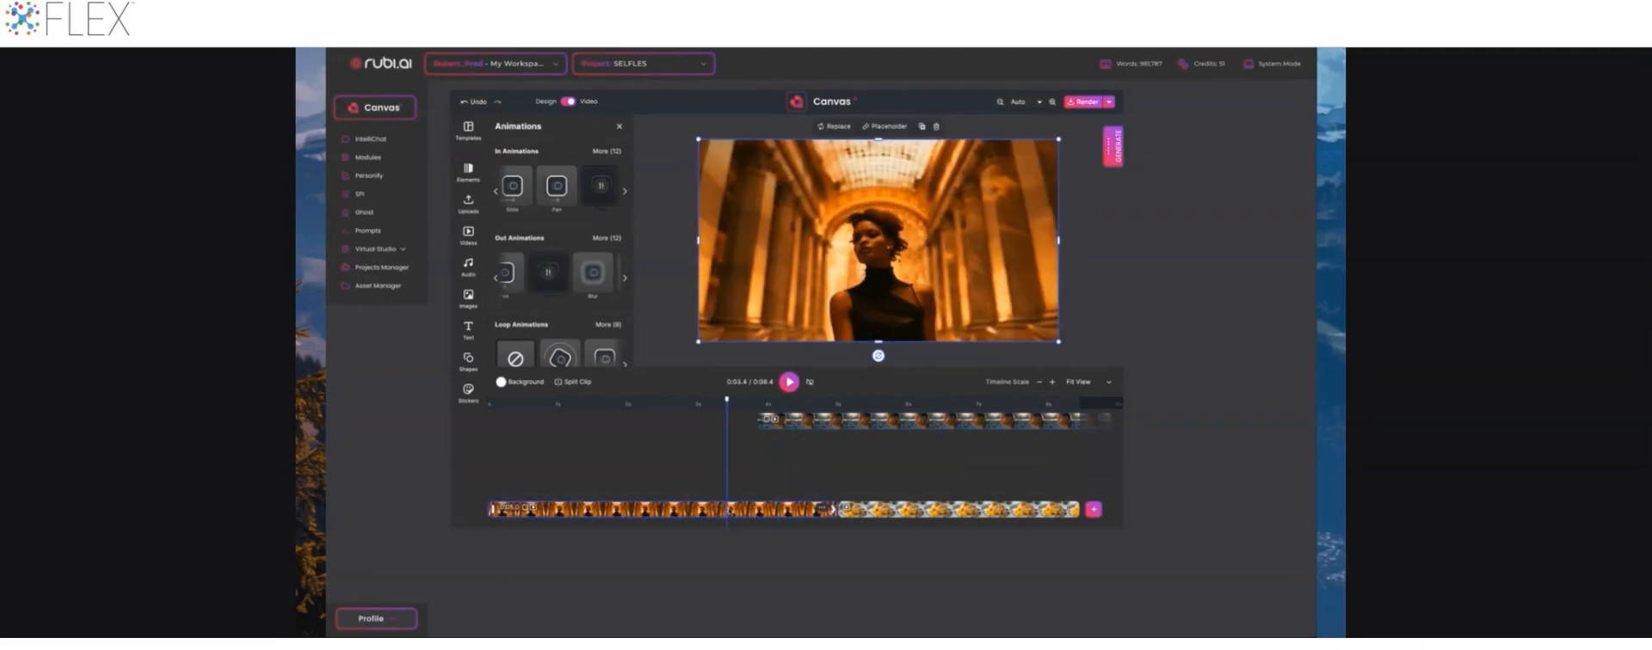
click(734, 511)
scroll(860, 464, left, 1)
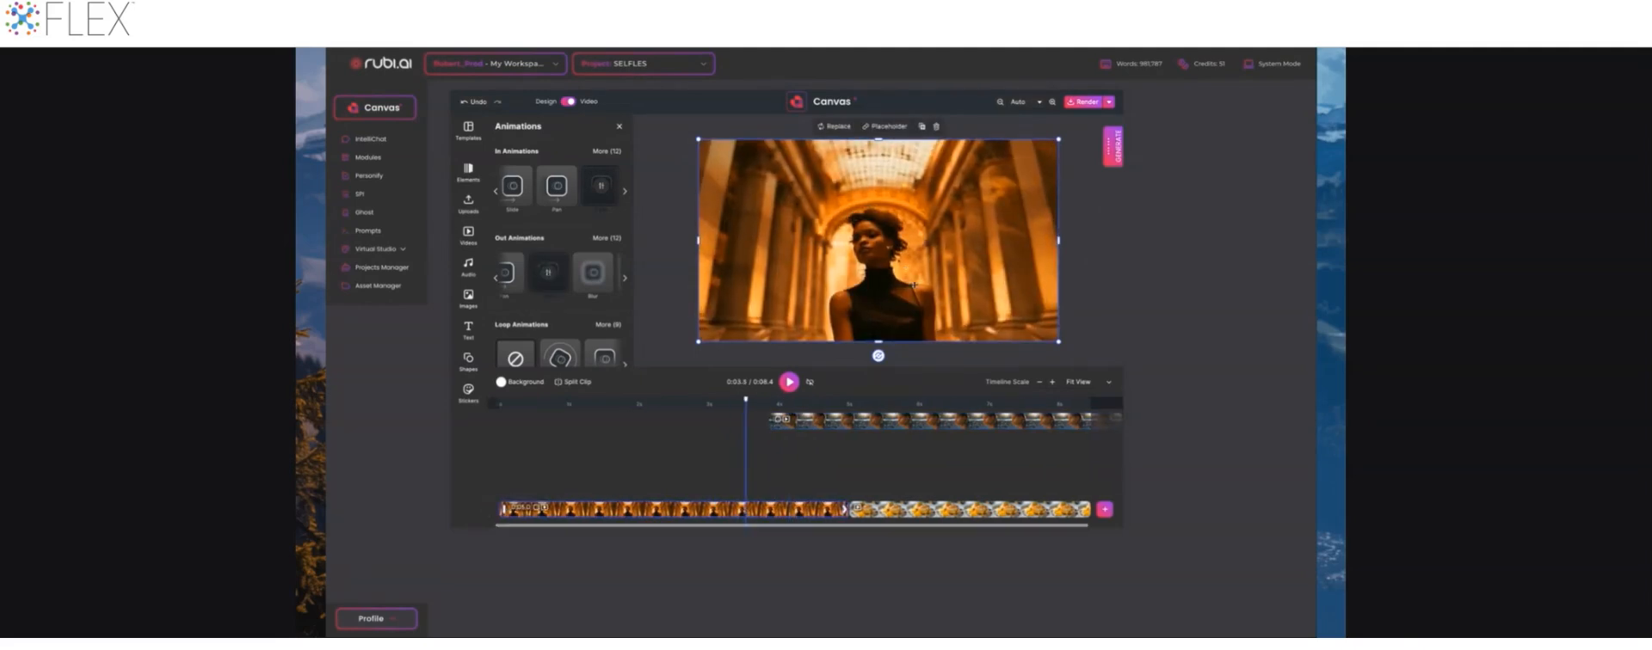
drag(1059, 251, 1111, 251)
drag(934, 278, 880, 279)
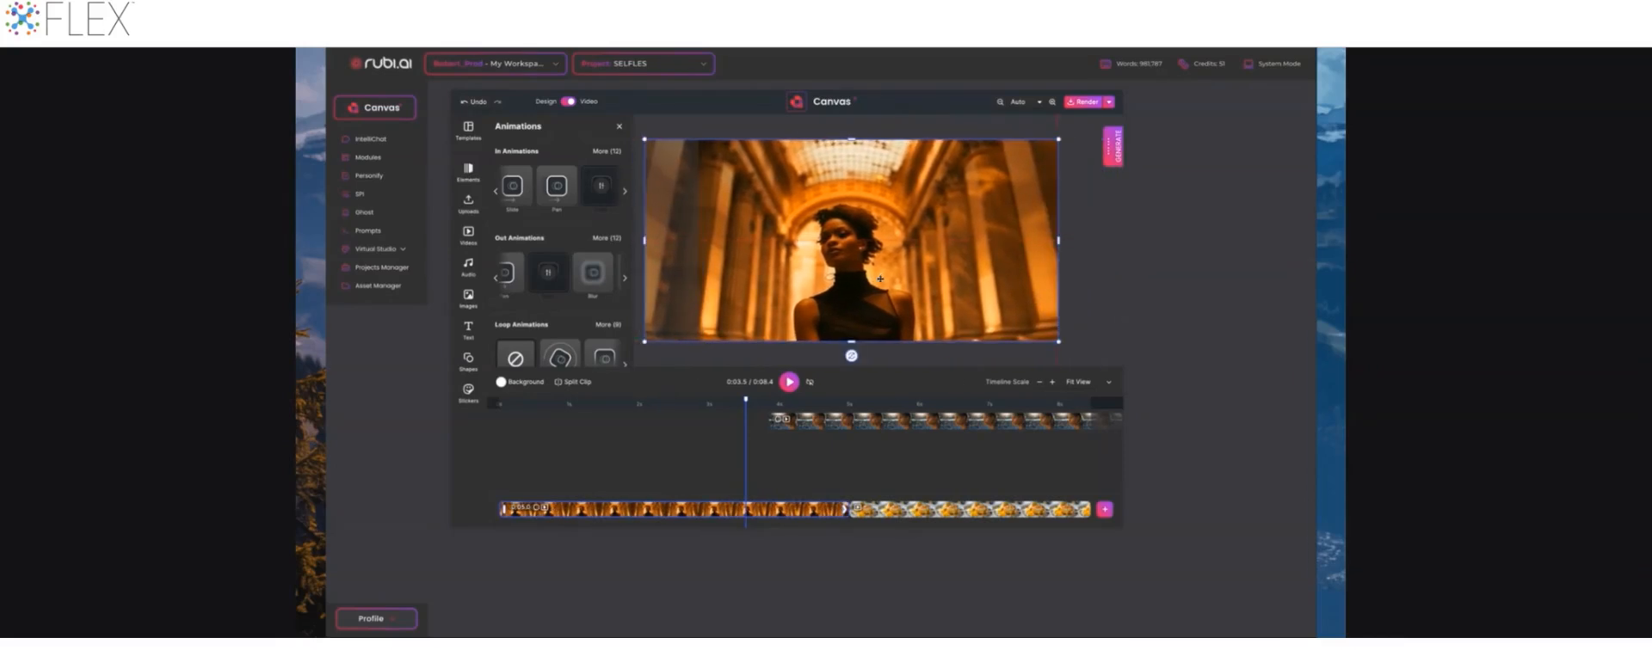
At about 4.3 seconds, adjust the hall clip's height and vertical position so it extends past the frame behind the athlete.
click(849, 401)
drag(850, 401, 801, 401)
click(841, 341)
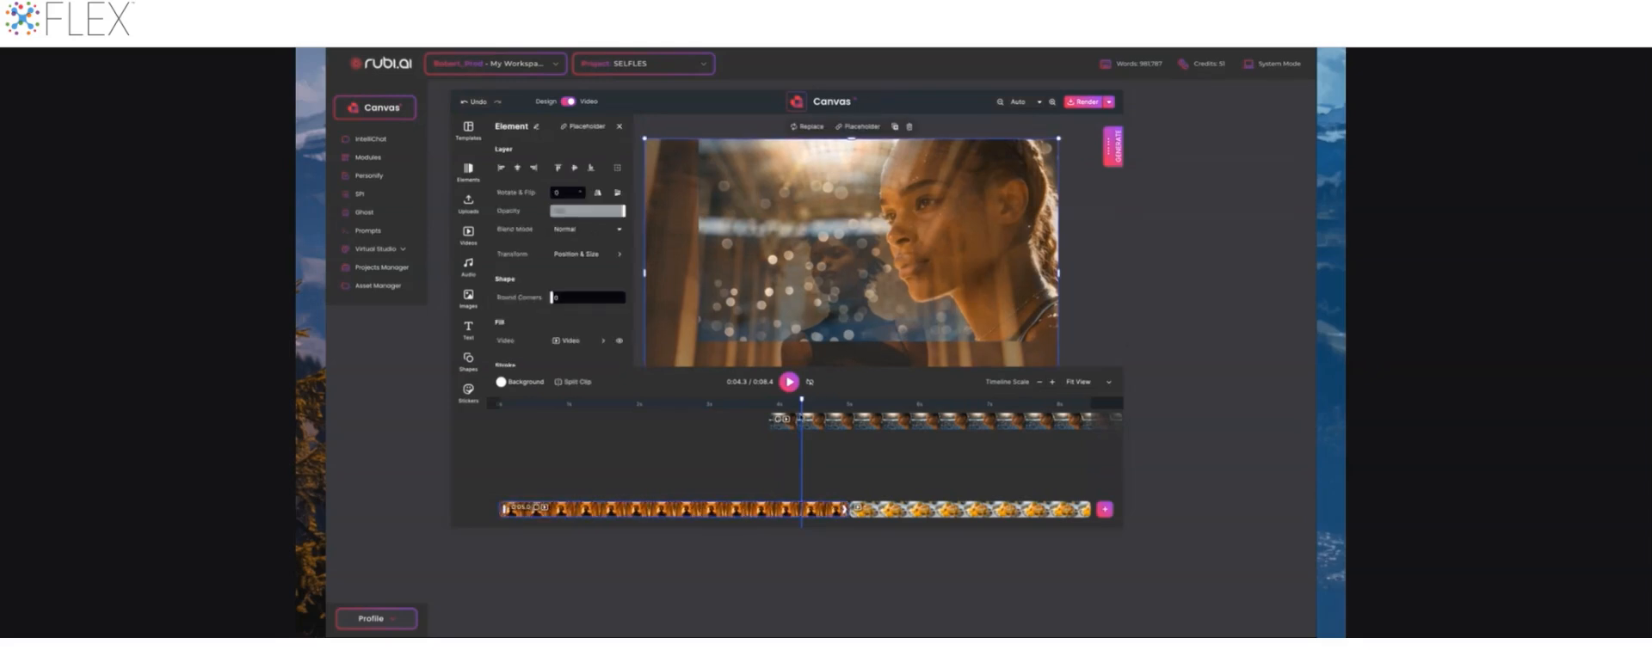
drag(803, 355, 805, 317)
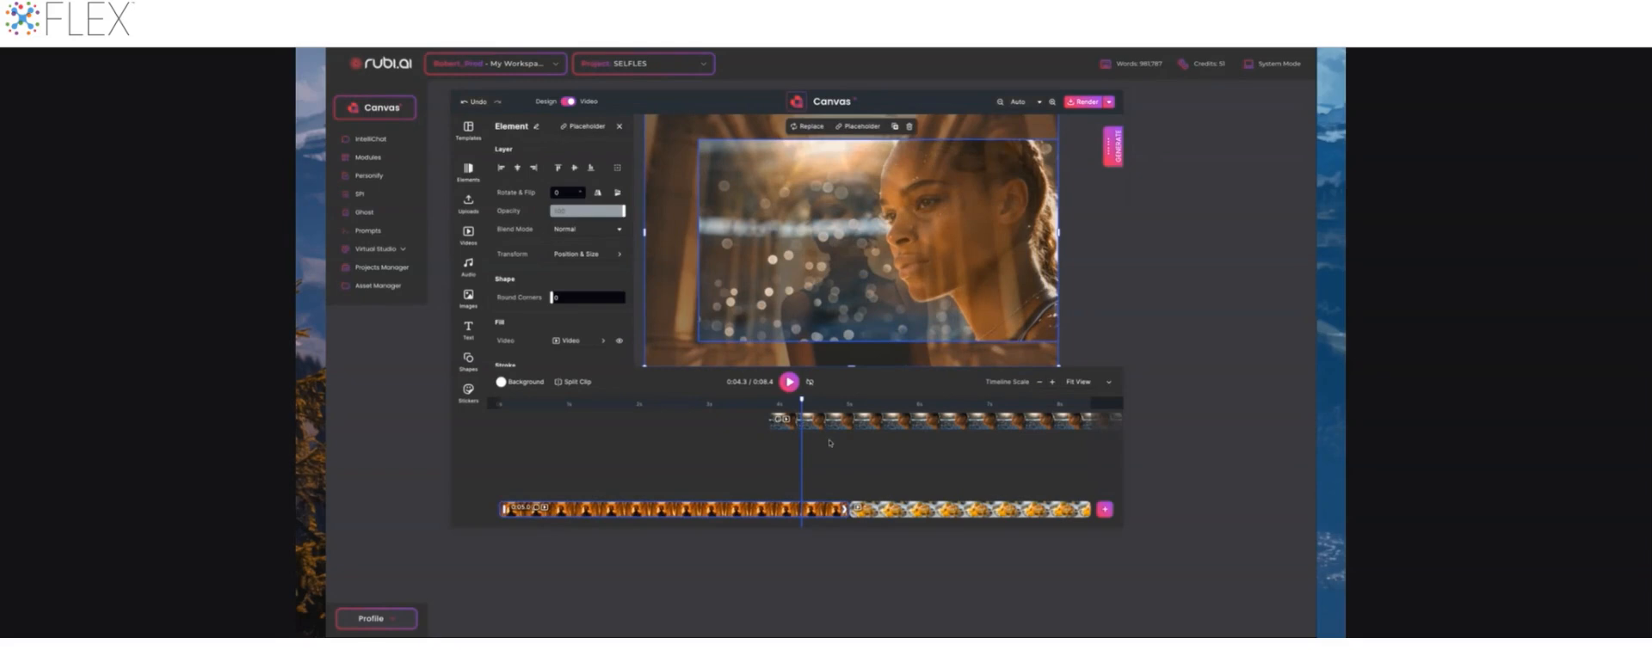
Play the video from near the start to check the reframed hall clip blending into the athlete clip.
drag(801, 401, 521, 411)
key(space)
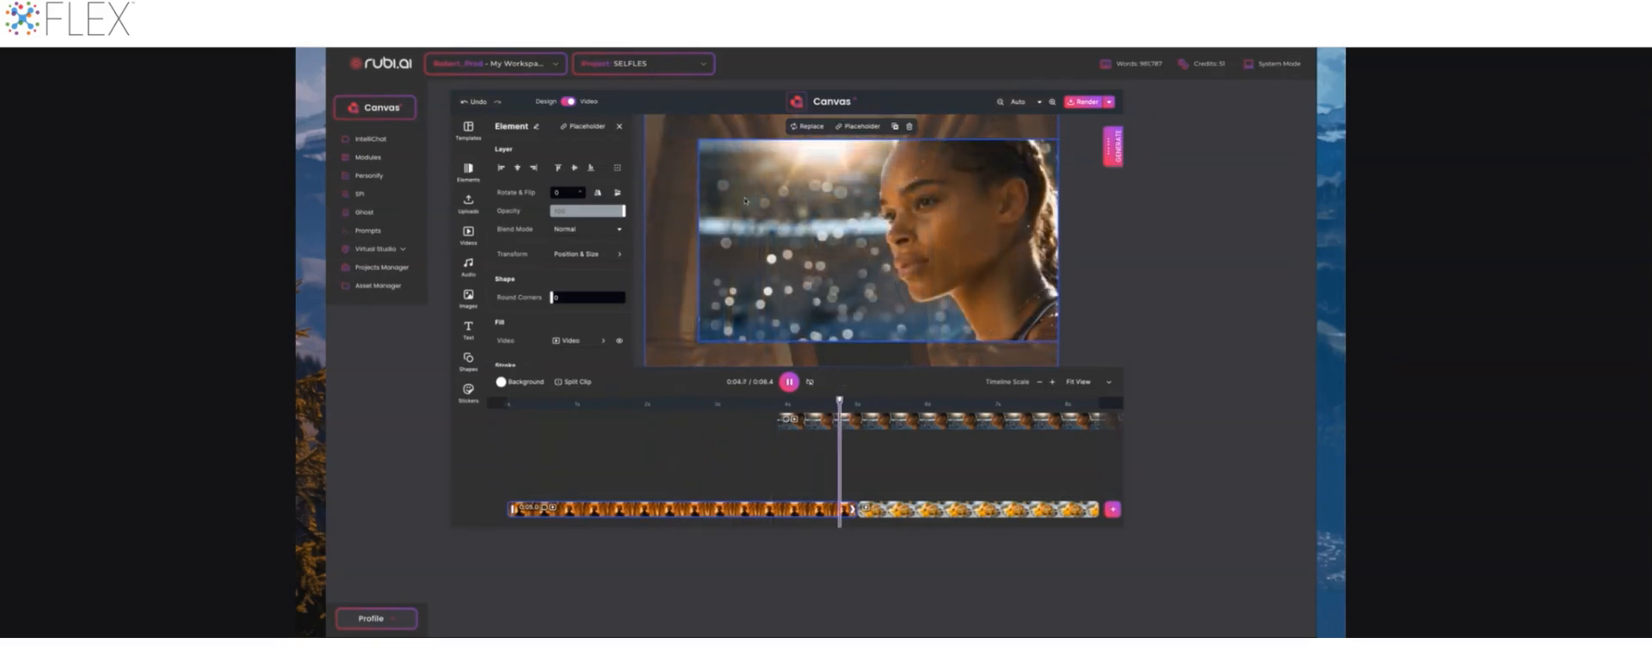
key(space)
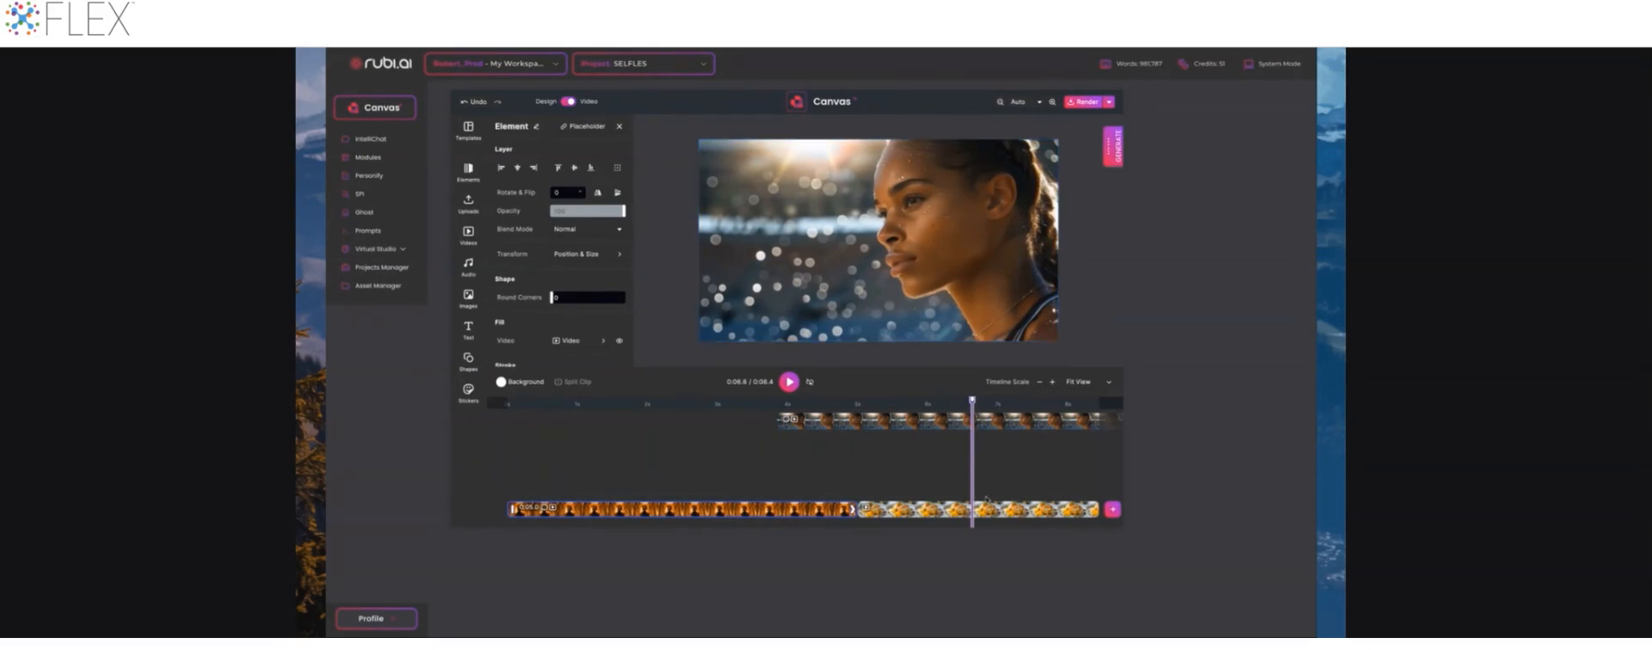
Trim the end of the athlete clip to line up with the end of the poached-egg clip.
click(951, 509)
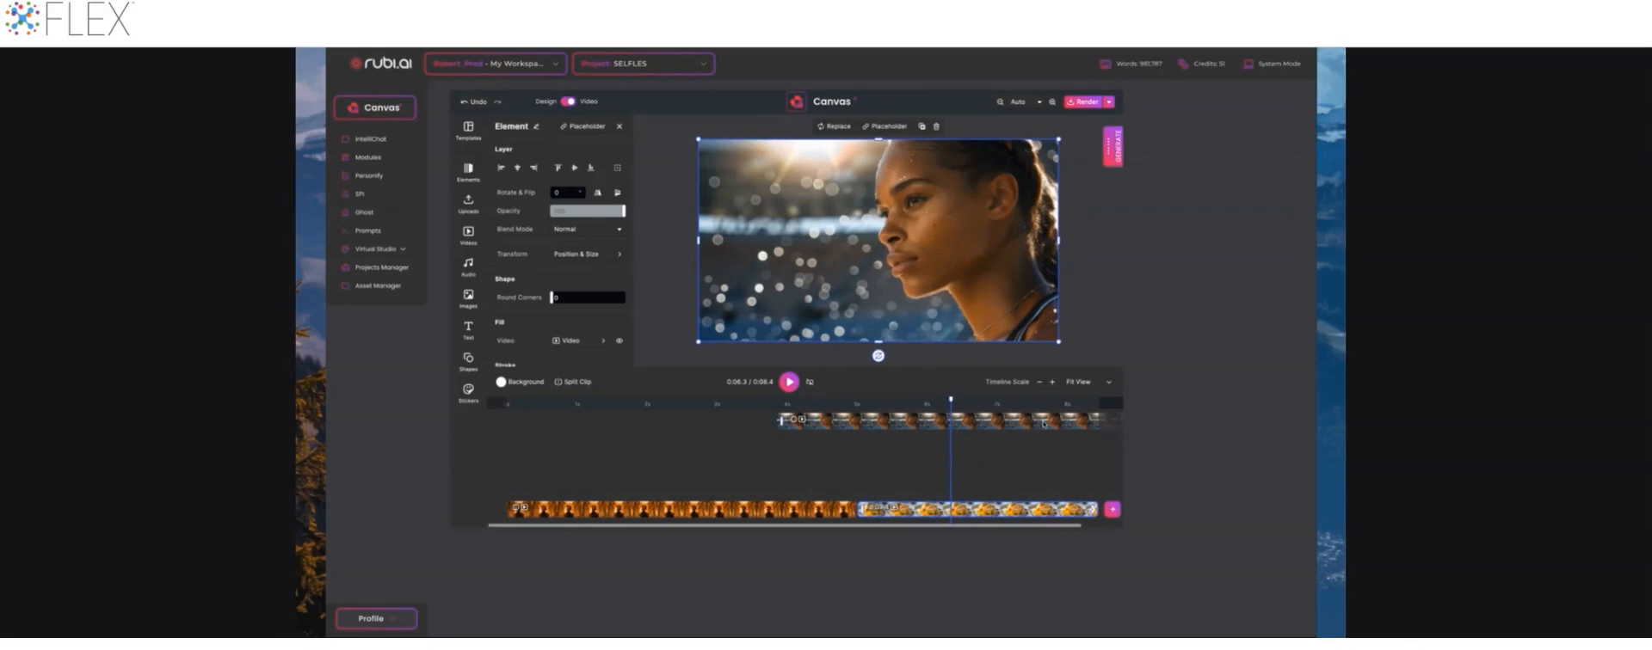
scroll(1044, 423, right, 1)
mouse_move(1082, 421)
mouse_down()
mouse_move(1039, 420)
mouse_move(1057, 420)
mouse_up()
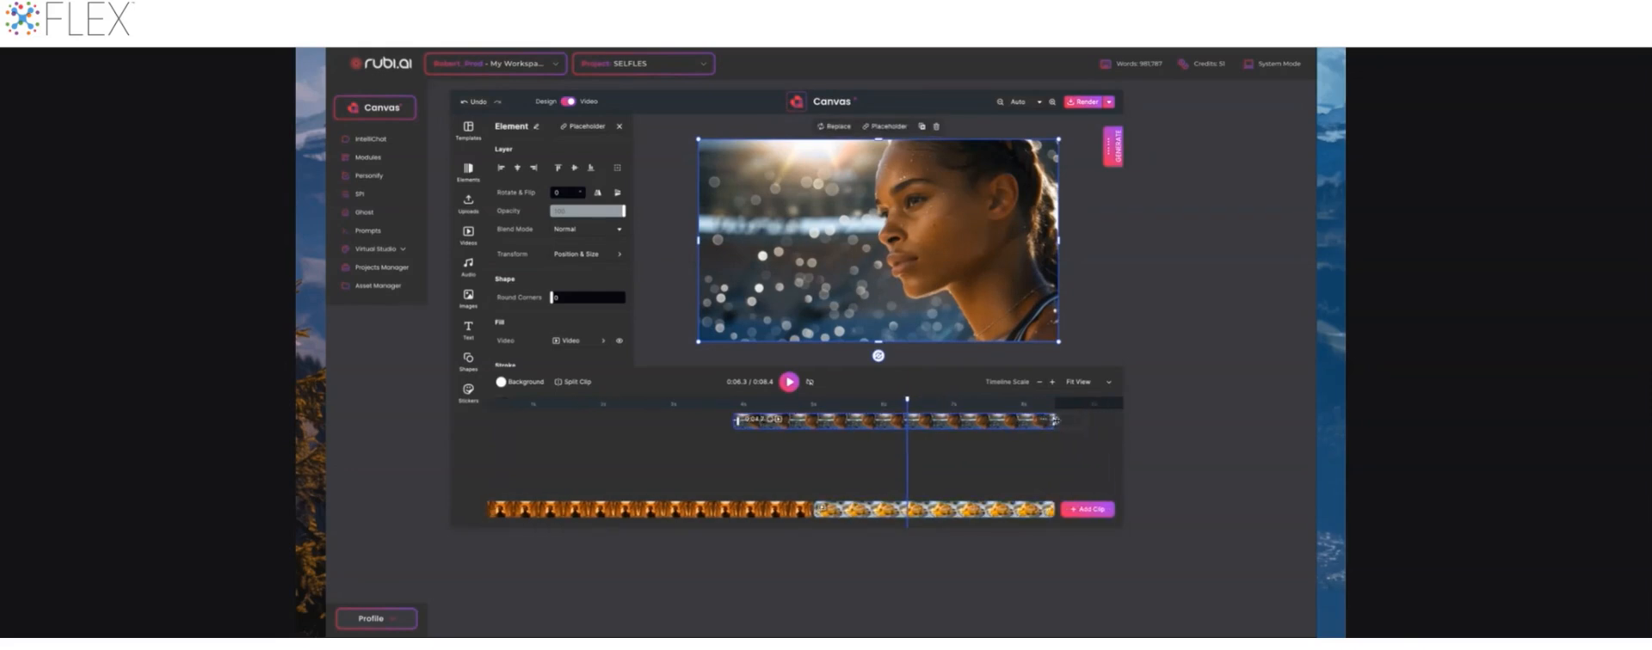
Apply the Fade out animation to the athlete clip and lengthen its duration.
click(995, 423)
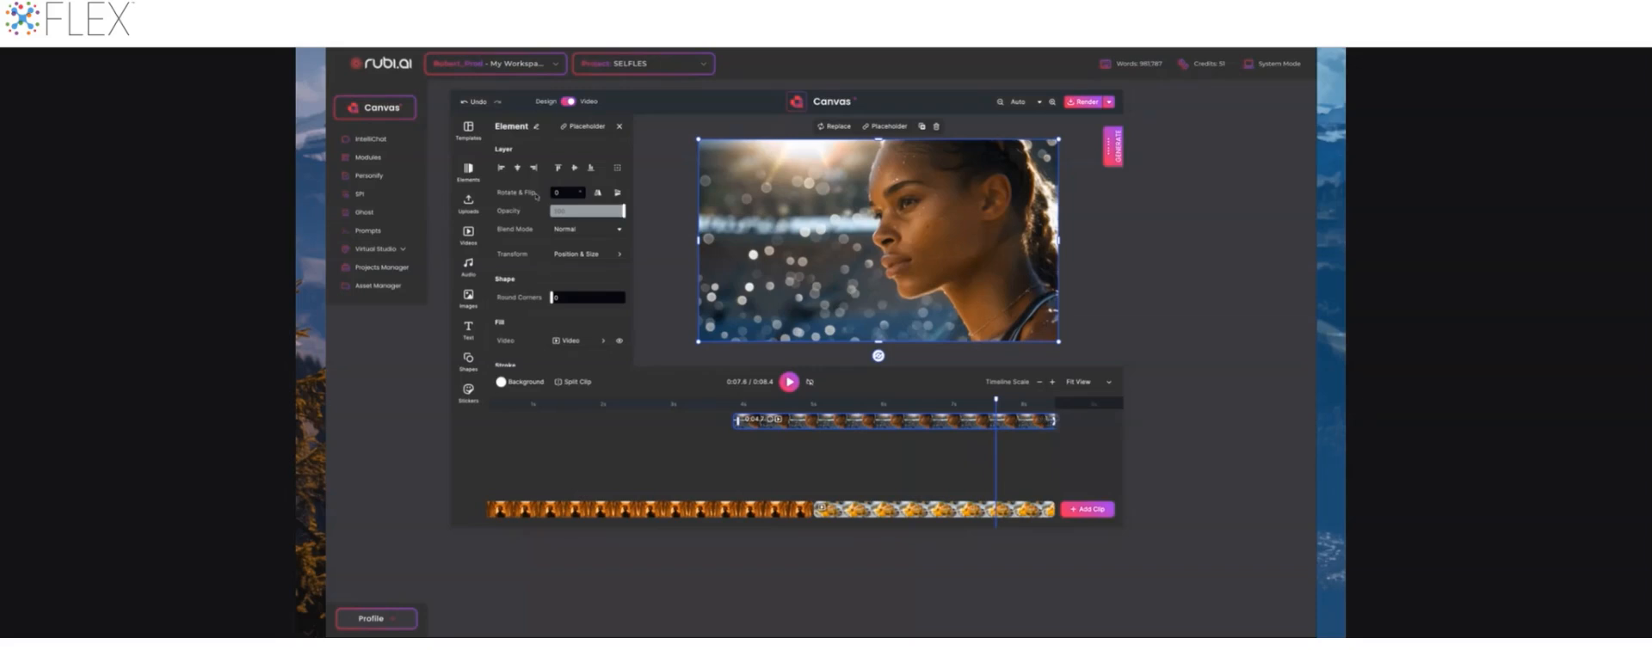
click(616, 127)
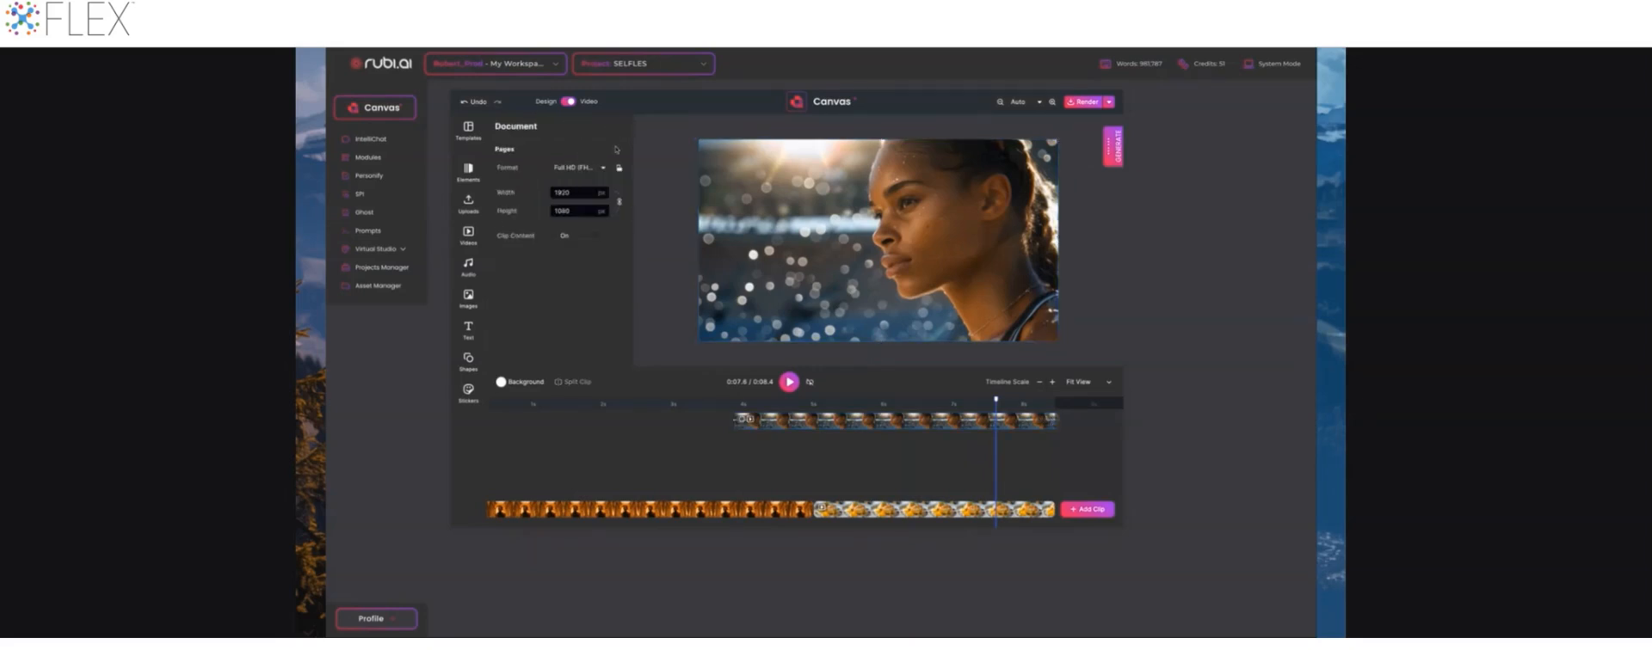
click(799, 421)
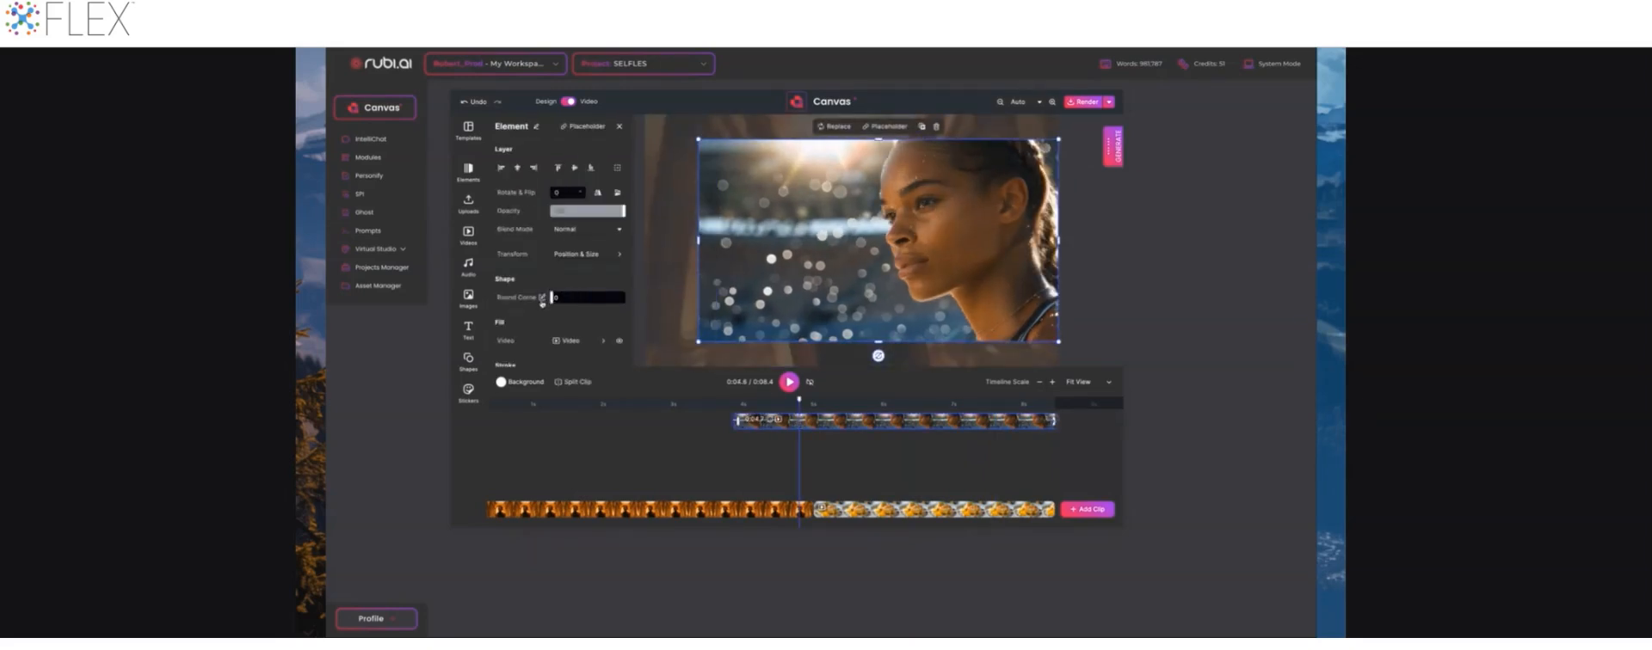
scroll(542, 300, down, 3)
click(597, 306)
scroll(560, 274, right, 1)
click(596, 274)
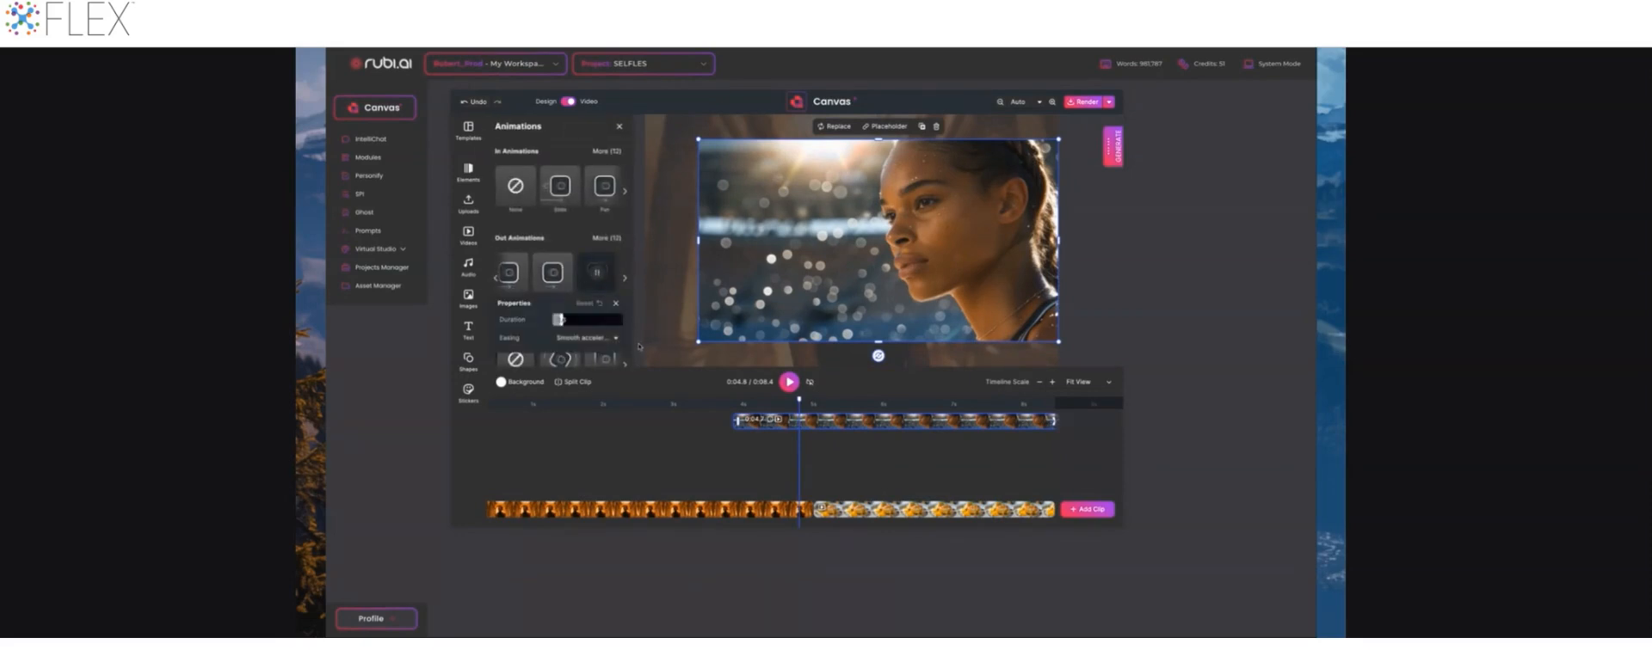
drag(584, 325, 582, 325)
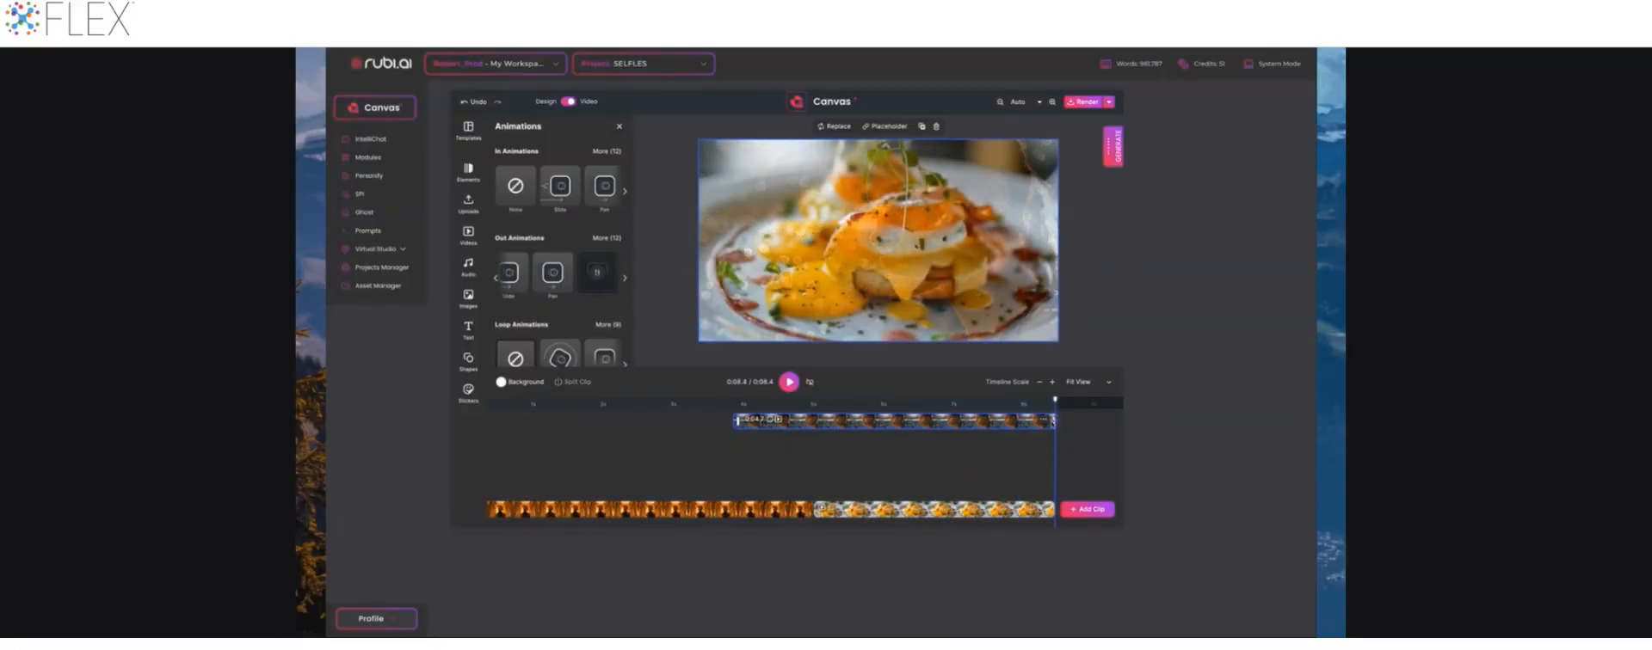
Shorten the athlete clip to end at about 6.5 seconds and play its fade into the poached-egg clip.
drag(1056, 420, 919, 421)
drag(1050, 401, 713, 401)
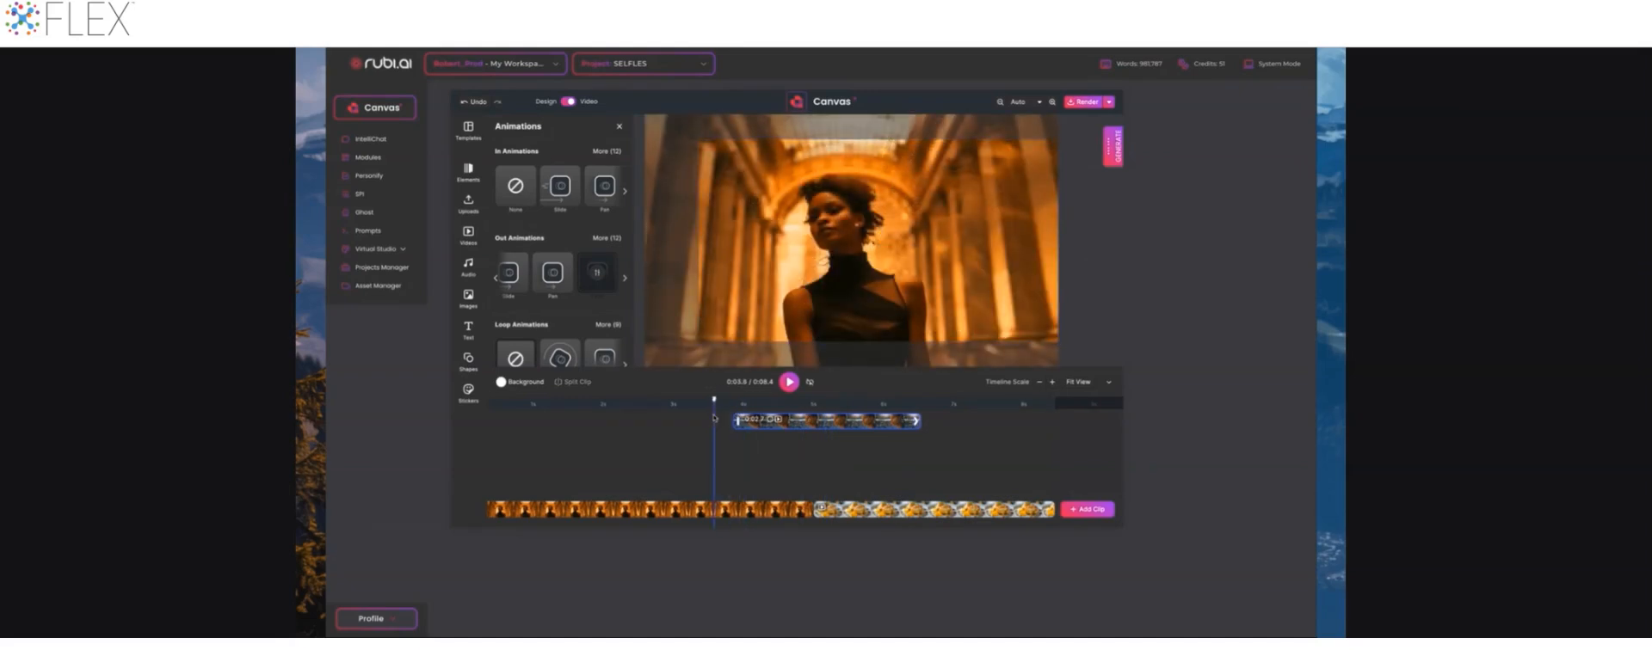
key(space)
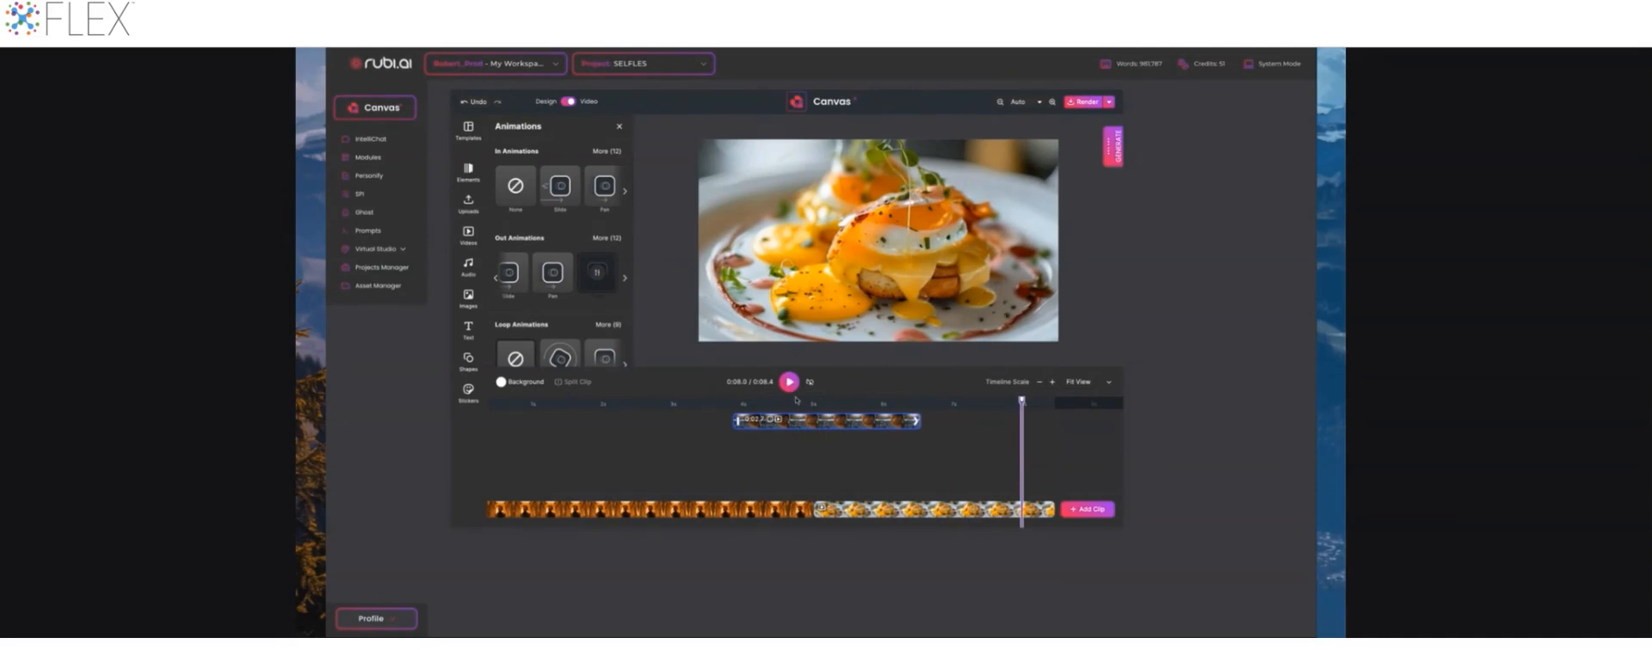
drag(727, 405, 668, 403)
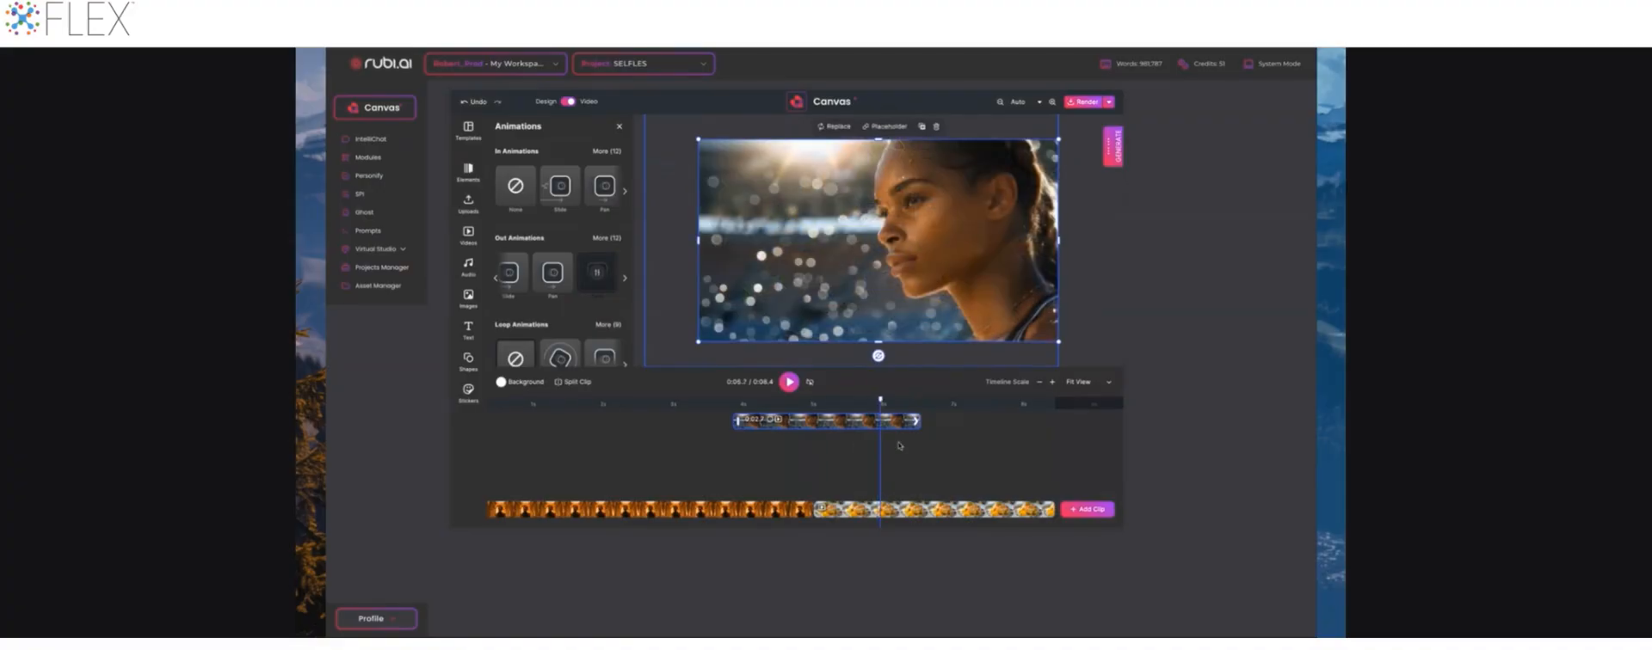
drag(1046, 456, 1029, 455)
Give the poached-egg clip a Pan out animation towards the right and increase its distance.
click(993, 517)
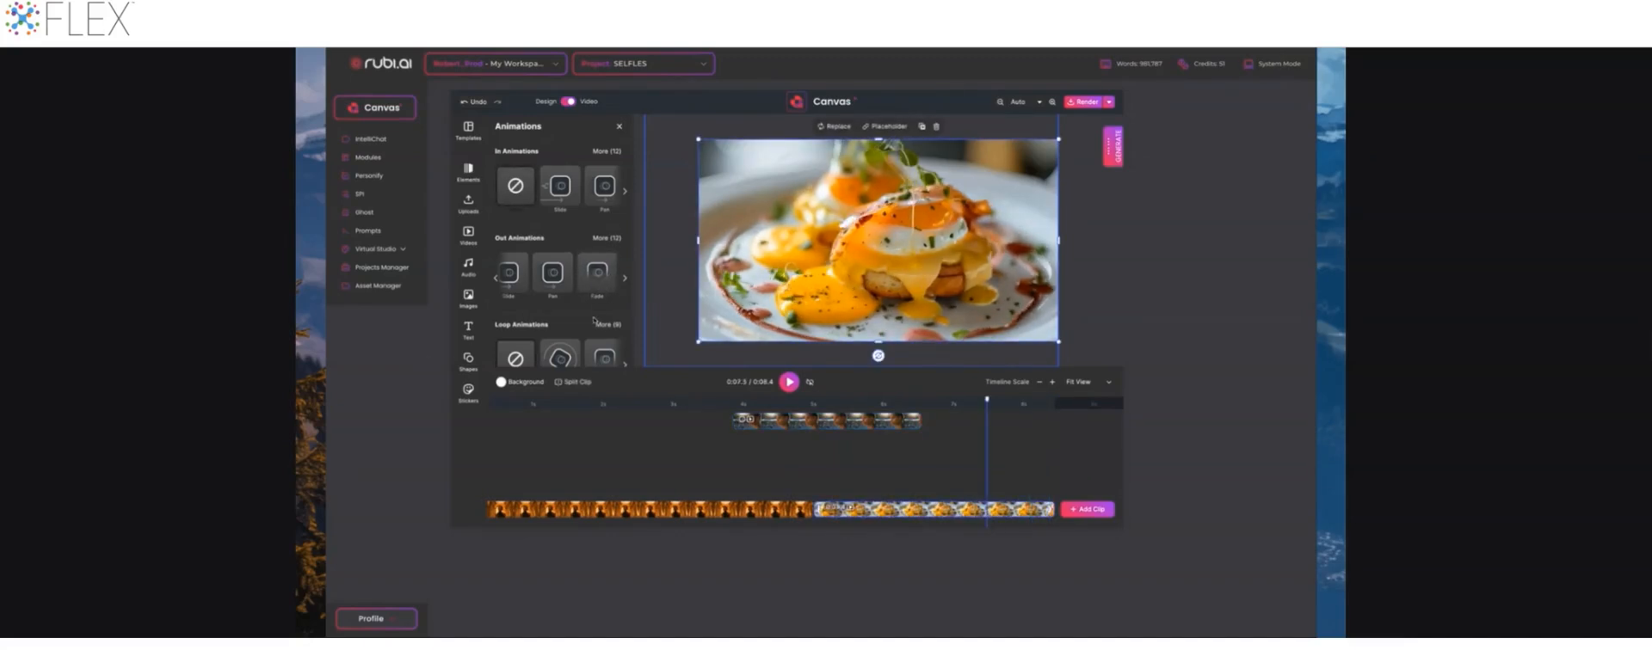
scroll(585, 275, down, 1)
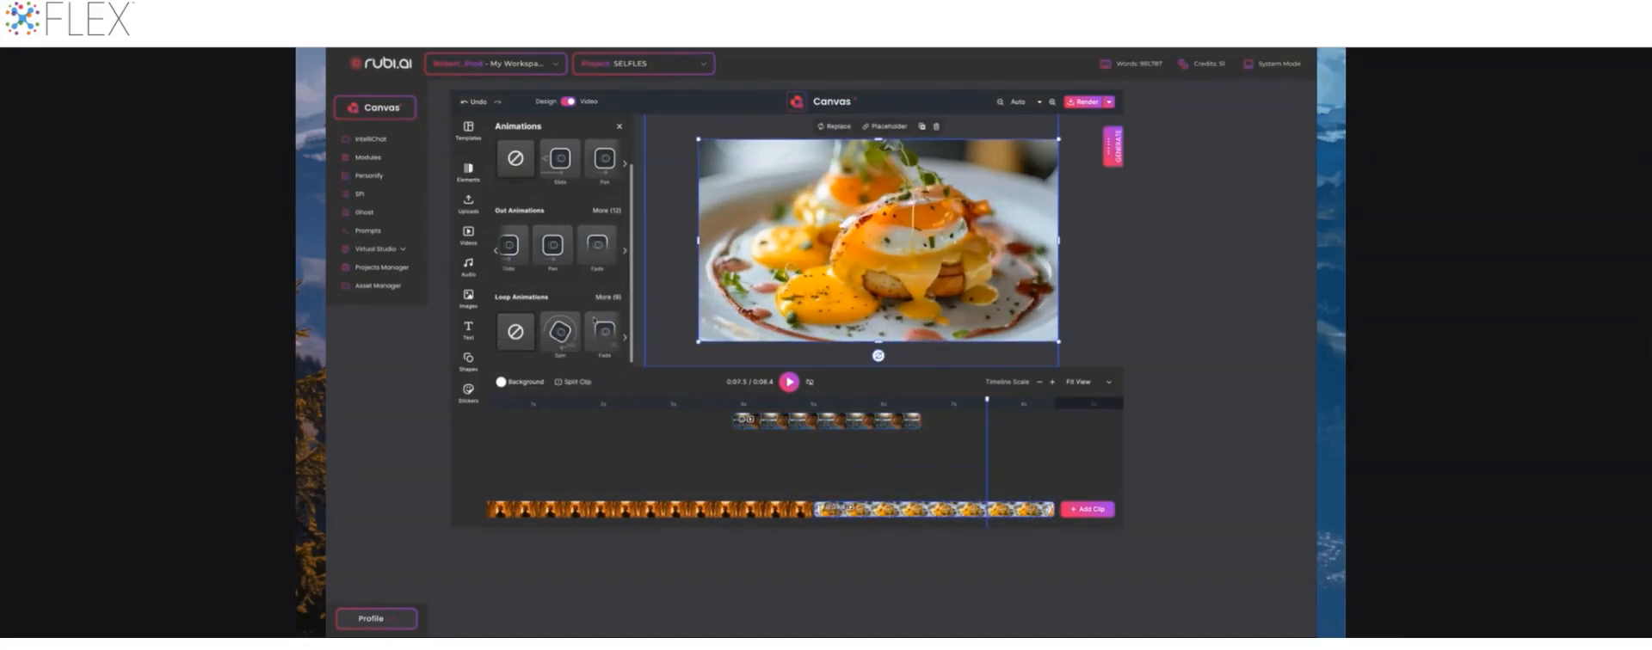
click(553, 243)
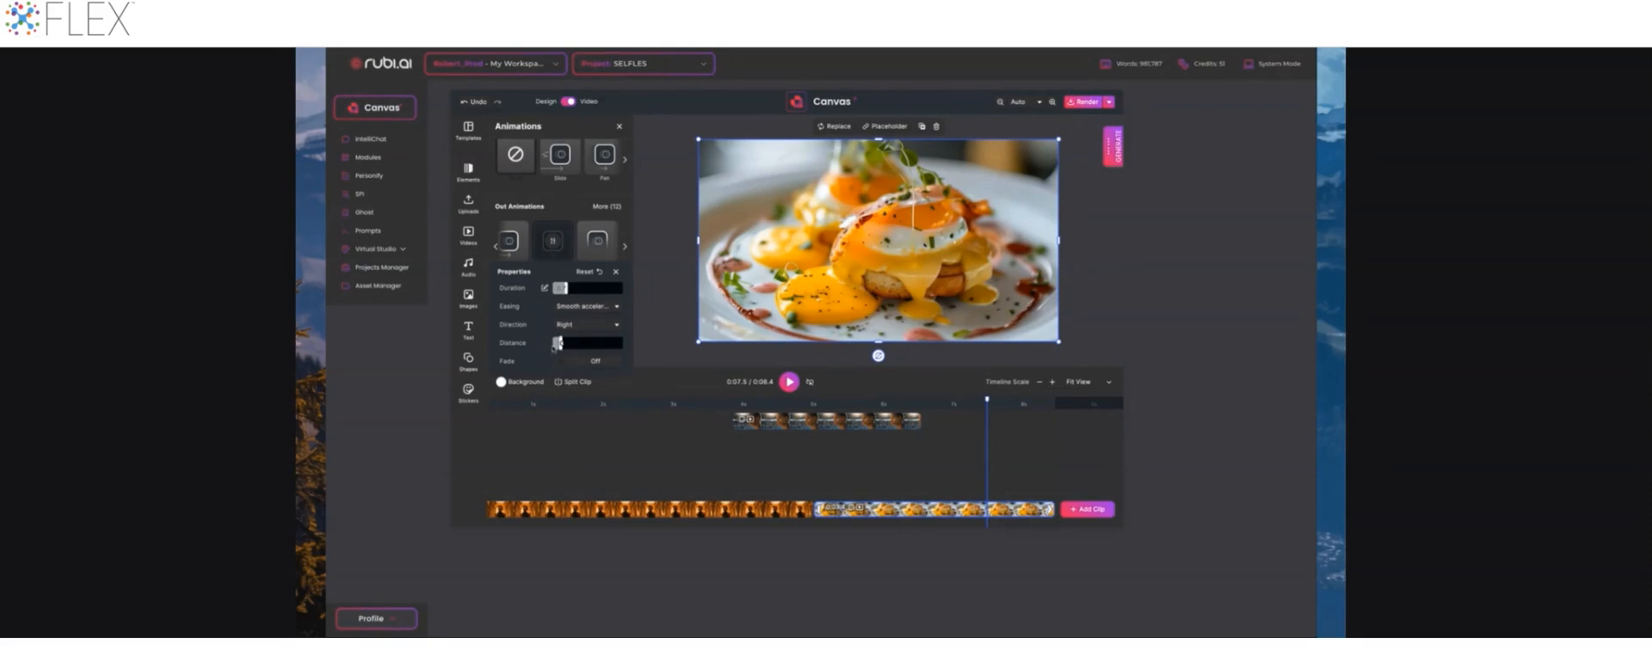
click(588, 329)
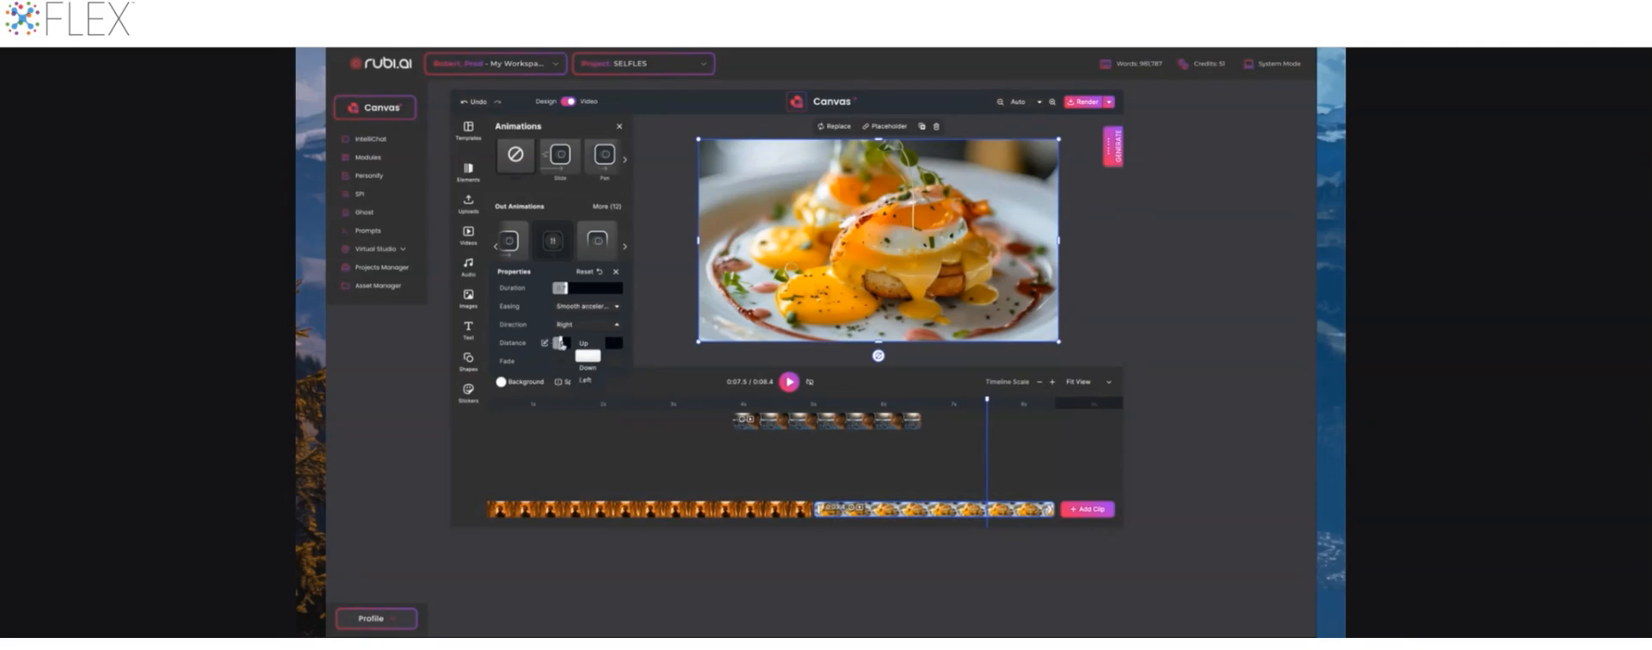
click(562, 345)
click(568, 345)
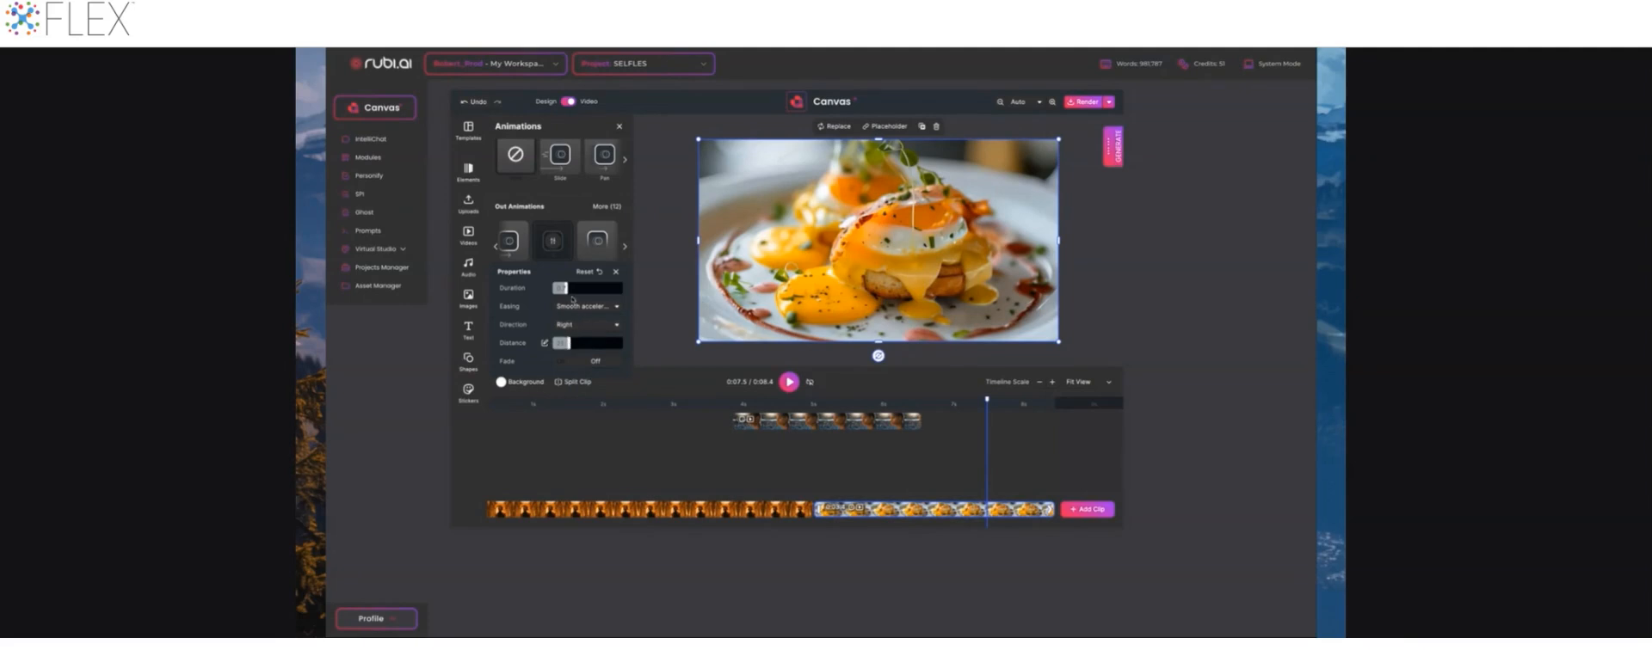
Set the pan-out animation's easing to Smooth natural and play the clip's ending.
click(588, 307)
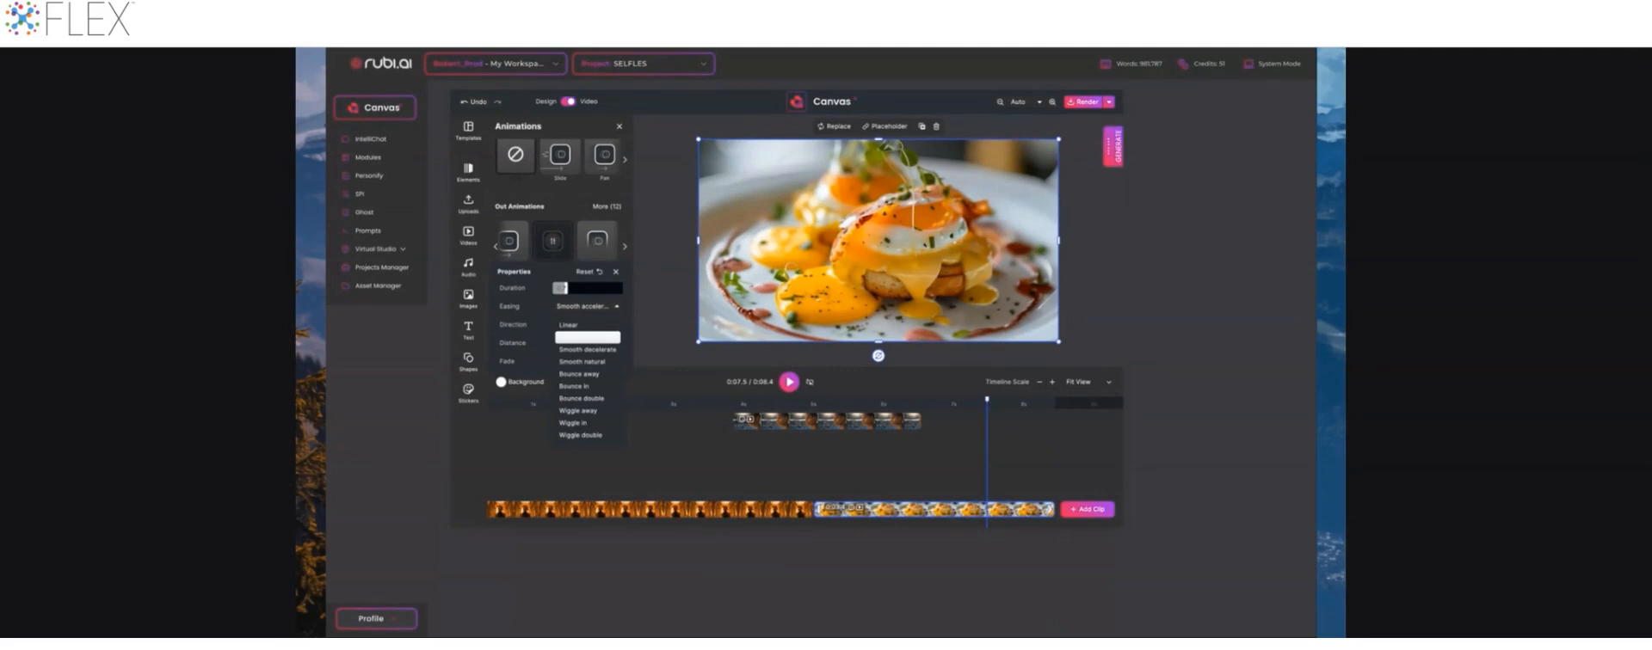
click(588, 361)
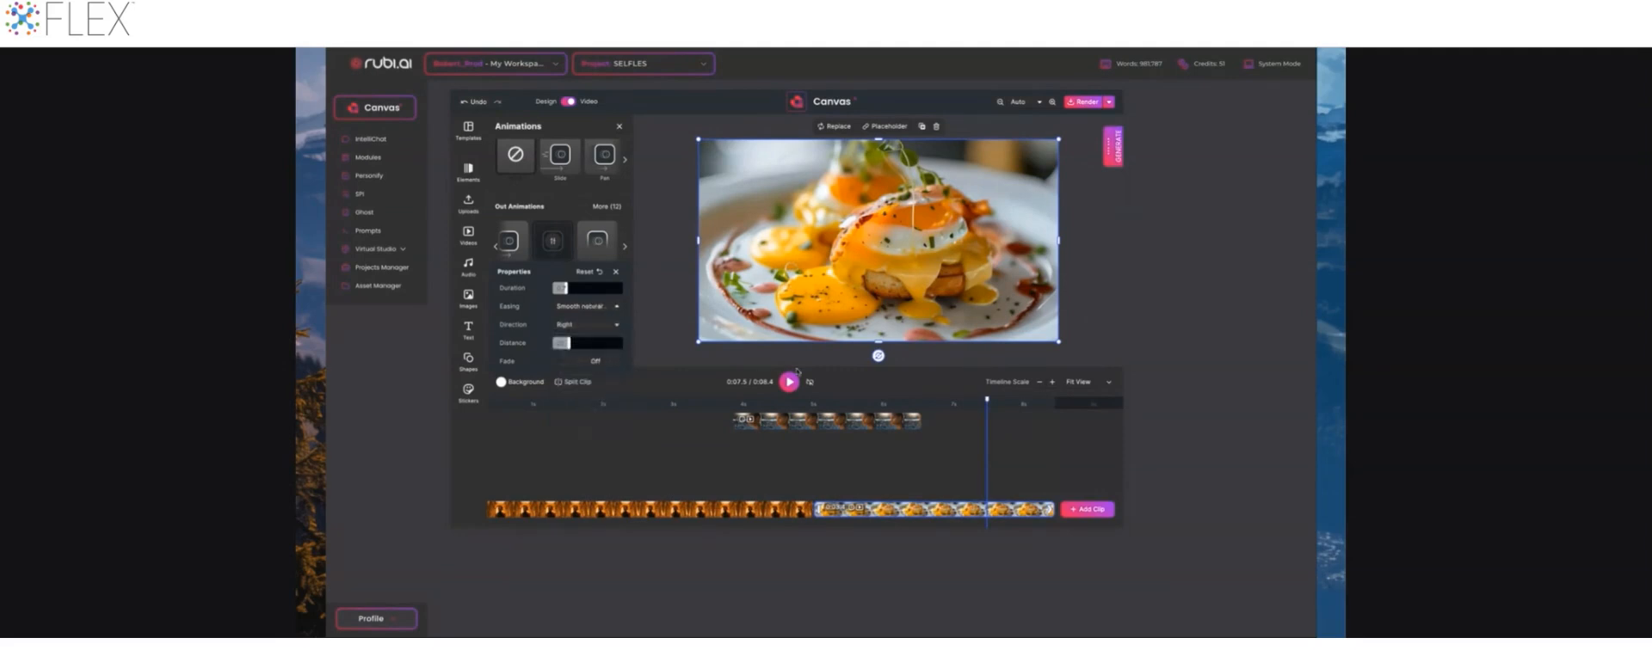
click(587, 306)
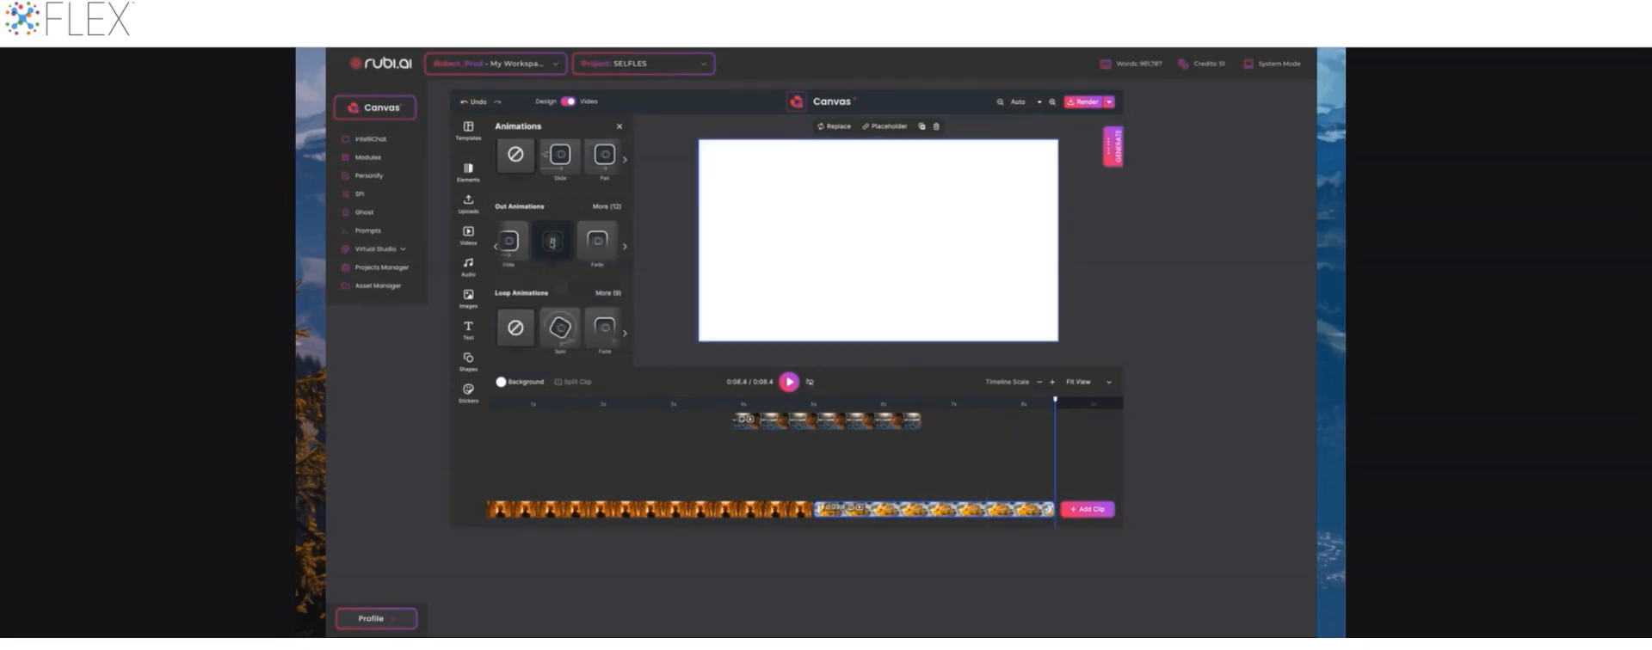
Lengthen the duration of the poached-egg clip's Pan out animation and play its ending.
click(552, 242)
mouse_move(570, 289)
mouse_down()
mouse_move(608, 289)
mouse_move(586, 289)
mouse_up()
drag(1057, 405, 943, 404)
key(space)
Add the aerial beach picture from the stock images over the woman clip, starting at about 1 s.
drag(1055, 401, 660, 396)
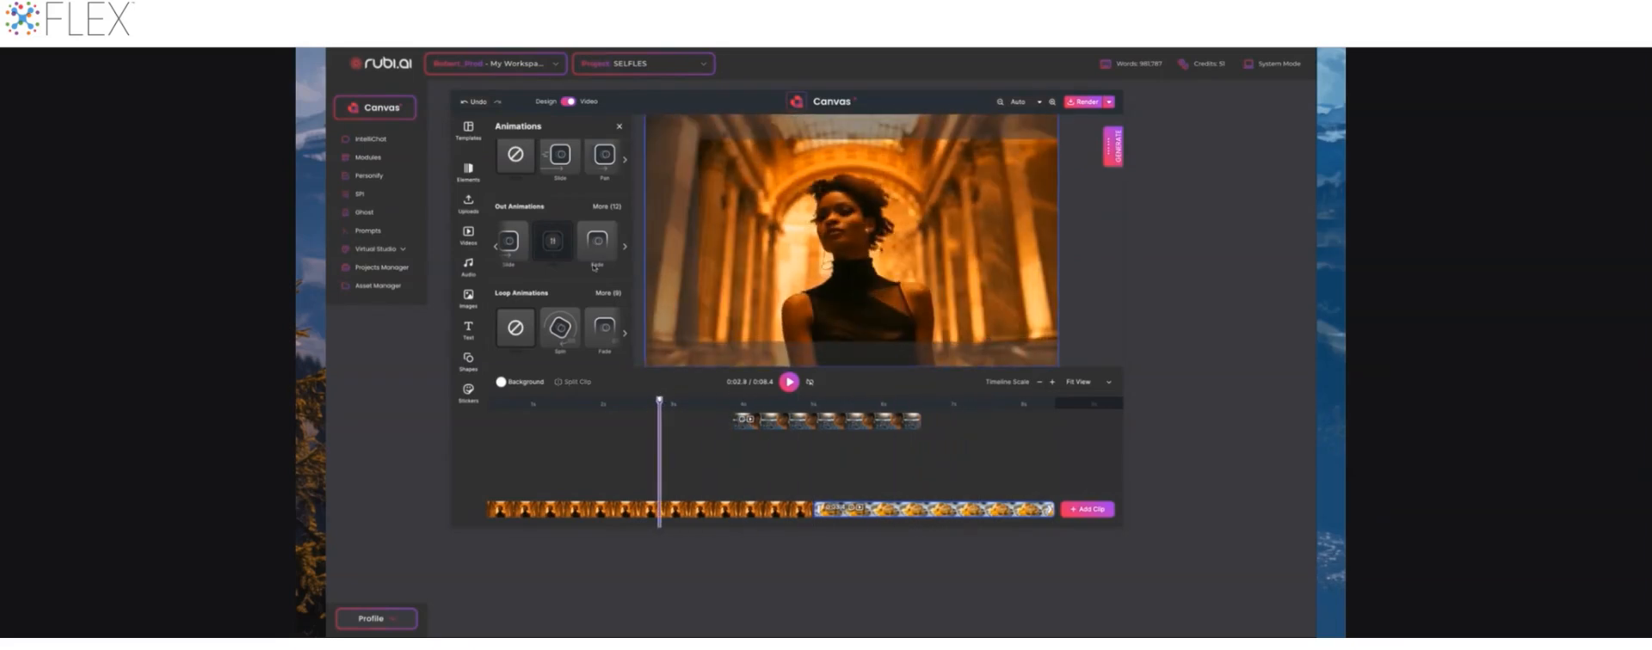
click(619, 127)
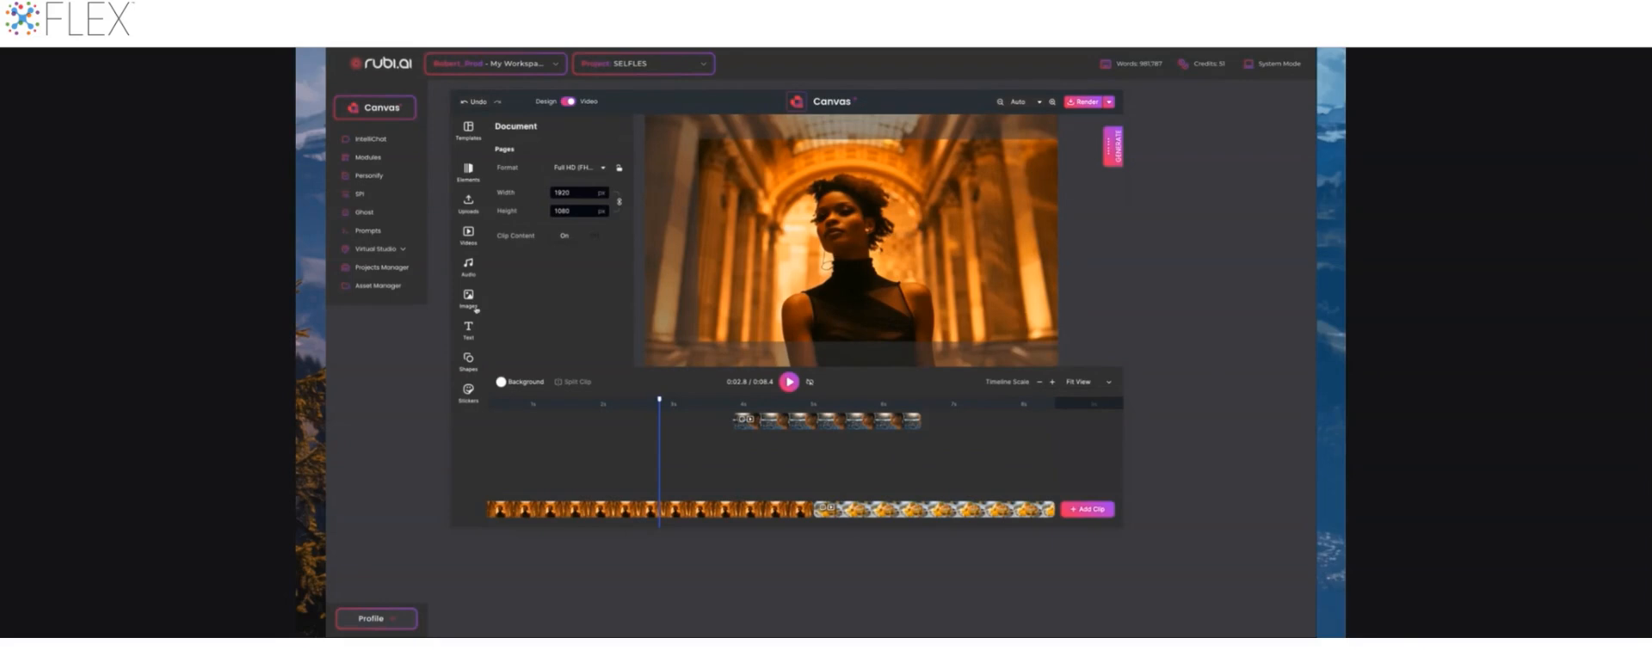
click(468, 295)
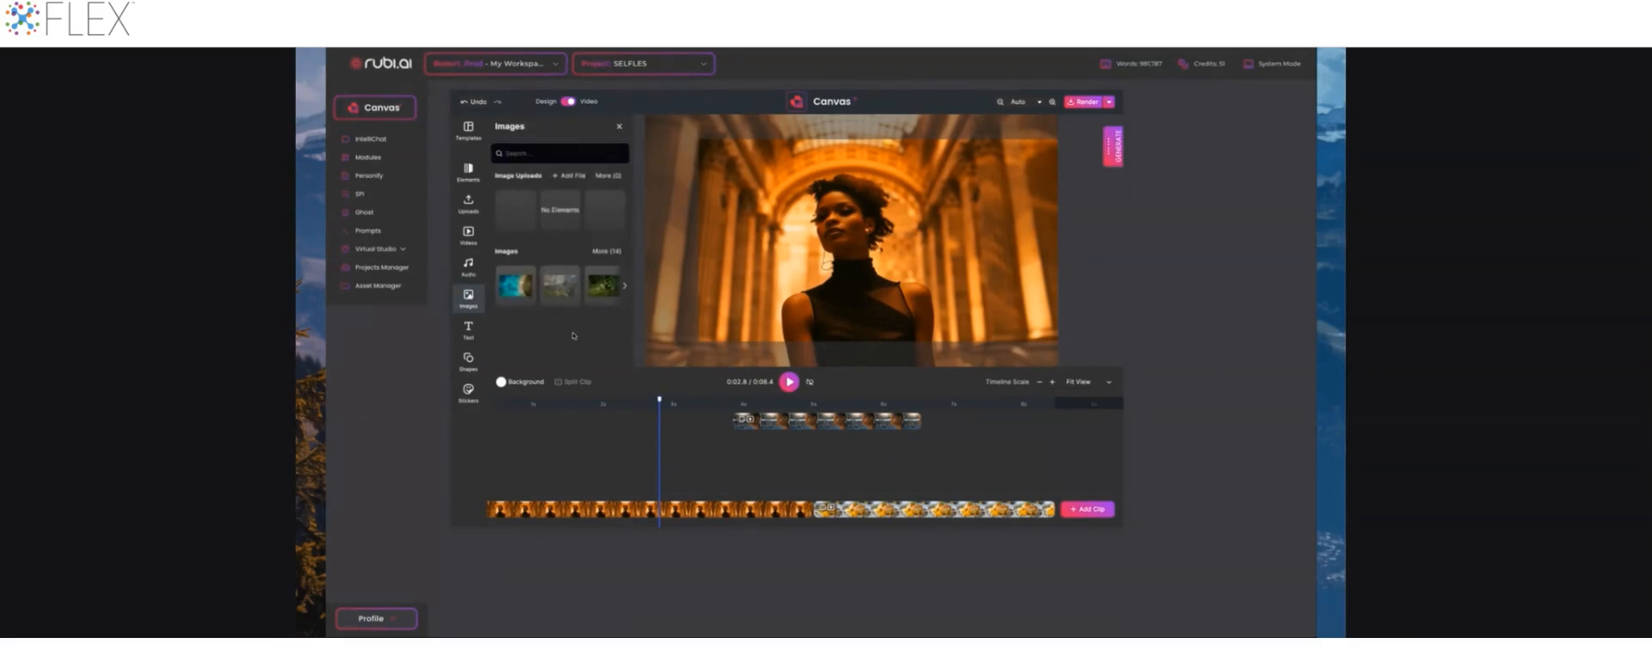
click(501, 285)
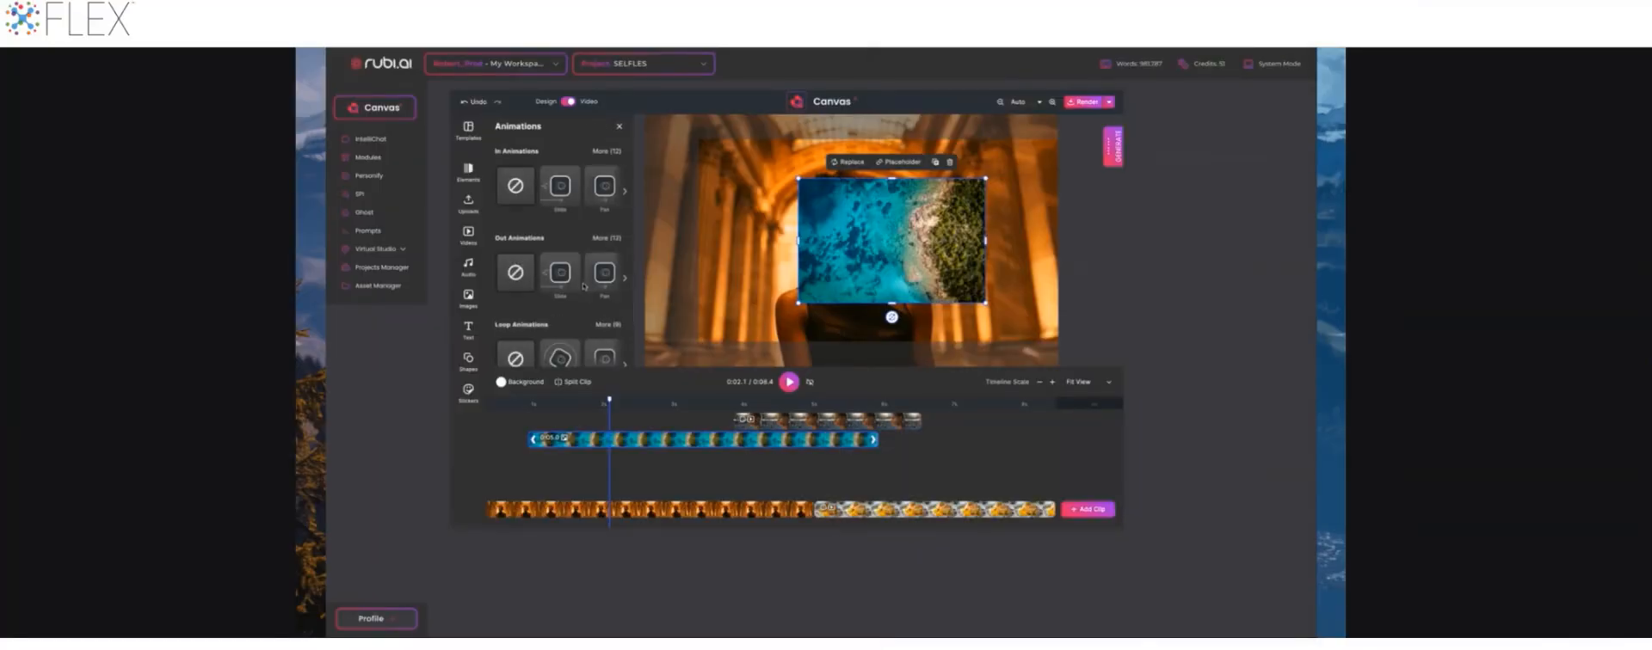
Apply Slide out and Slide in animations to the beach image and slightly lengthen the slide-in duration.
click(562, 274)
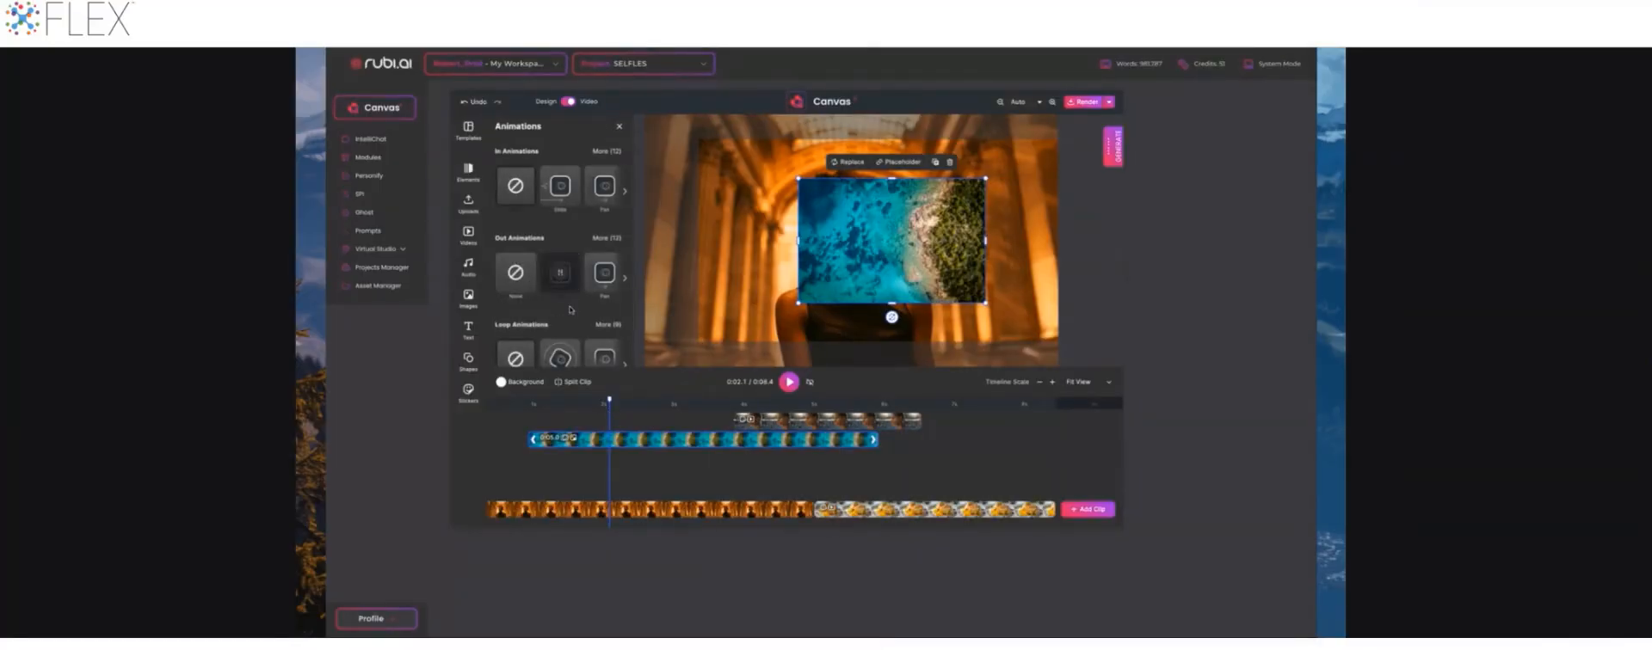
click(560, 185)
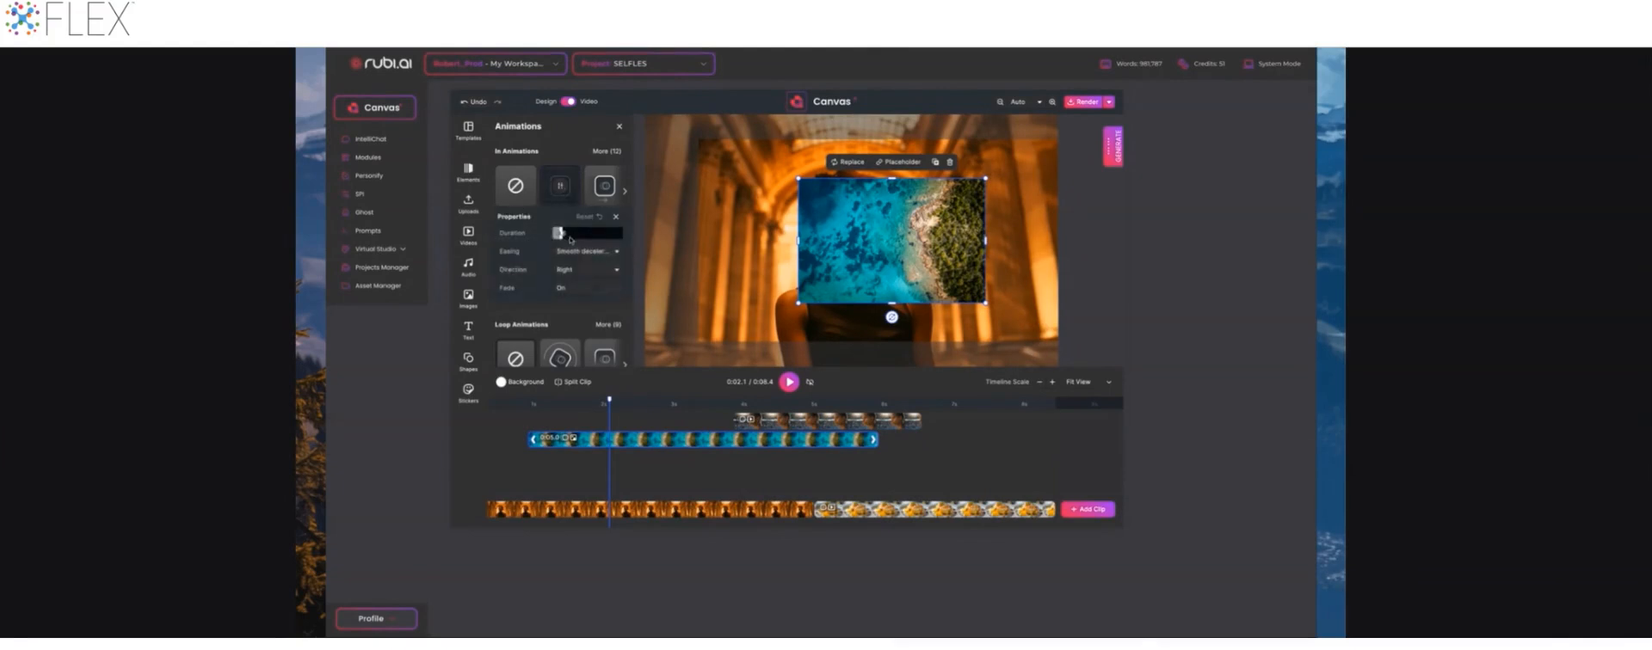
drag(561, 233, 565, 233)
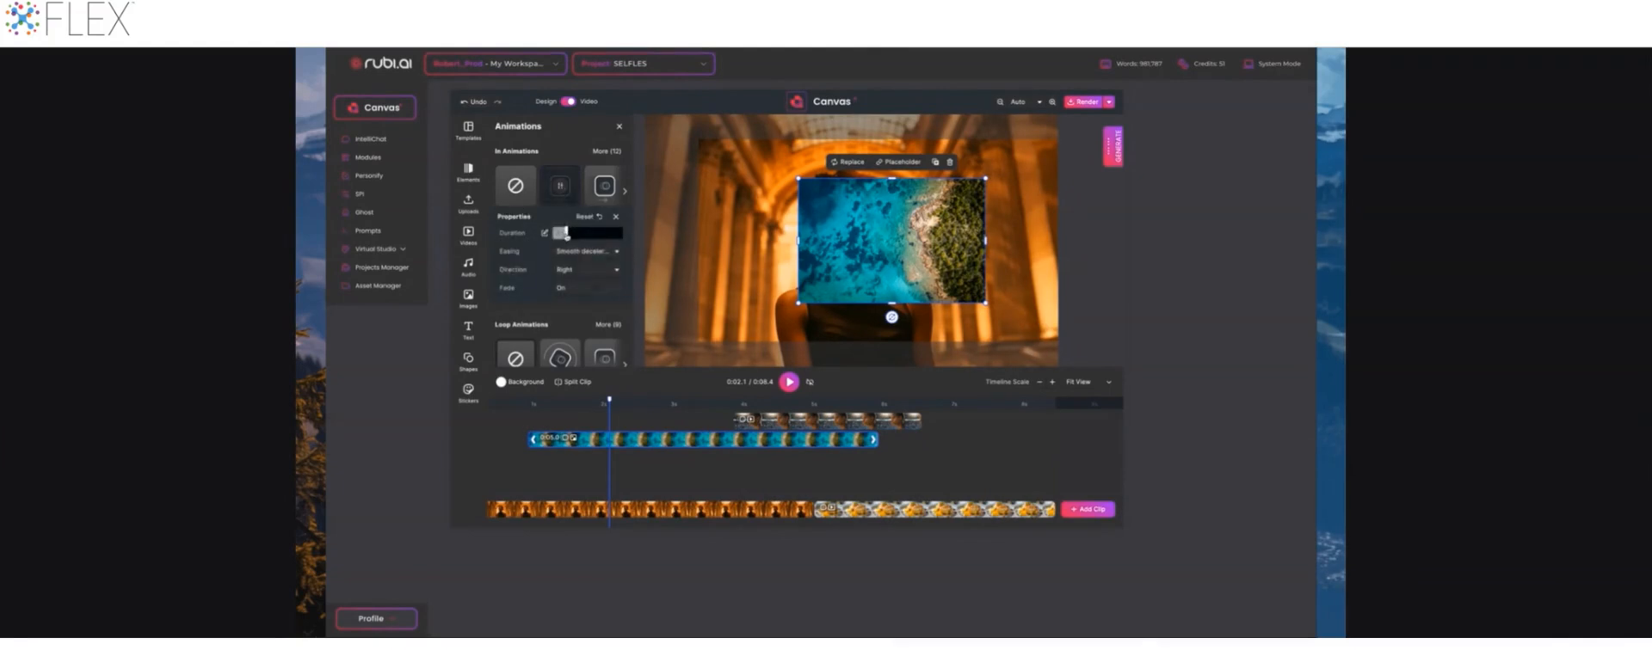
Try the Left direction for the beach image's slide-in, scrub through it and restore the Right direction.
click(589, 270)
click(585, 327)
mouse_move(557, 408)
mouse_down()
mouse_move(520, 400)
mouse_move(567, 404)
mouse_up()
click(574, 200)
click(581, 270)
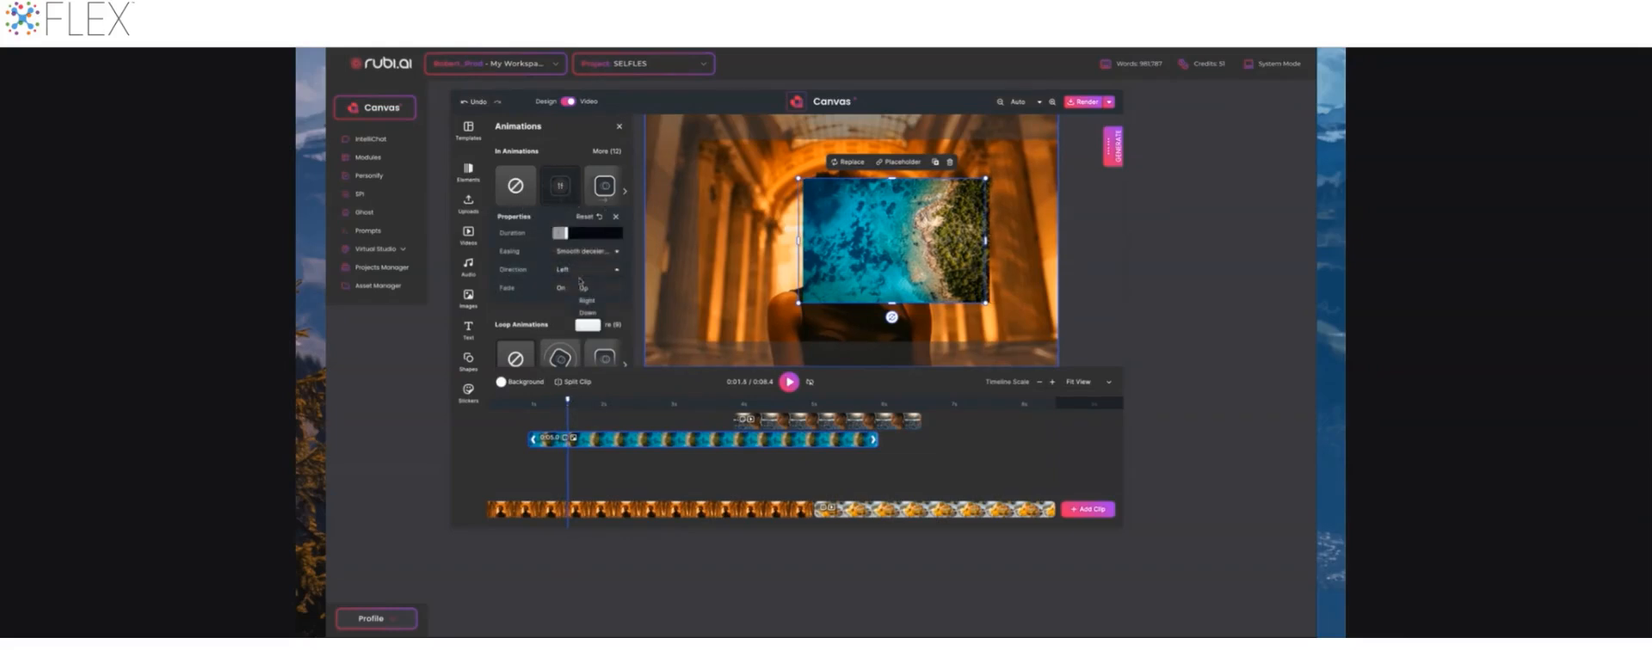
click(585, 313)
Move the beach image into the frame's lower-right corner, scale it down and play its entrance.
drag(510, 400, 601, 411)
drag(914, 247, 983, 279)
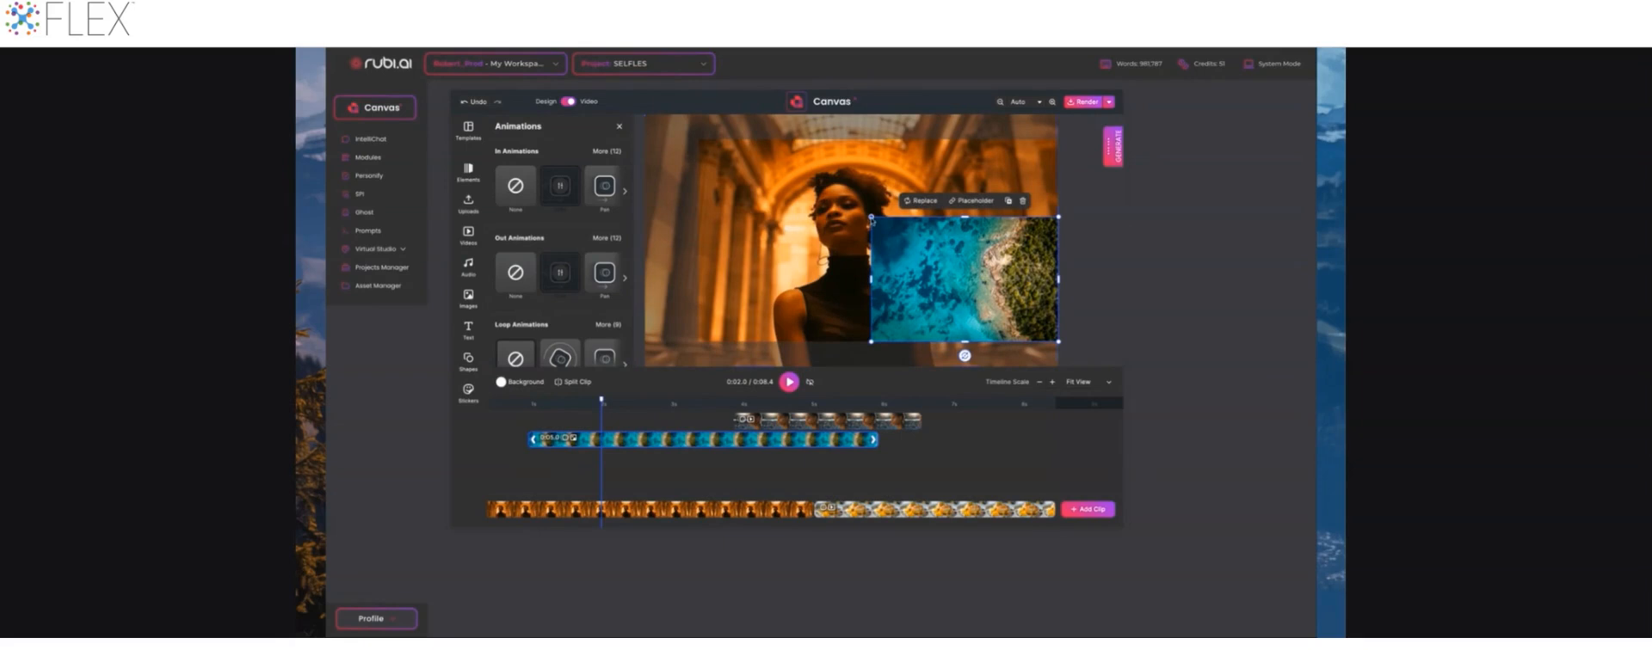
drag(870, 218, 950, 263)
drag(601, 400, 522, 402)
key(space)
Paste two copies of the woman clip onto overlay tracks and shift them to start at about 1 s.
click(624, 441)
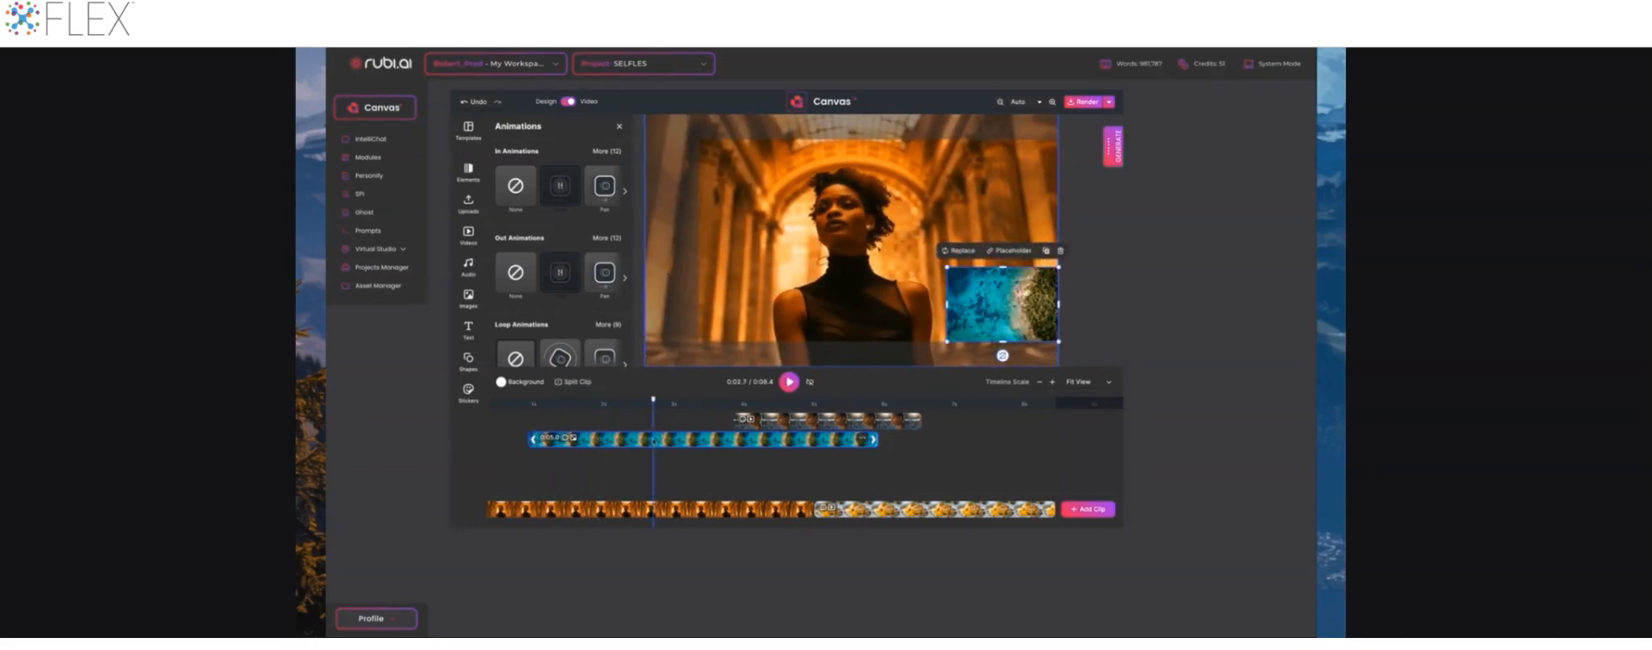
click(654, 441)
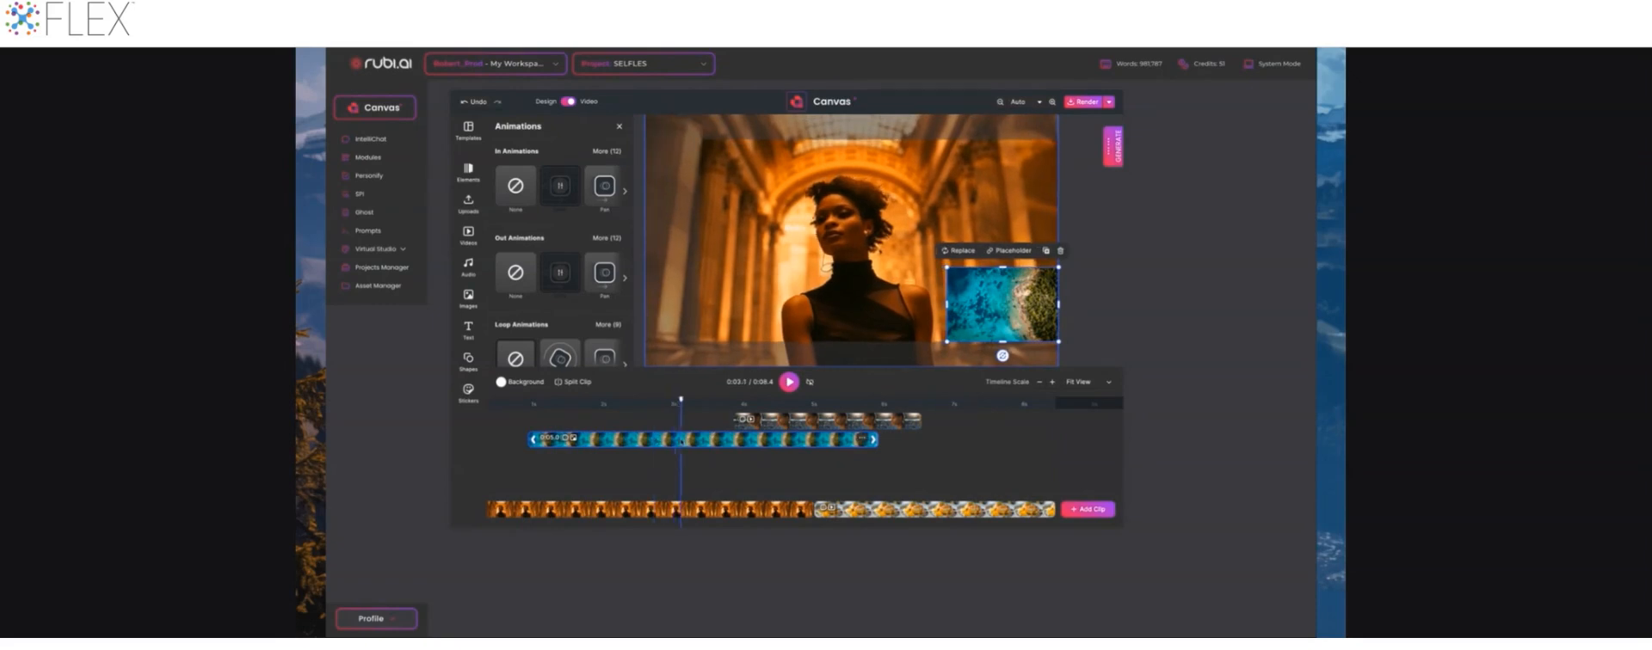
click(603, 441)
key(ctrl+v)
key(ctrl+v)
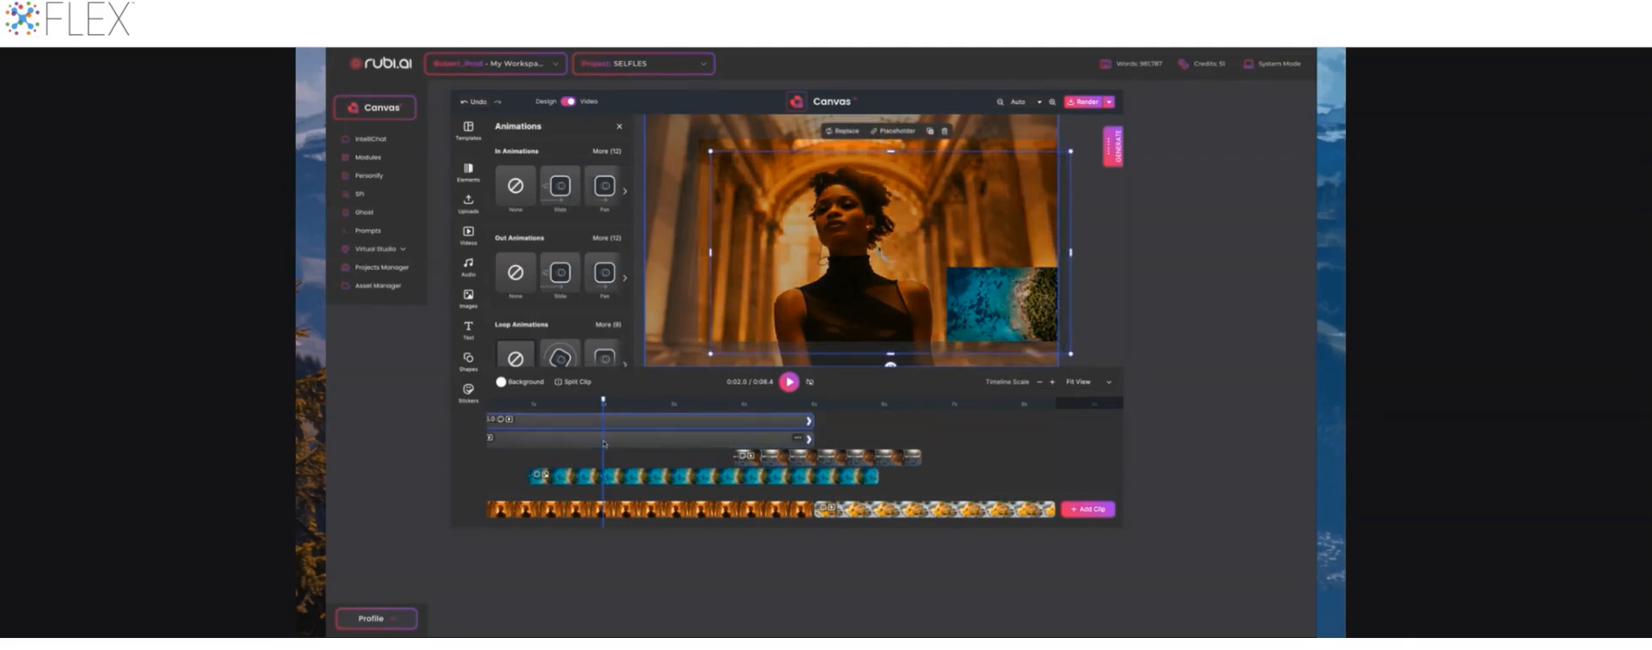
drag(563, 444, 635, 422)
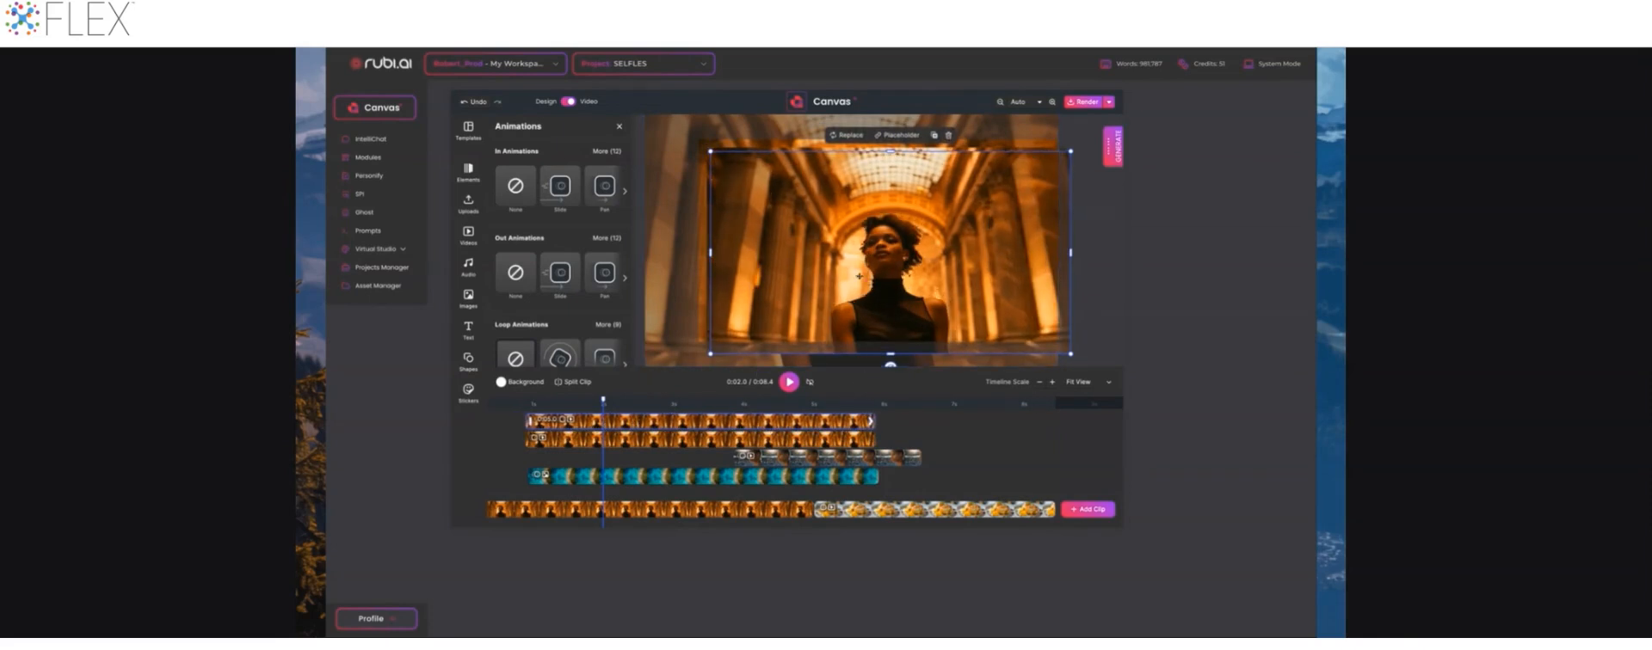
Scale down both woman copies, stack them above the beach image and stagger their starts to about 1.4 s and 2 s.
drag(711, 151, 942, 274)
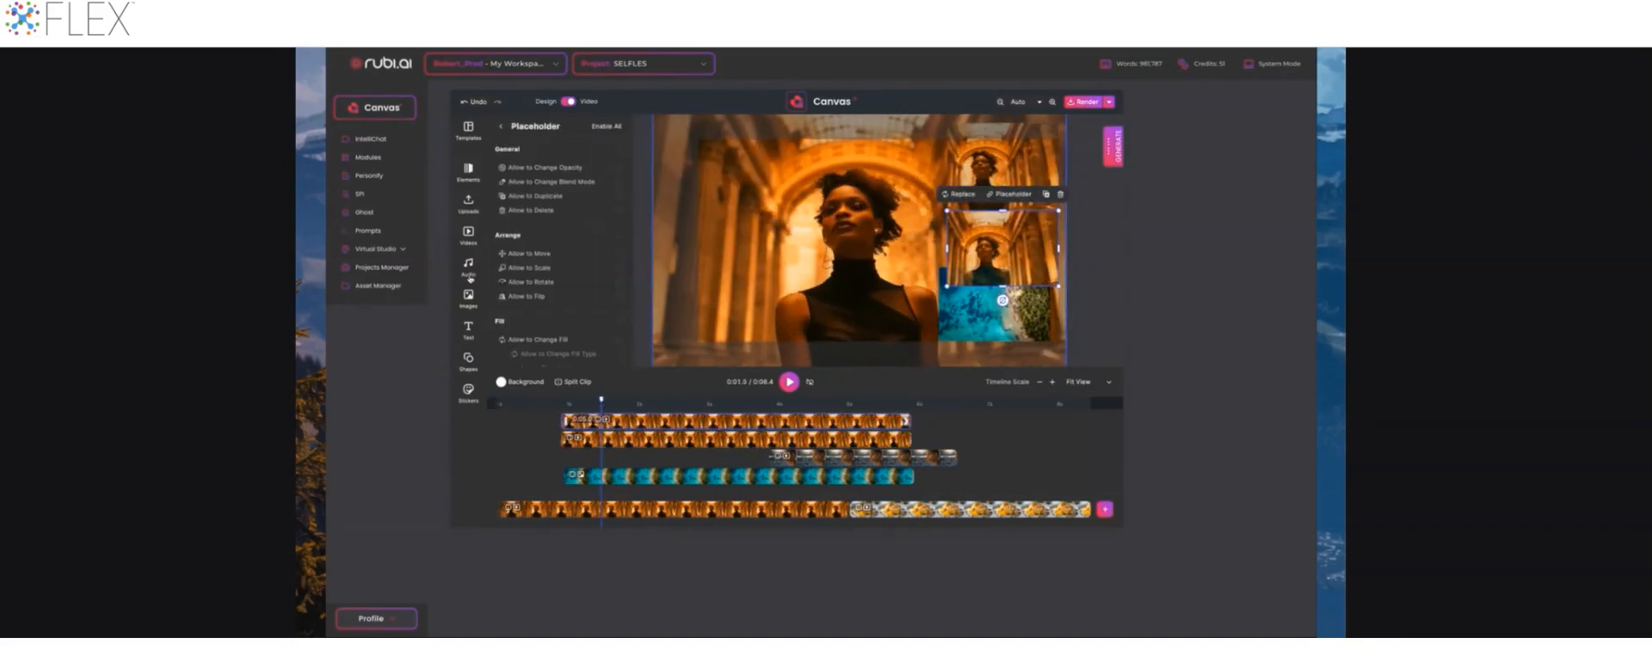
drag(626, 441, 696, 423)
click(652, 438)
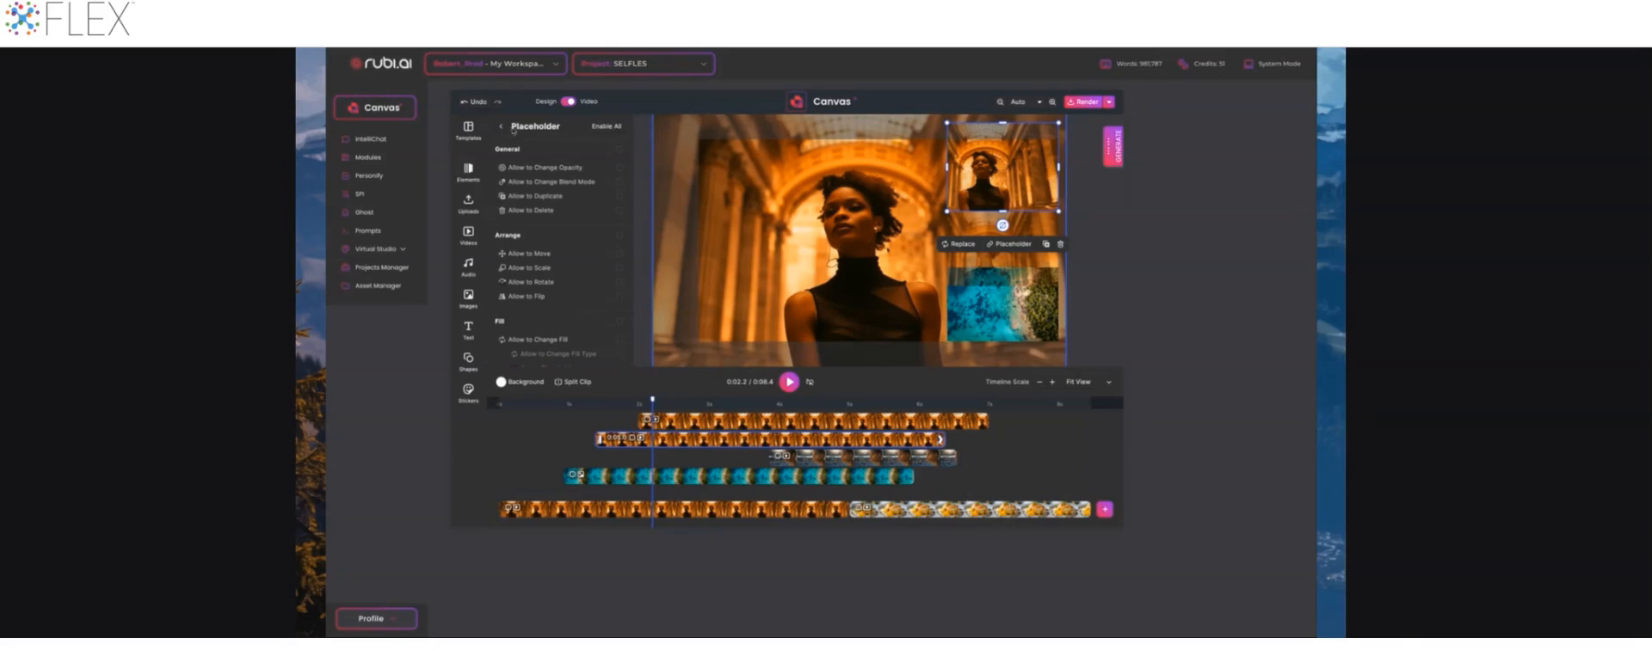
Apply a Slide in animation to the upper woman overlay, lengthen its duration and check the movement.
click(514, 129)
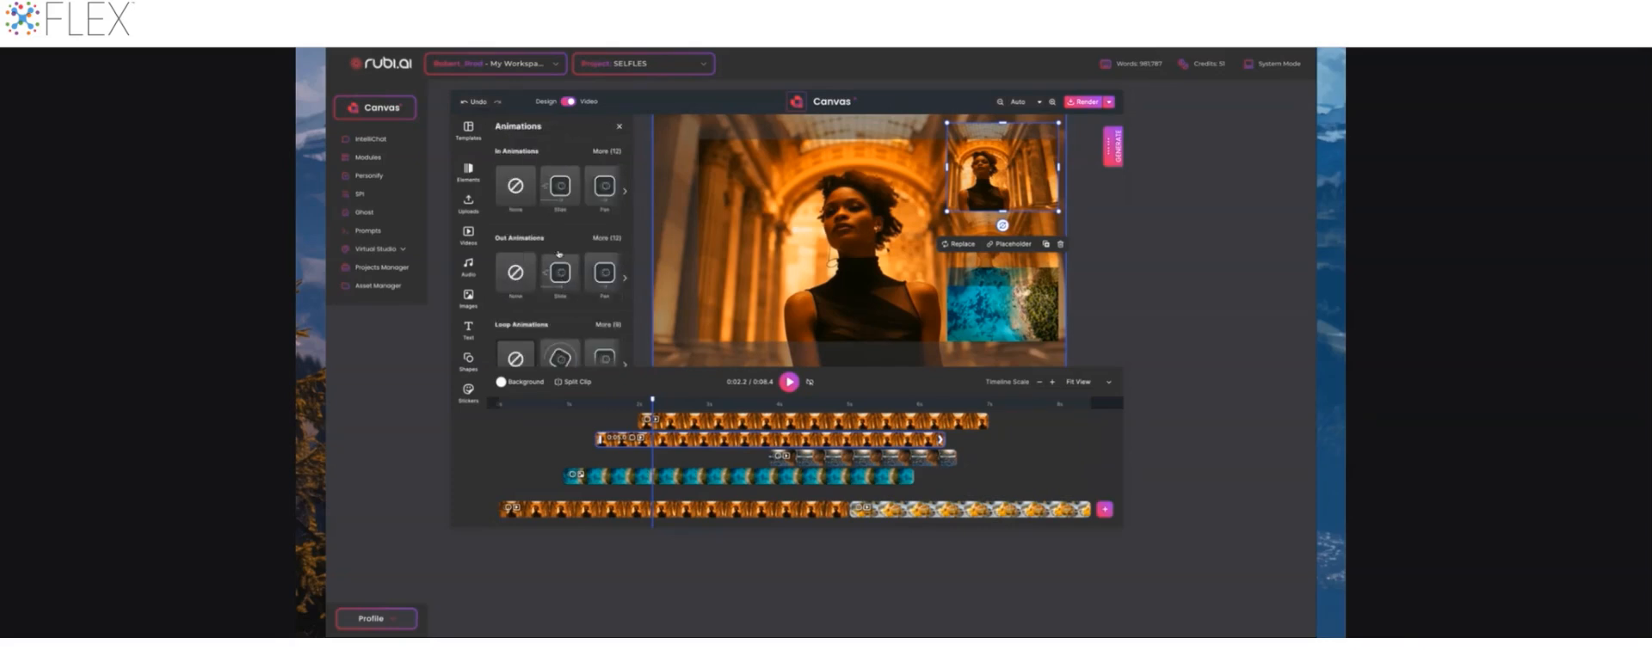
click(571, 194)
drag(557, 233, 578, 240)
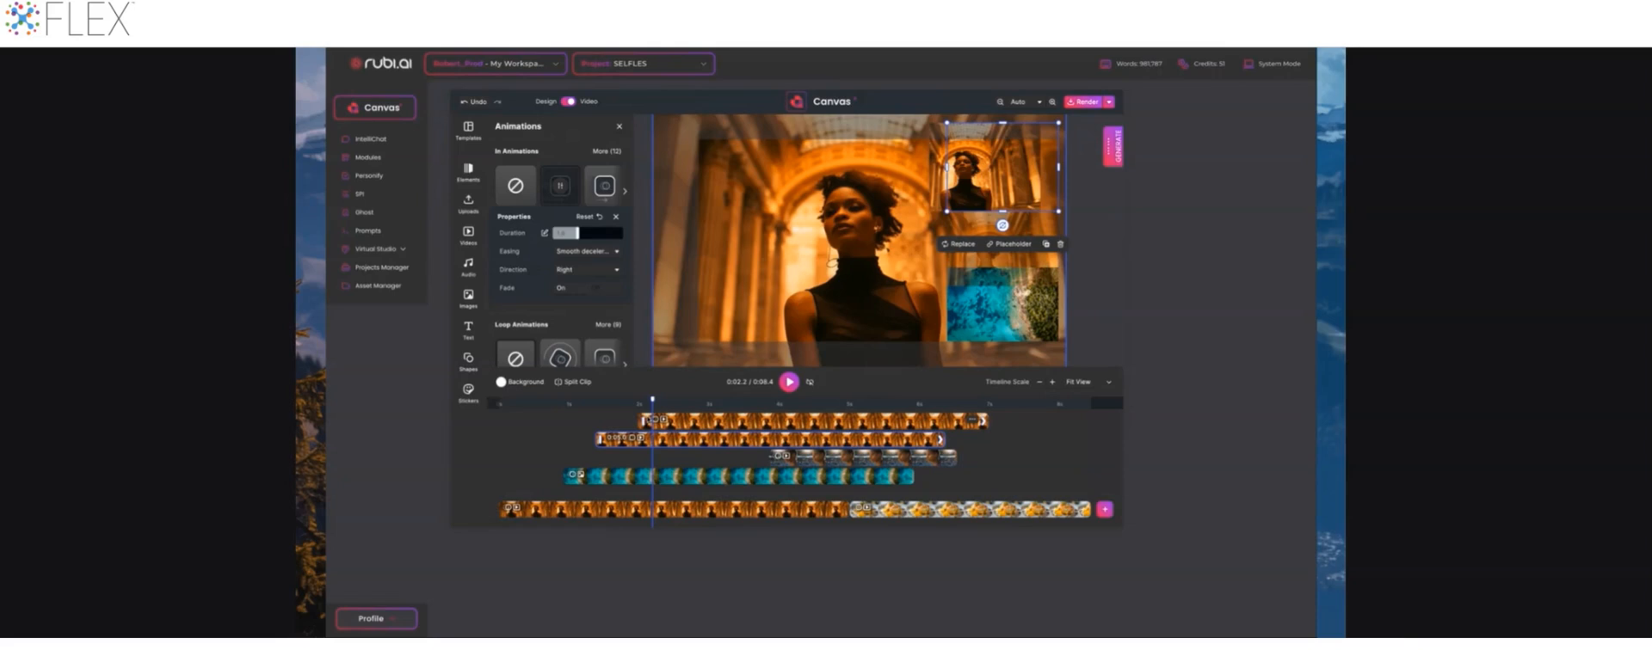
click(632, 404)
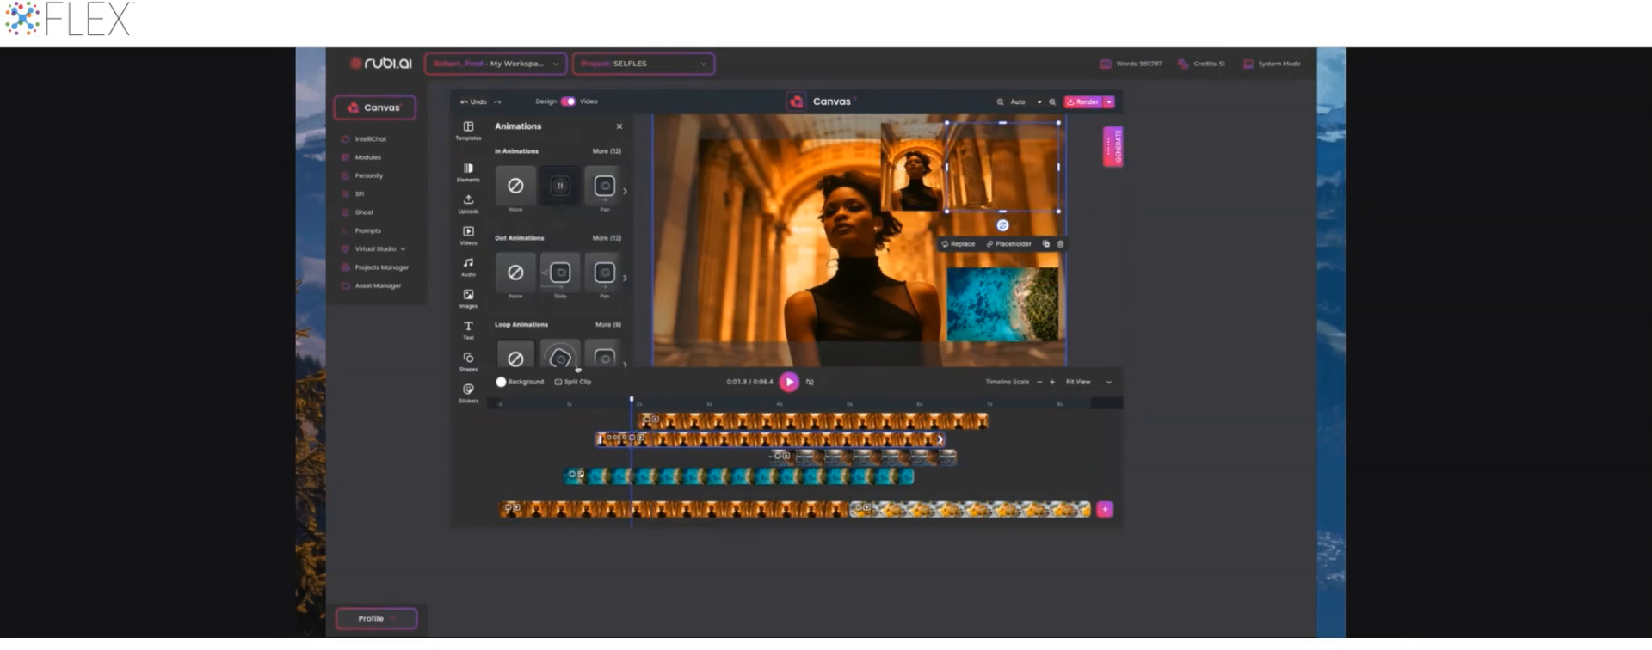
click(561, 189)
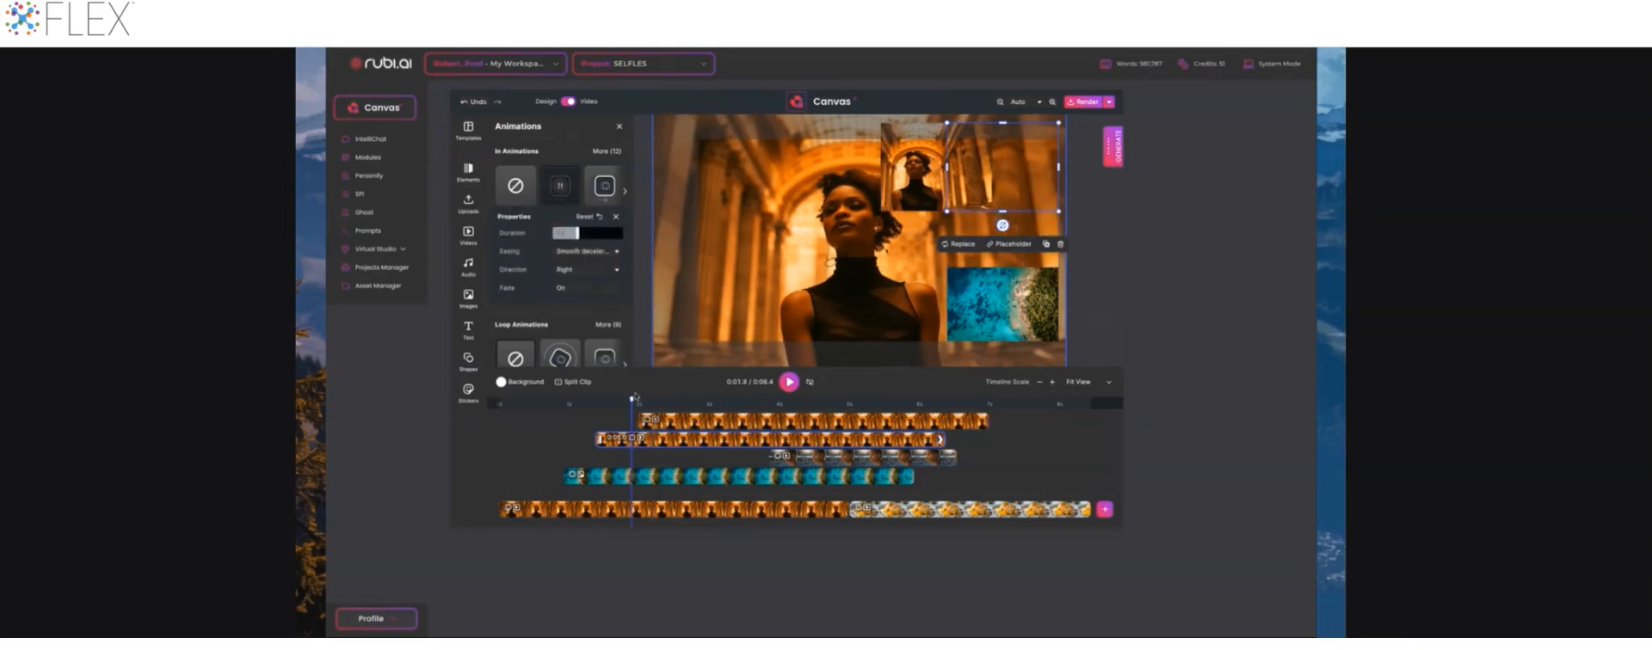
Apply a Slide in animation with a longer duration to the middle woman overlay and play the overlay entrances.
click(684, 422)
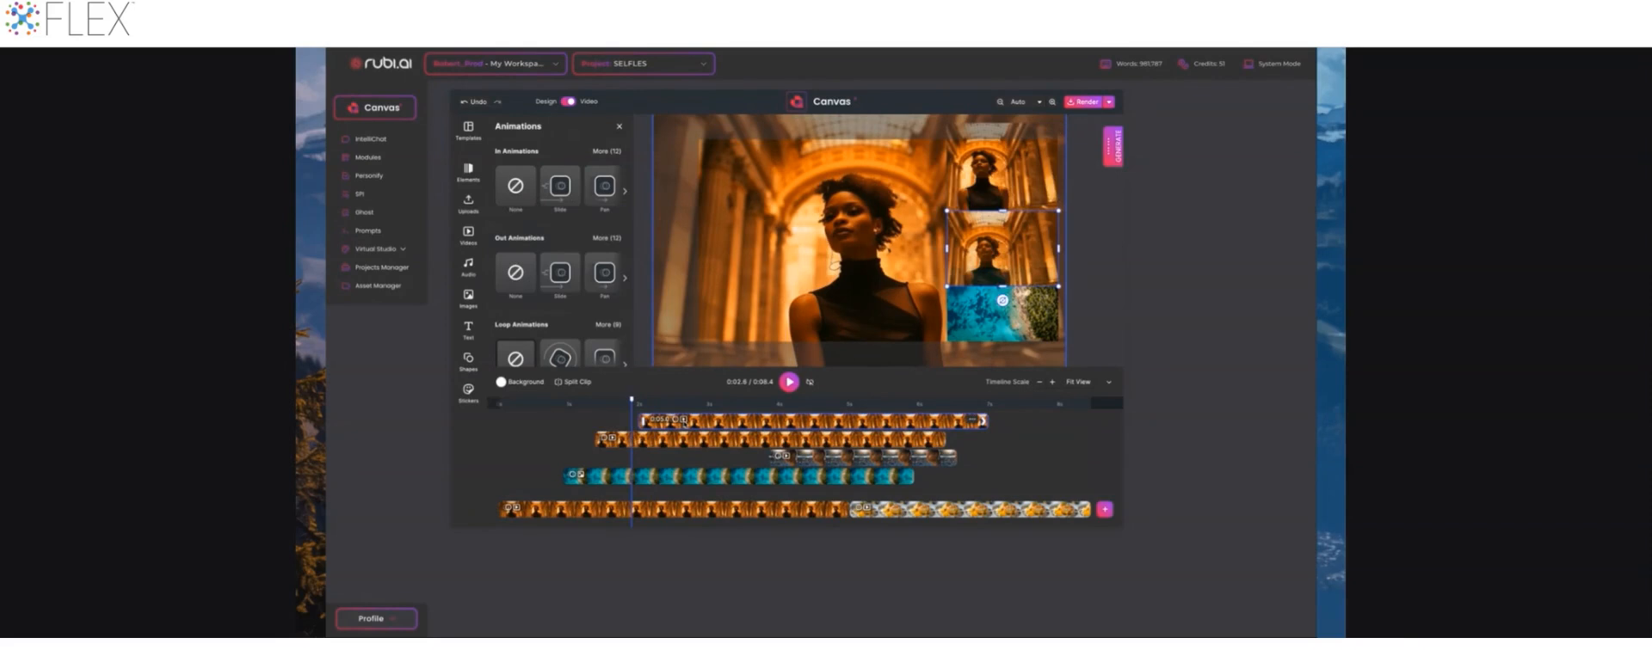
click(561, 196)
drag(558, 232, 577, 235)
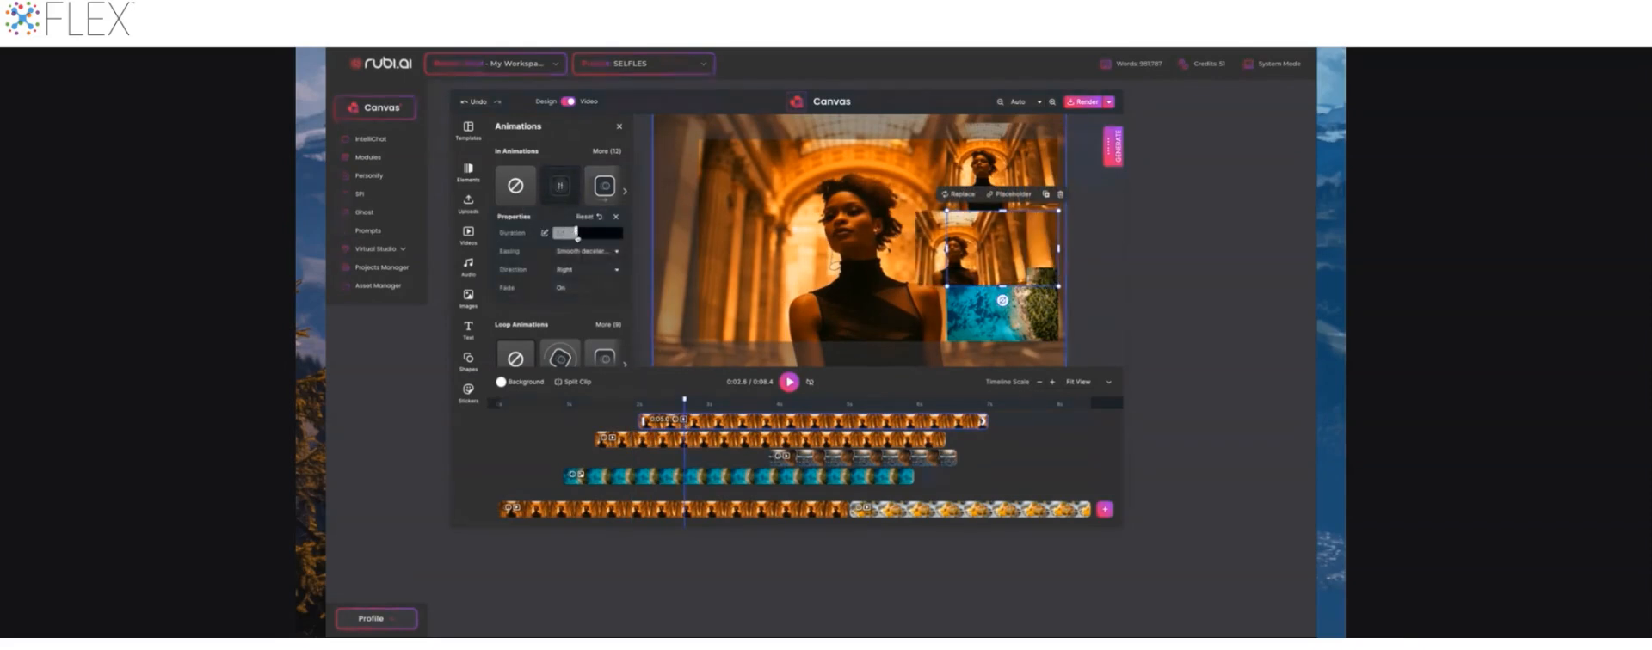
drag(685, 399, 560, 402)
key(space)
key(space)
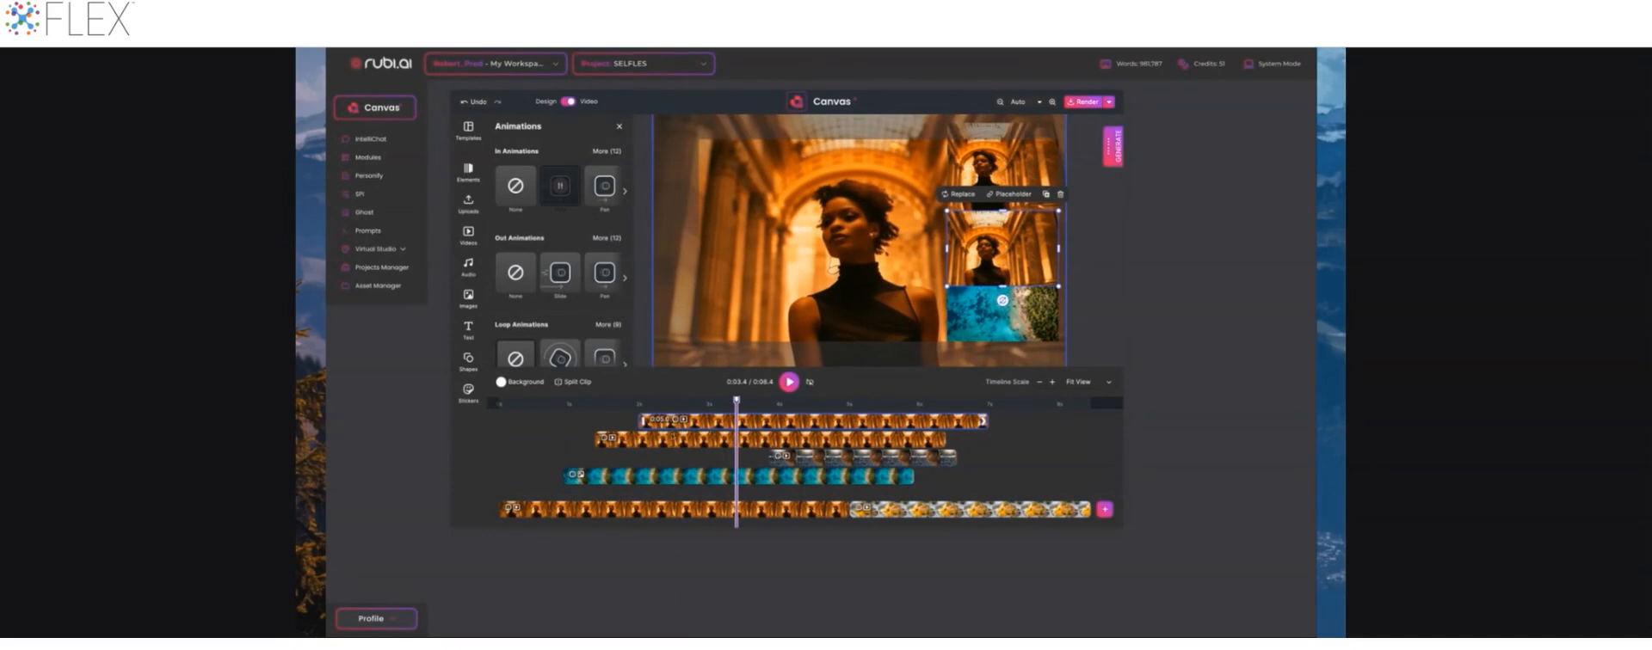
Retime the middle overlay to start at about 1.5 s and the upper one at about 1.8 s, and play the sequence.
drag(679, 423, 641, 451)
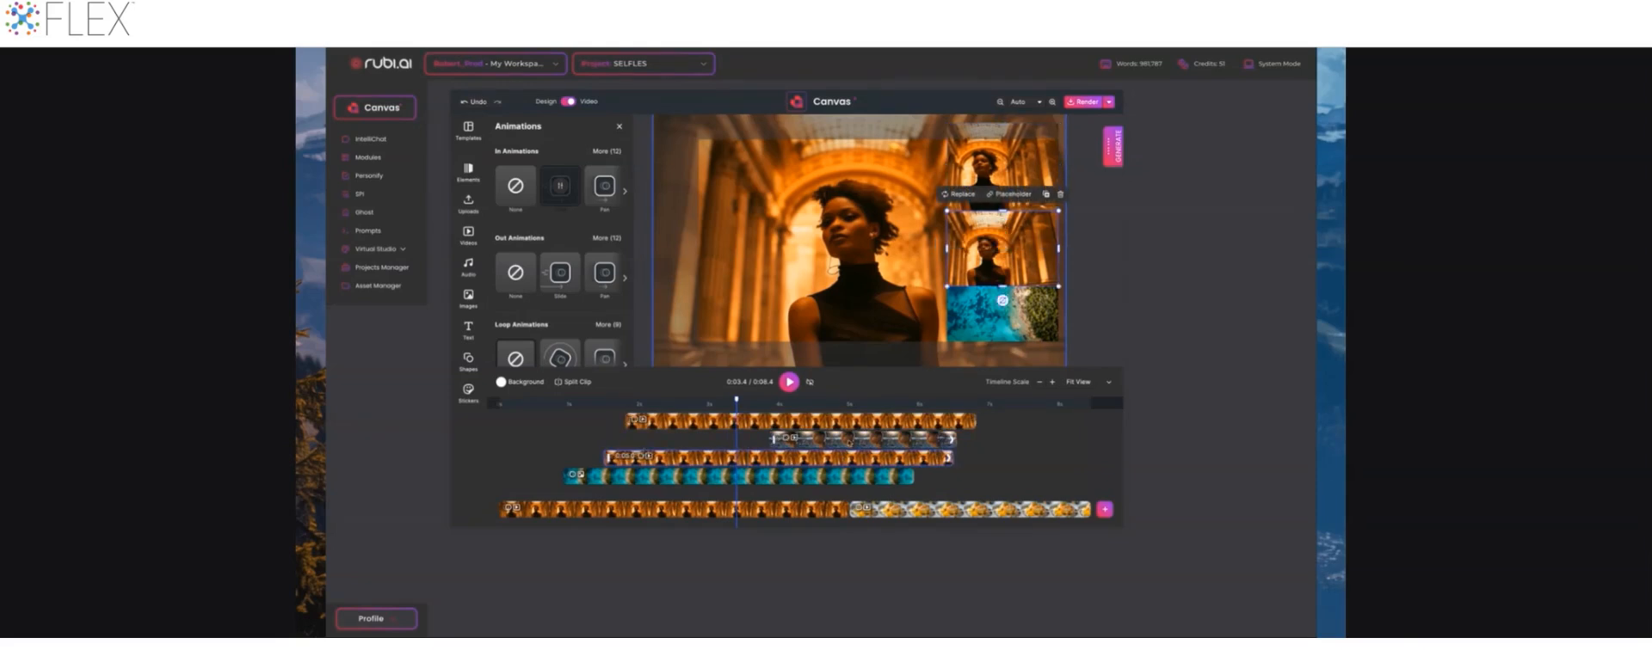
click(549, 402)
key(space)
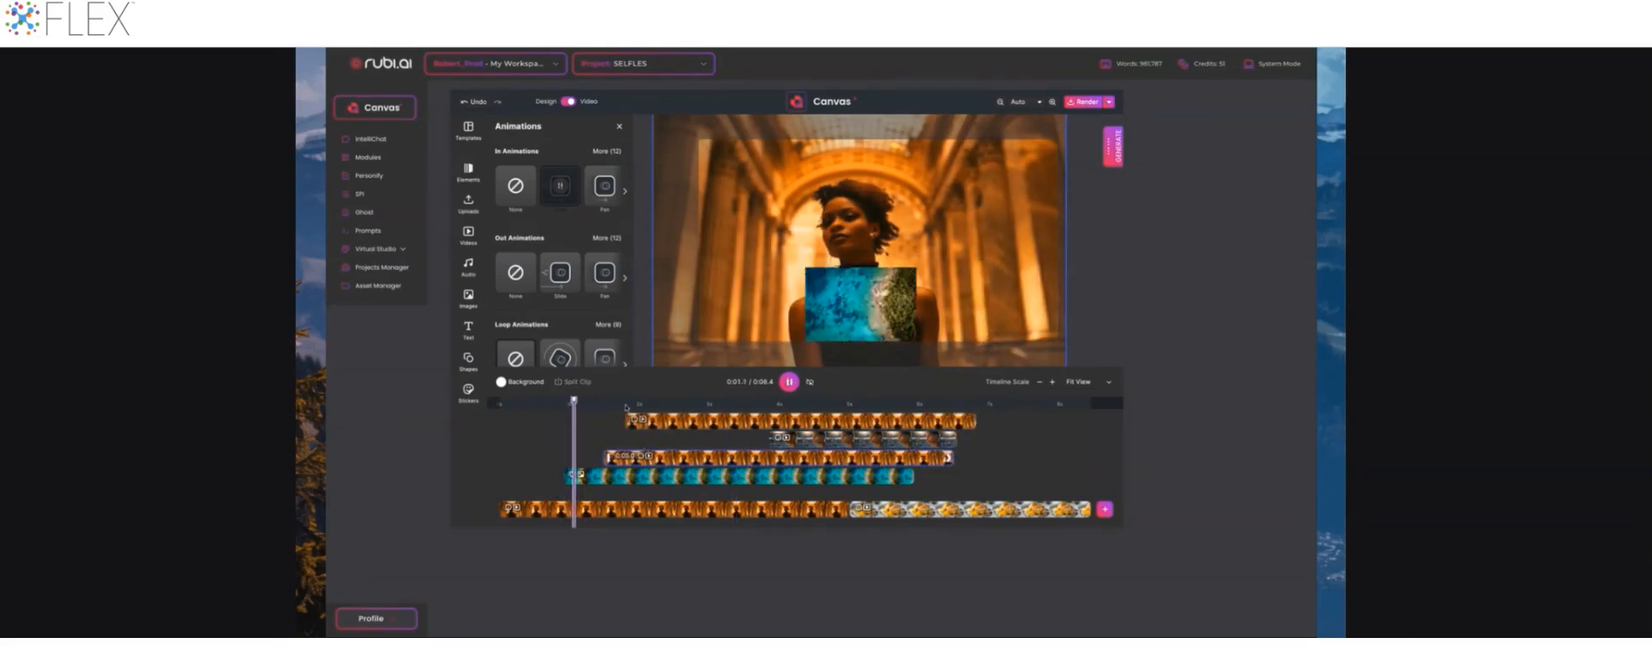
key(space)
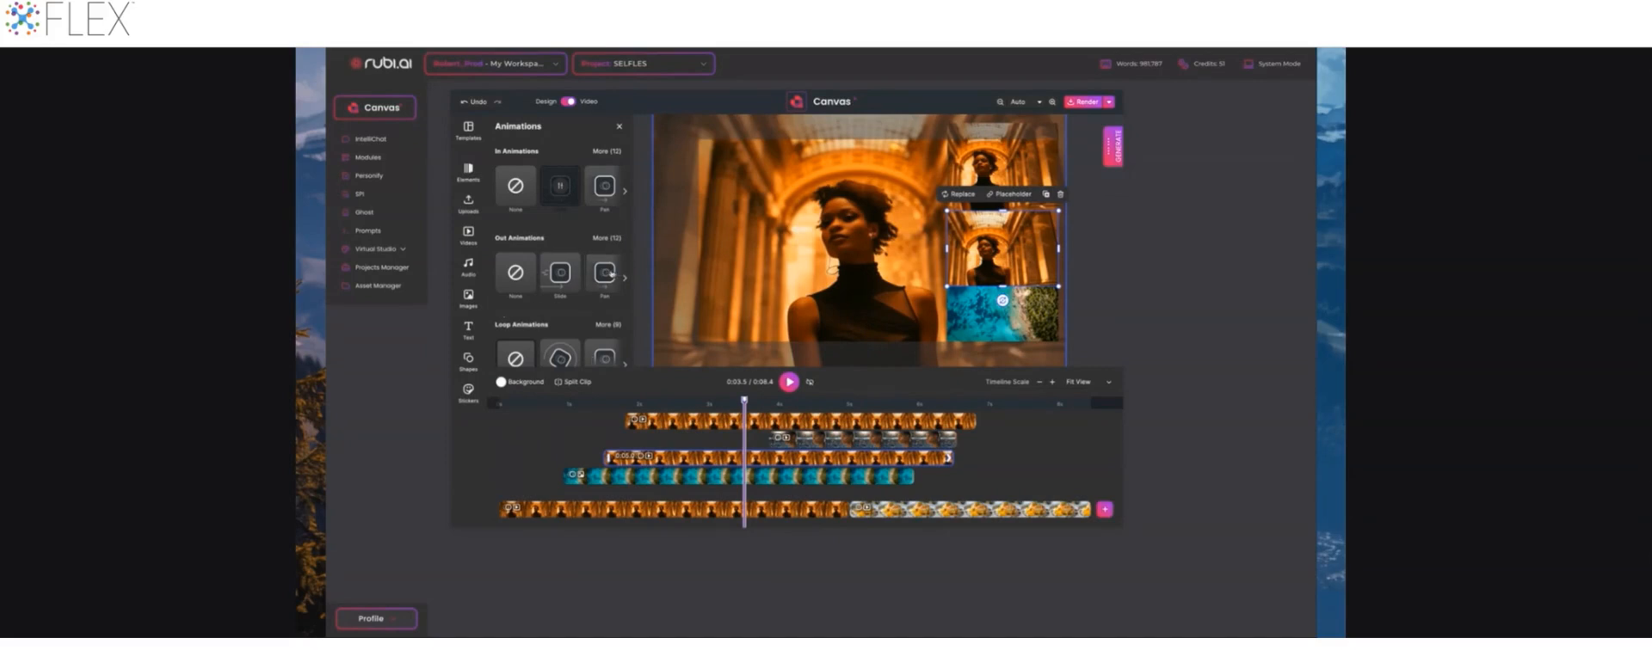
Shorten the upper woman overlay to end at about 3.8 s and apply a Blur out animation to it.
scroll(610, 273, right, 3)
scroll(610, 273, right, 2)
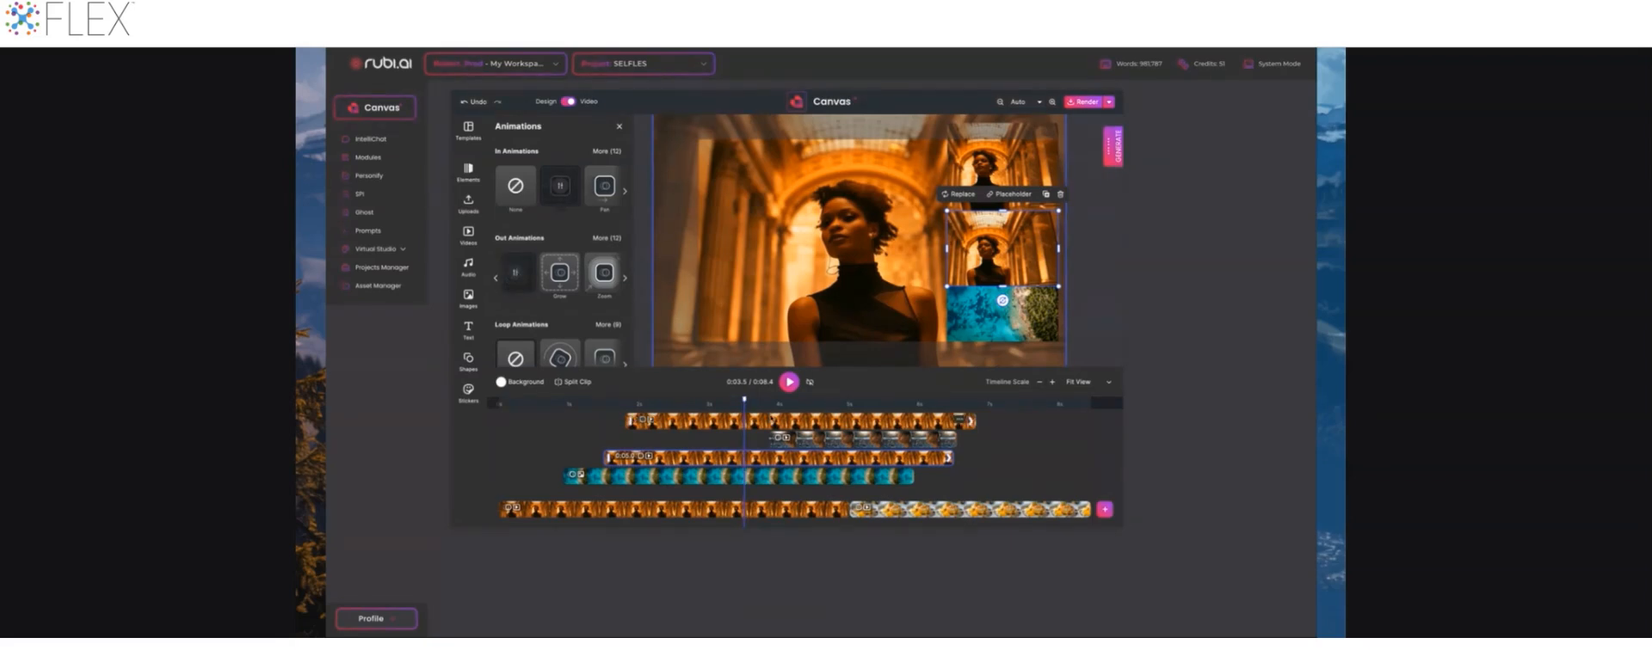
click(826, 420)
drag(970, 421, 764, 421)
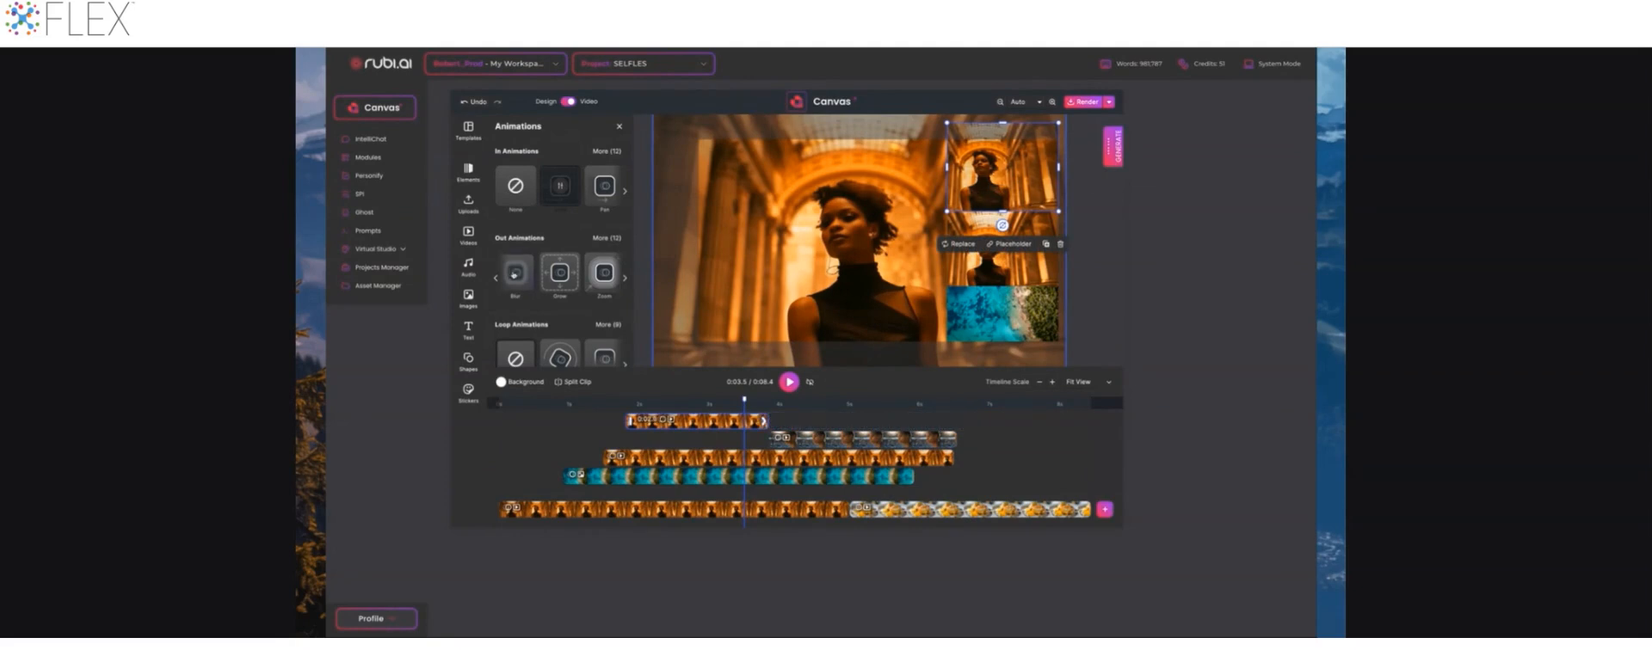
click(513, 274)
click(514, 273)
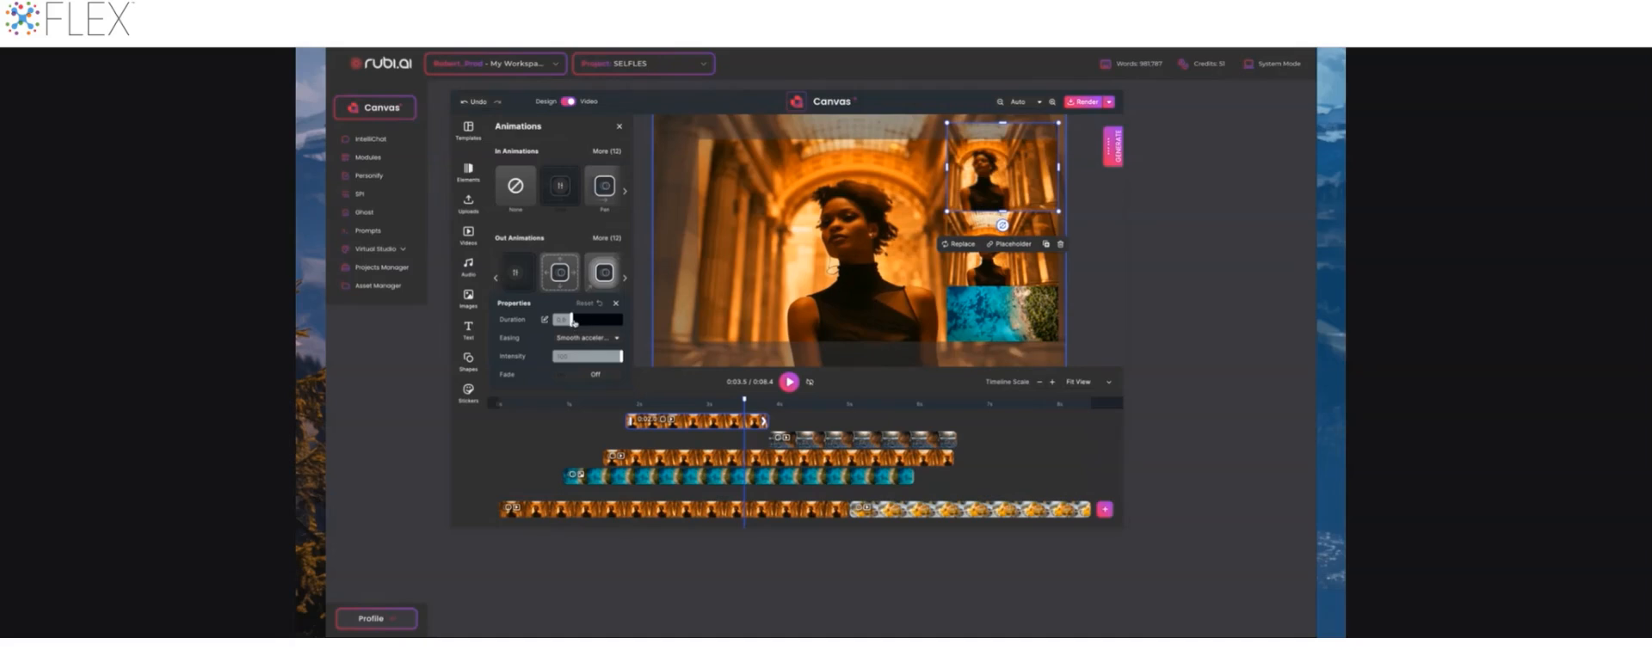
Play the upper overlay's blur-out and return the playhead to about 1.6 s.
click(735, 400)
key(space)
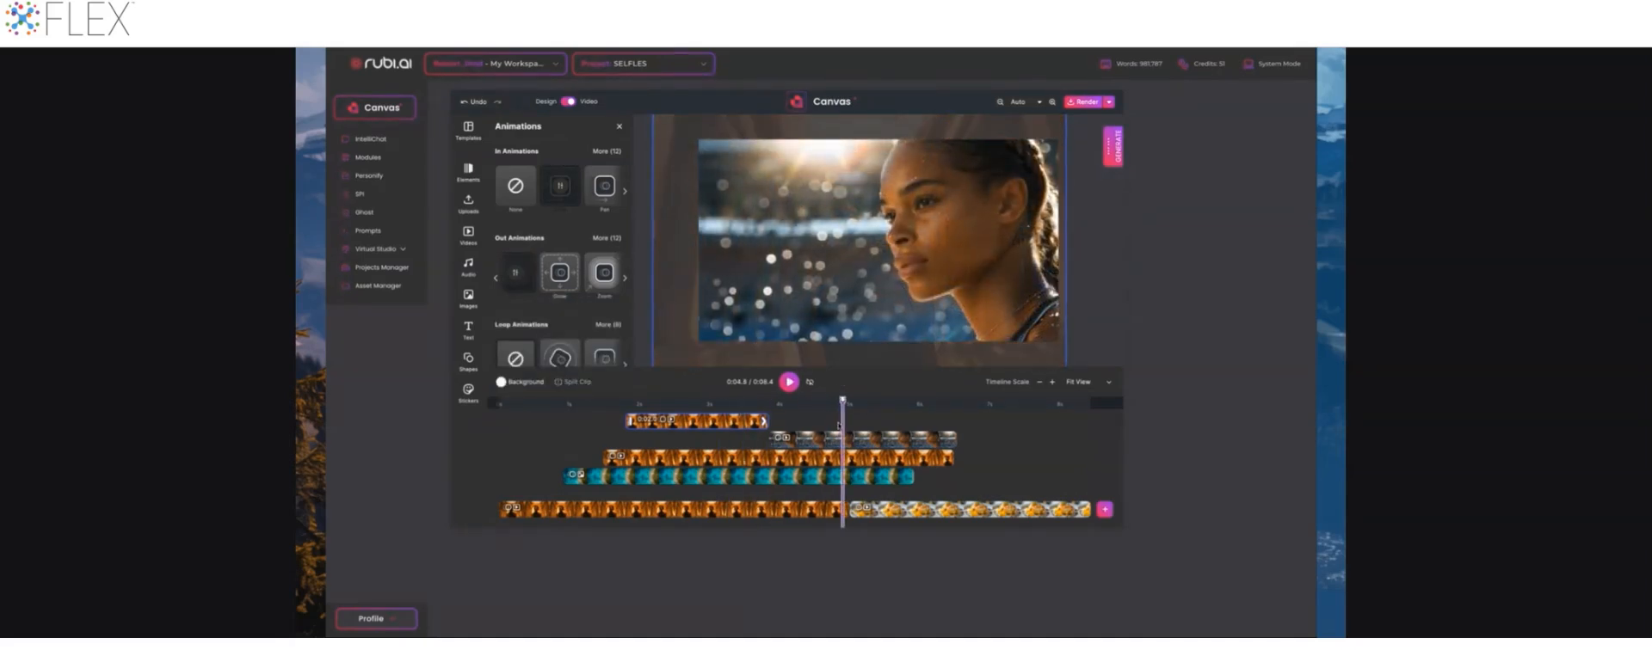
click(745, 401)
drag(745, 401, 613, 401)
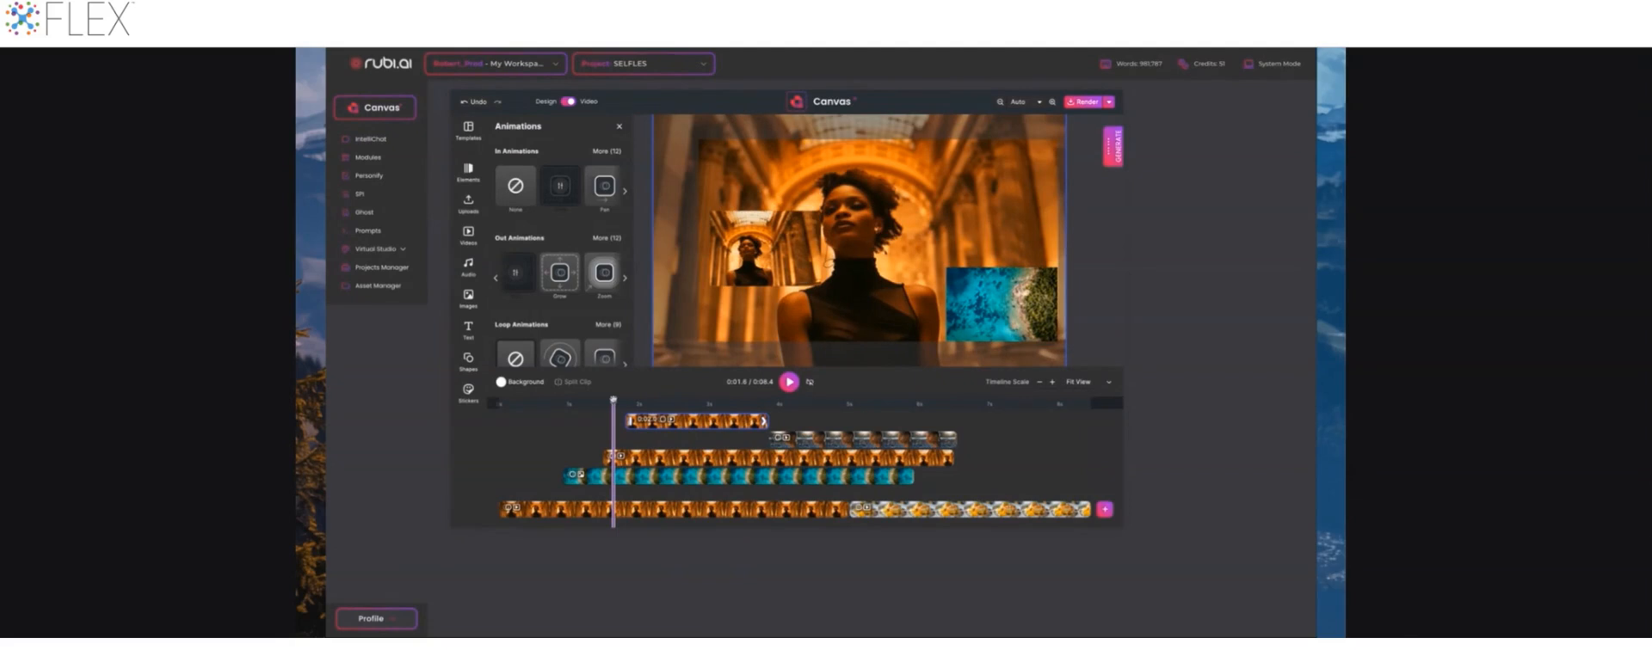
Save the scene to the project under a demo name.
click(1108, 101)
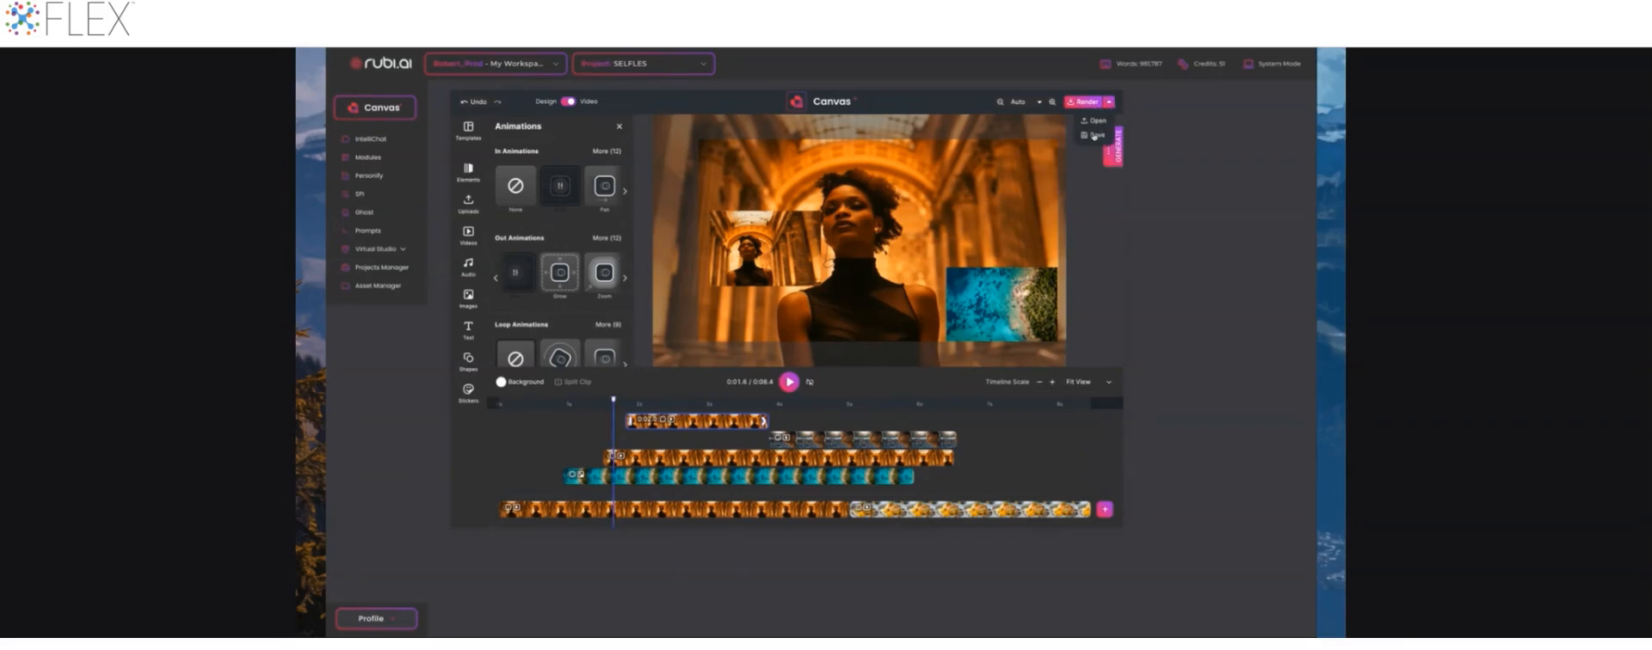
click(1094, 136)
click(852, 349)
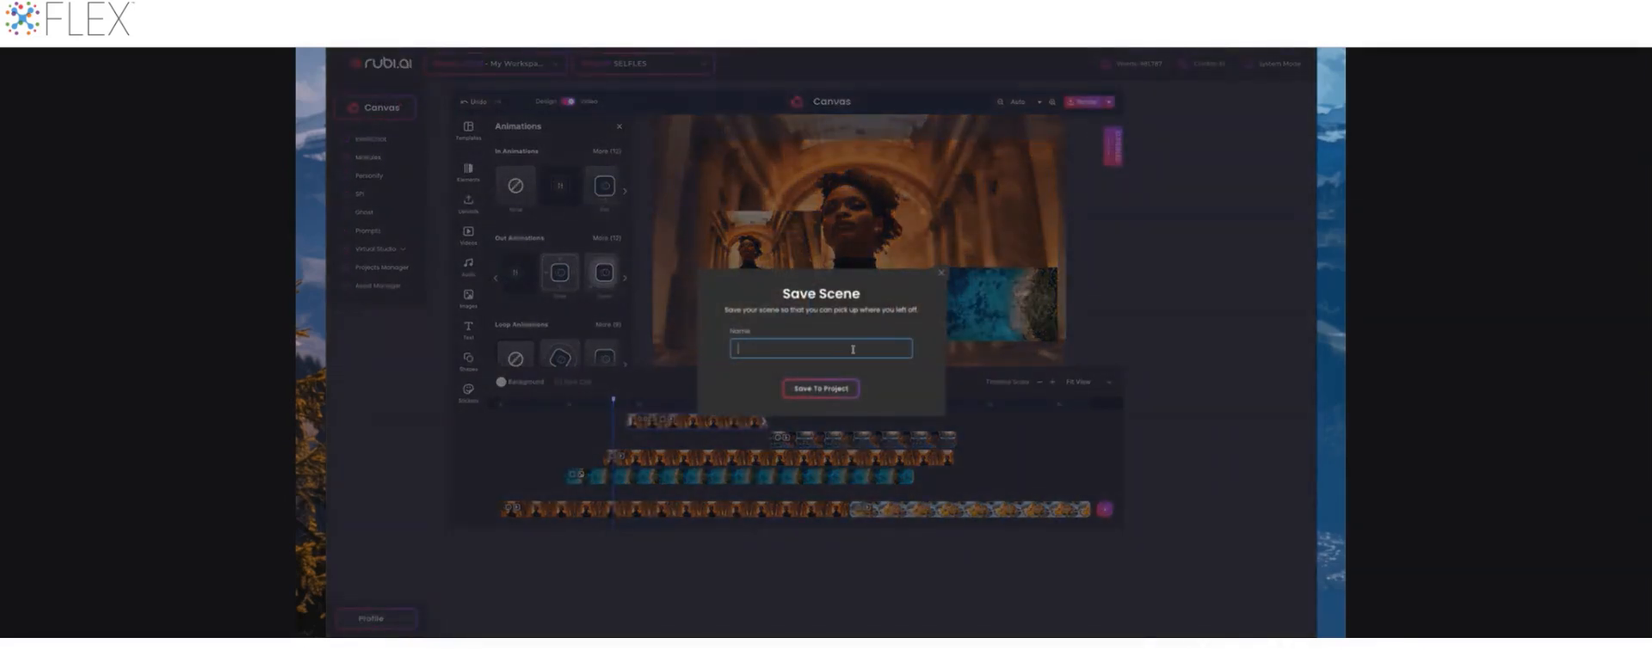
text(Demo Heidi)
click(809, 383)
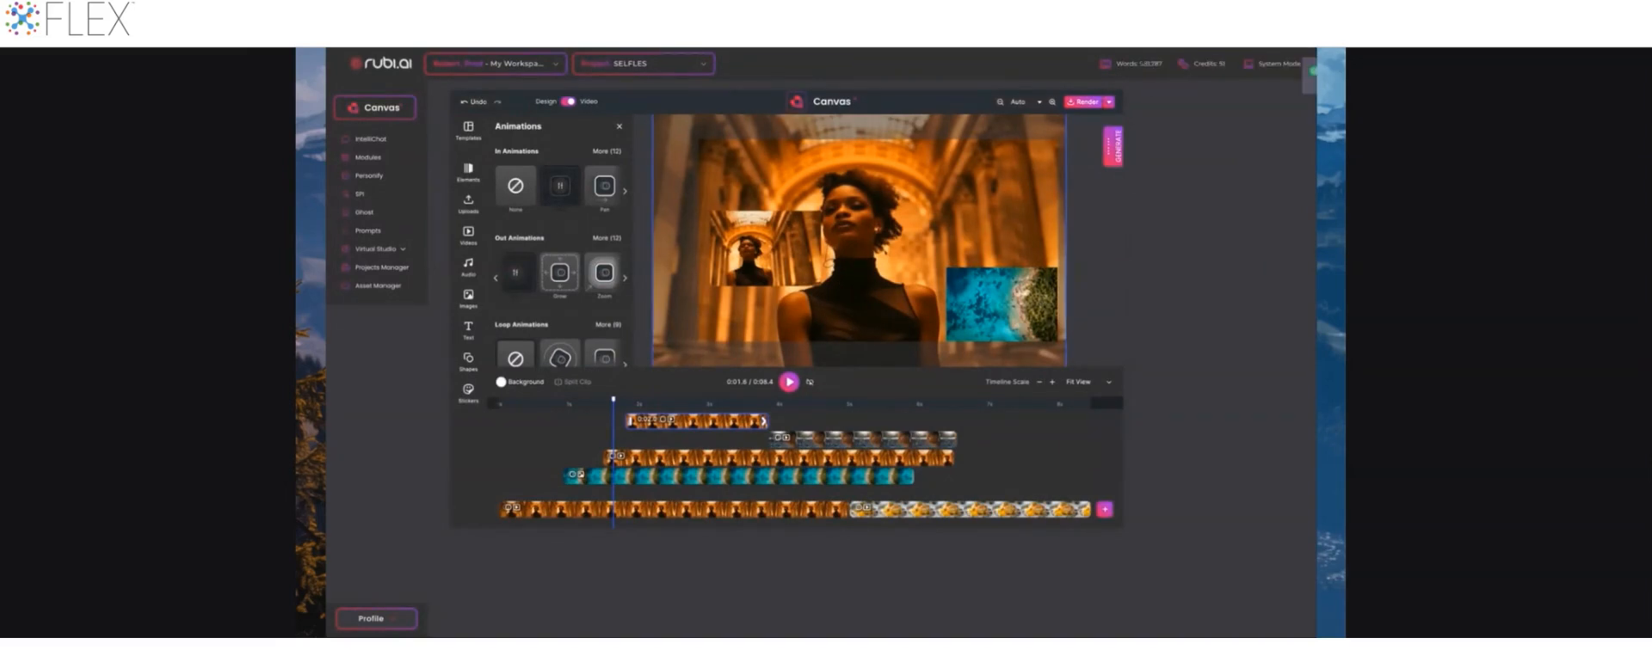
Render the composition as an MP4 under a demo render name, download the finished video and close the render dialog.
click(1109, 102)
click(1086, 103)
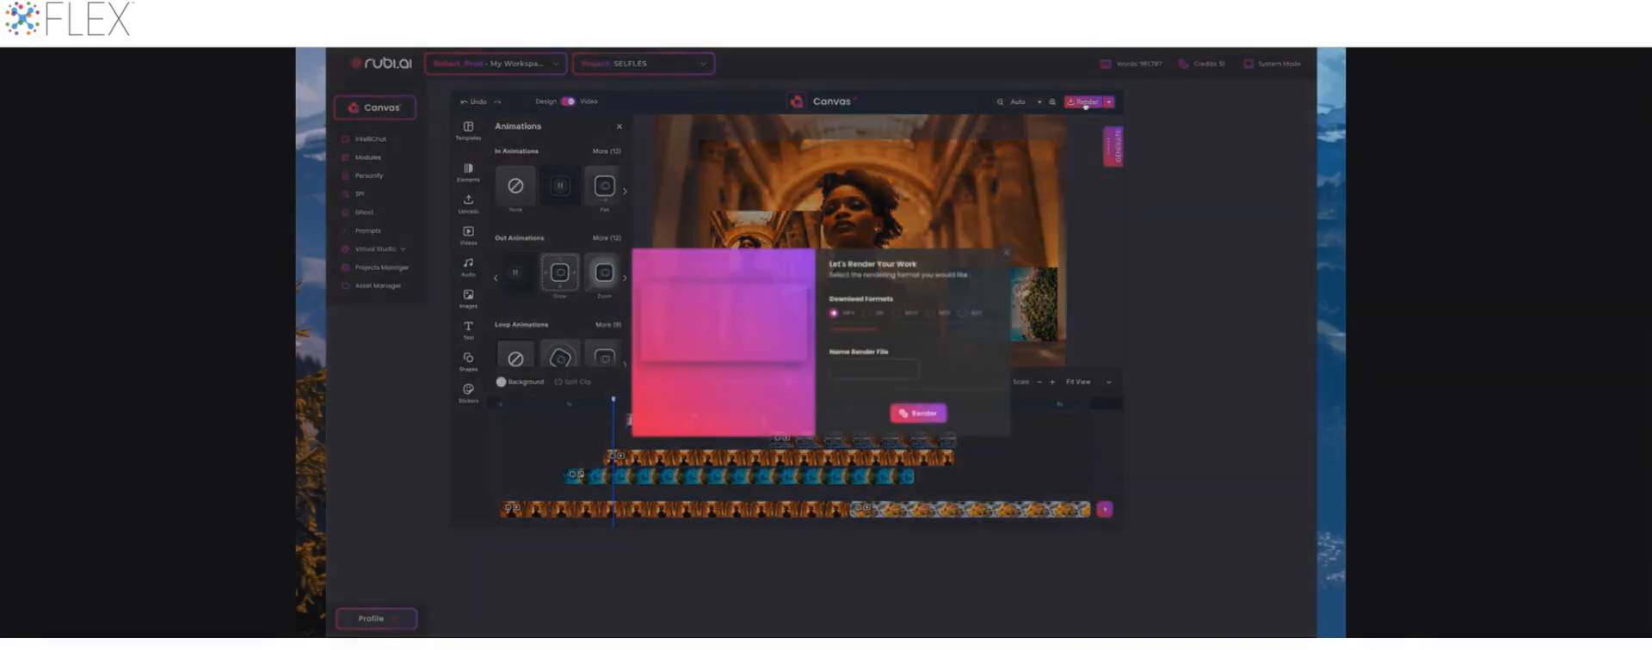
click(865, 369)
text(Heidi Render)
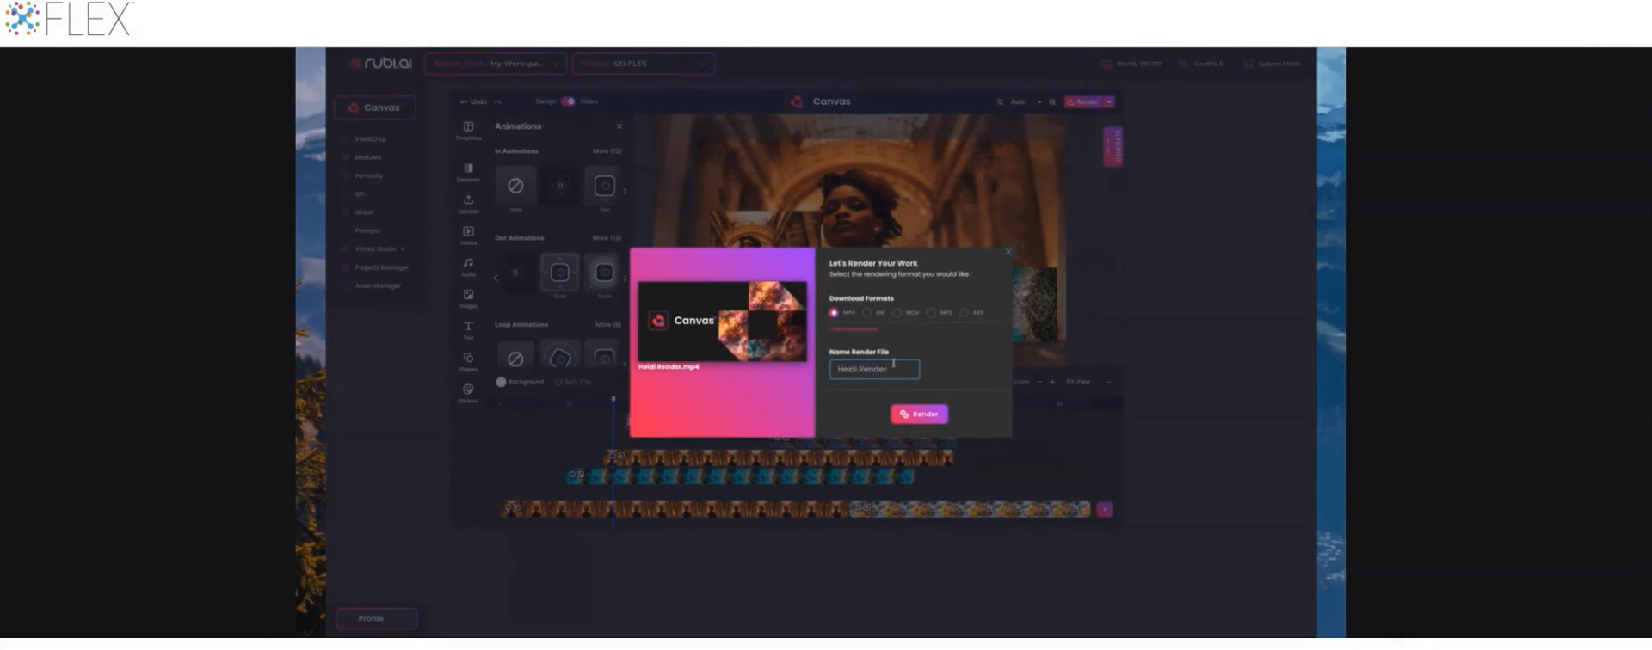
click(920, 416)
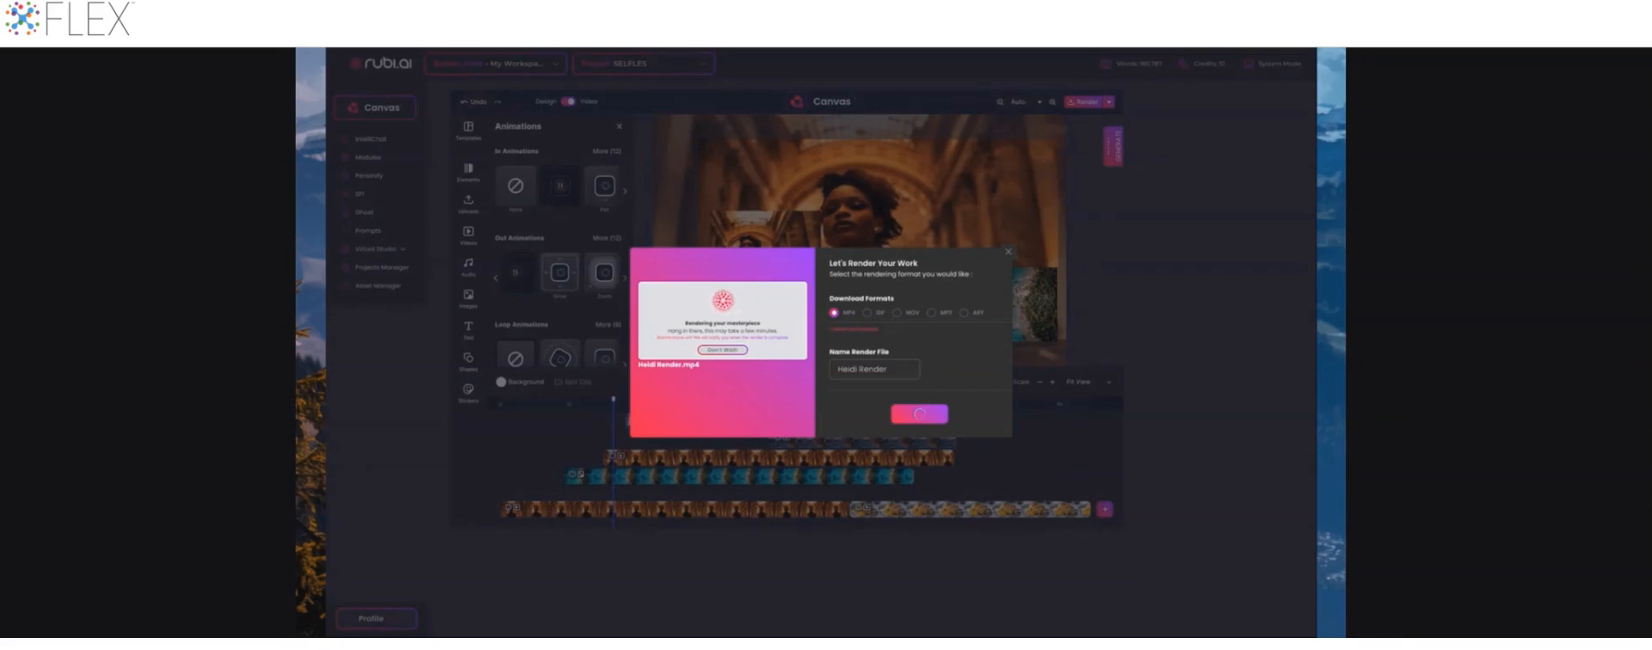
click(722, 320)
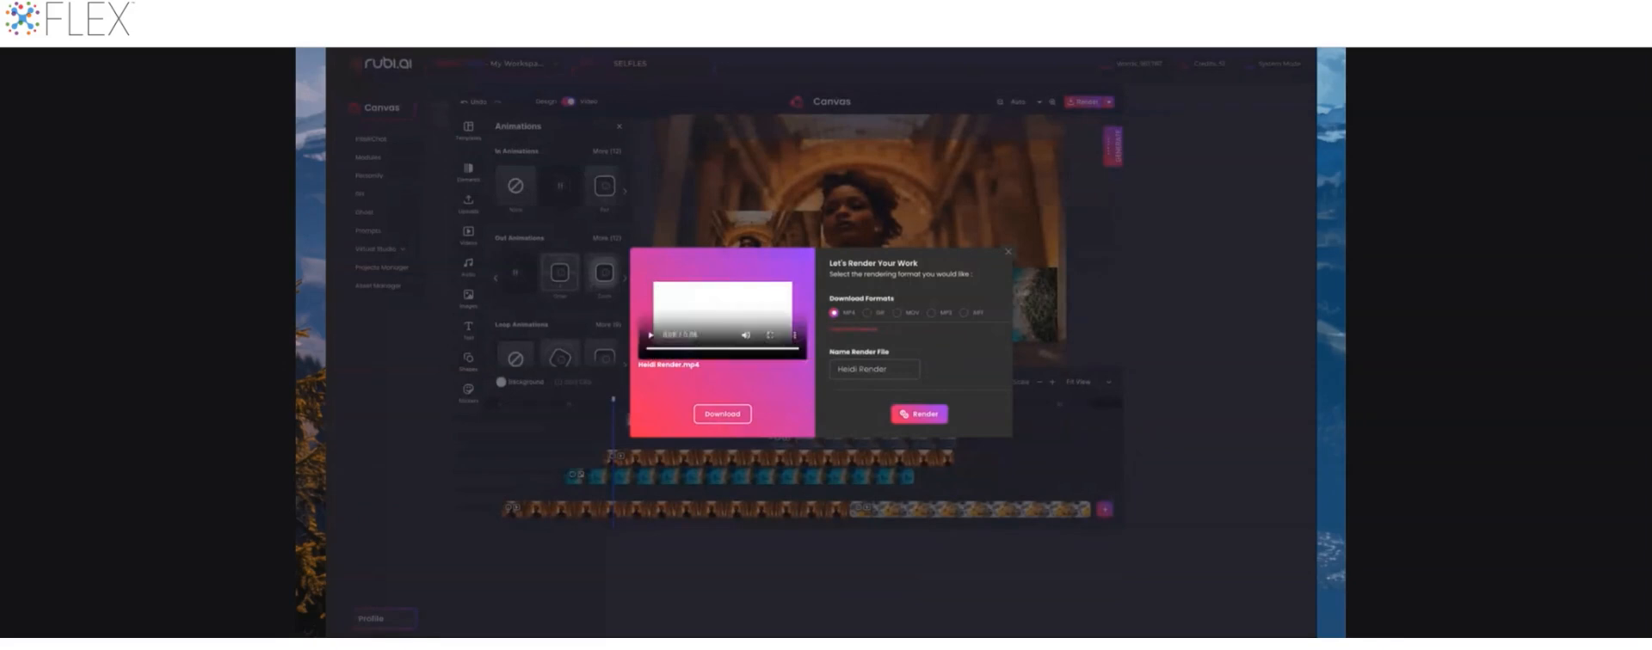
click(716, 419)
click(1007, 255)
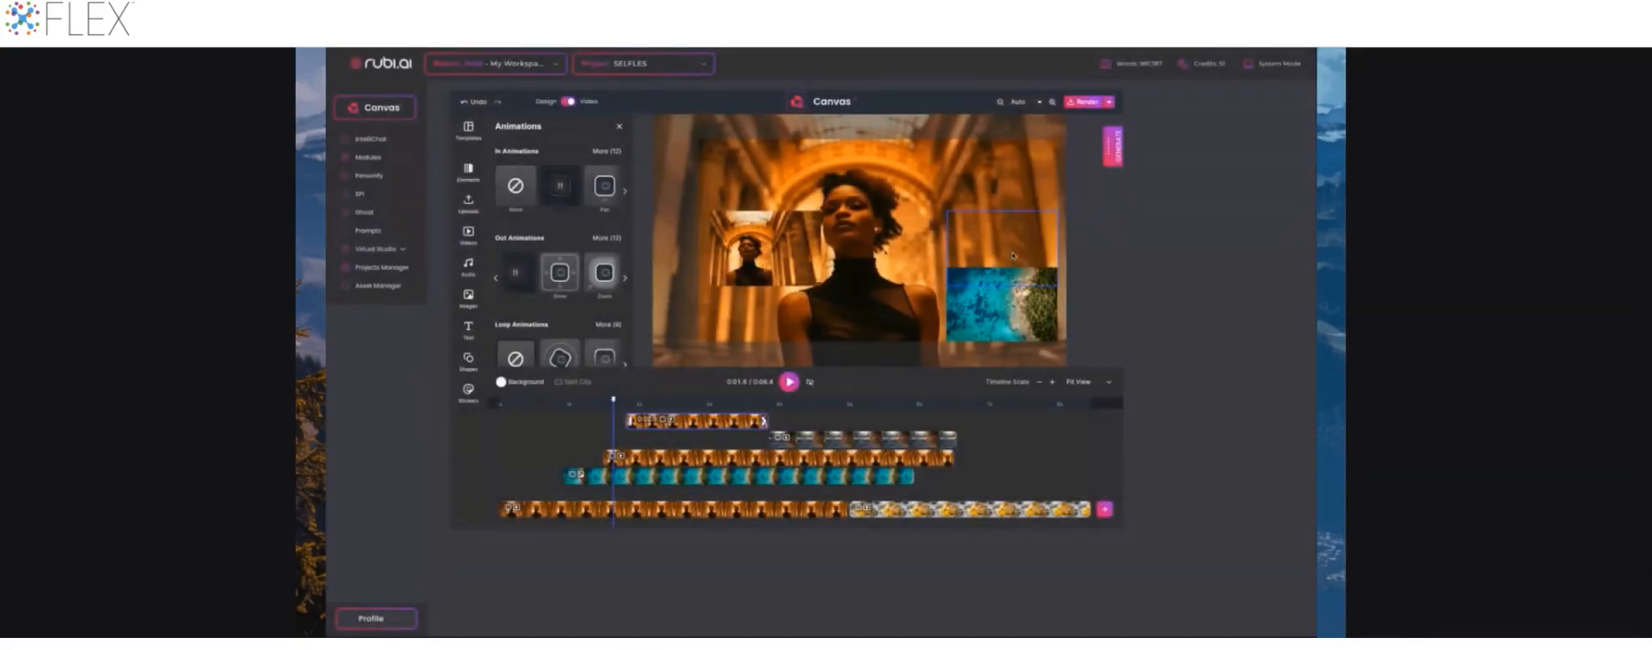
click(1109, 102)
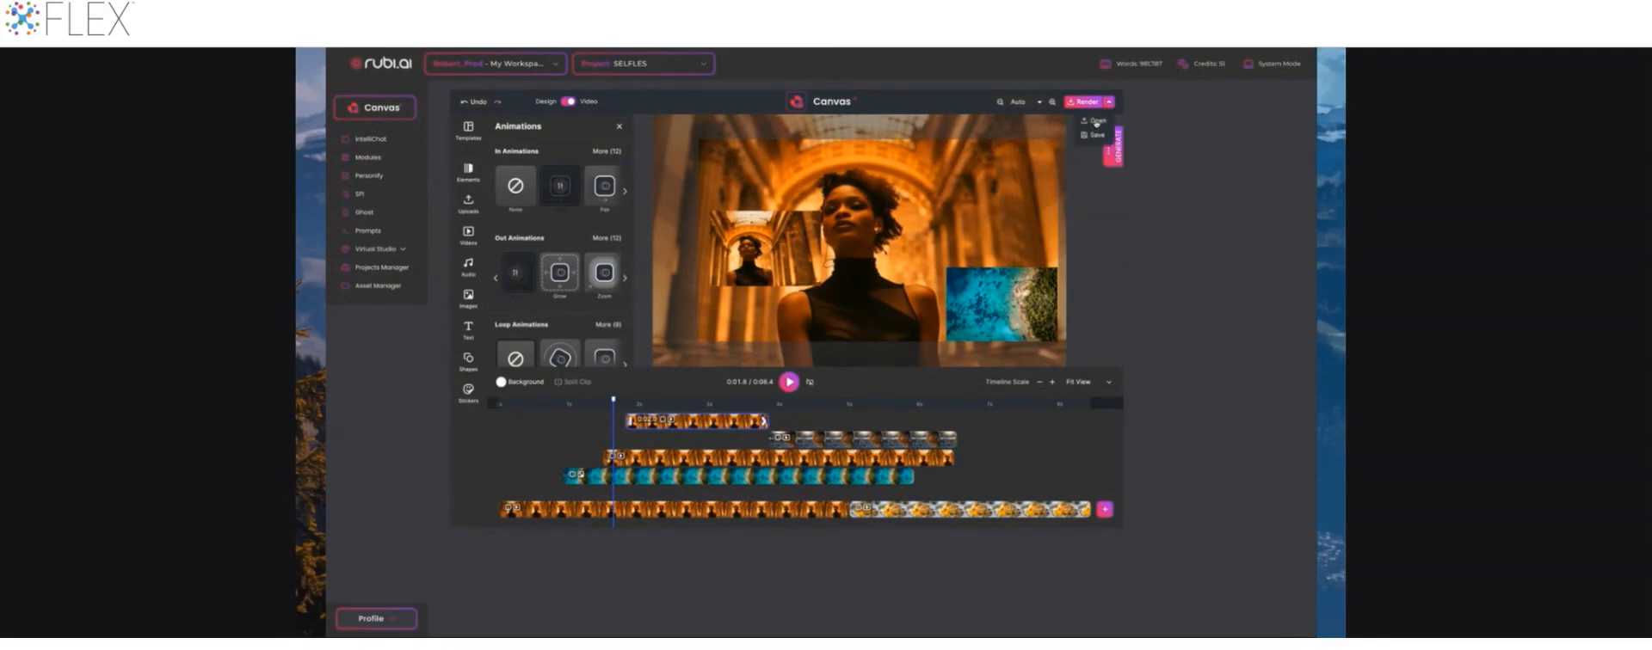
click(1095, 122)
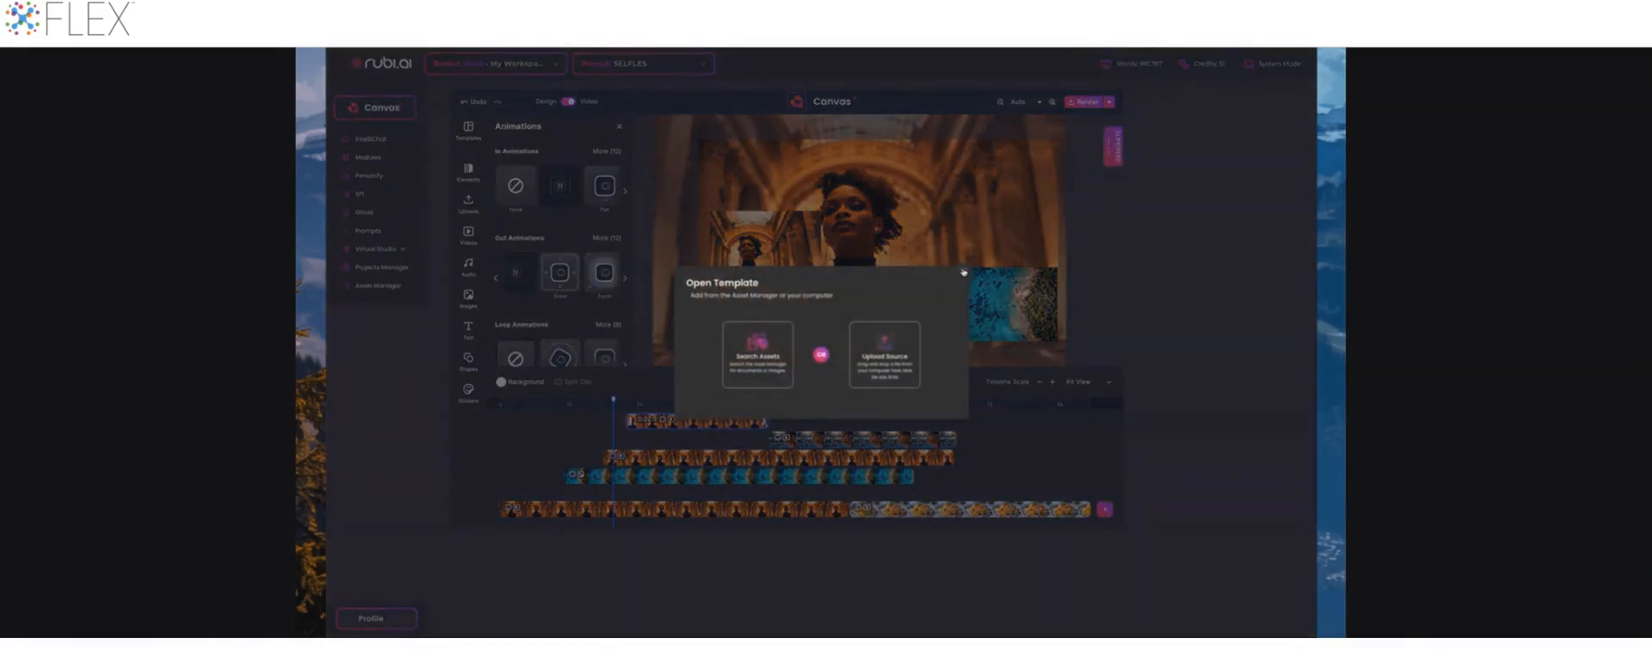
click(964, 272)
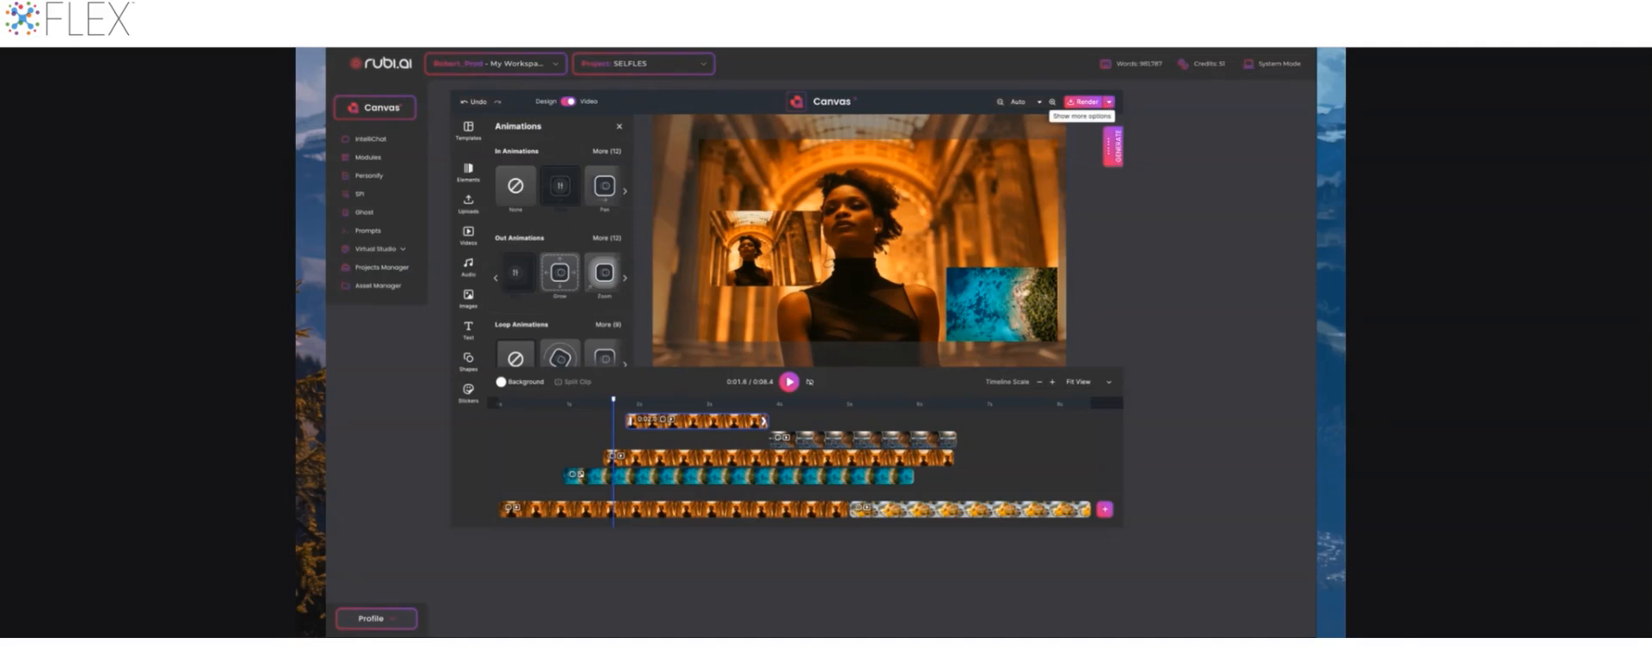
click(1109, 102)
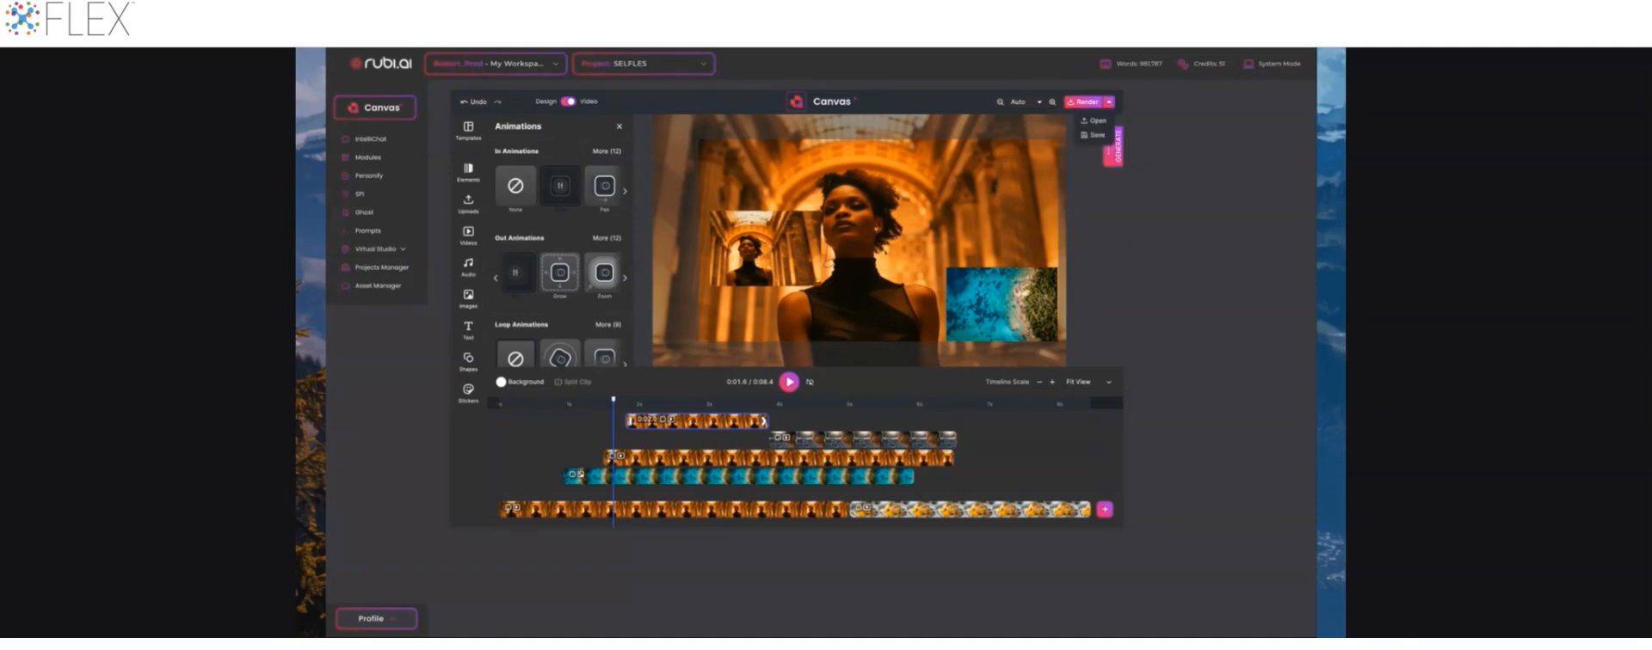
click(1094, 120)
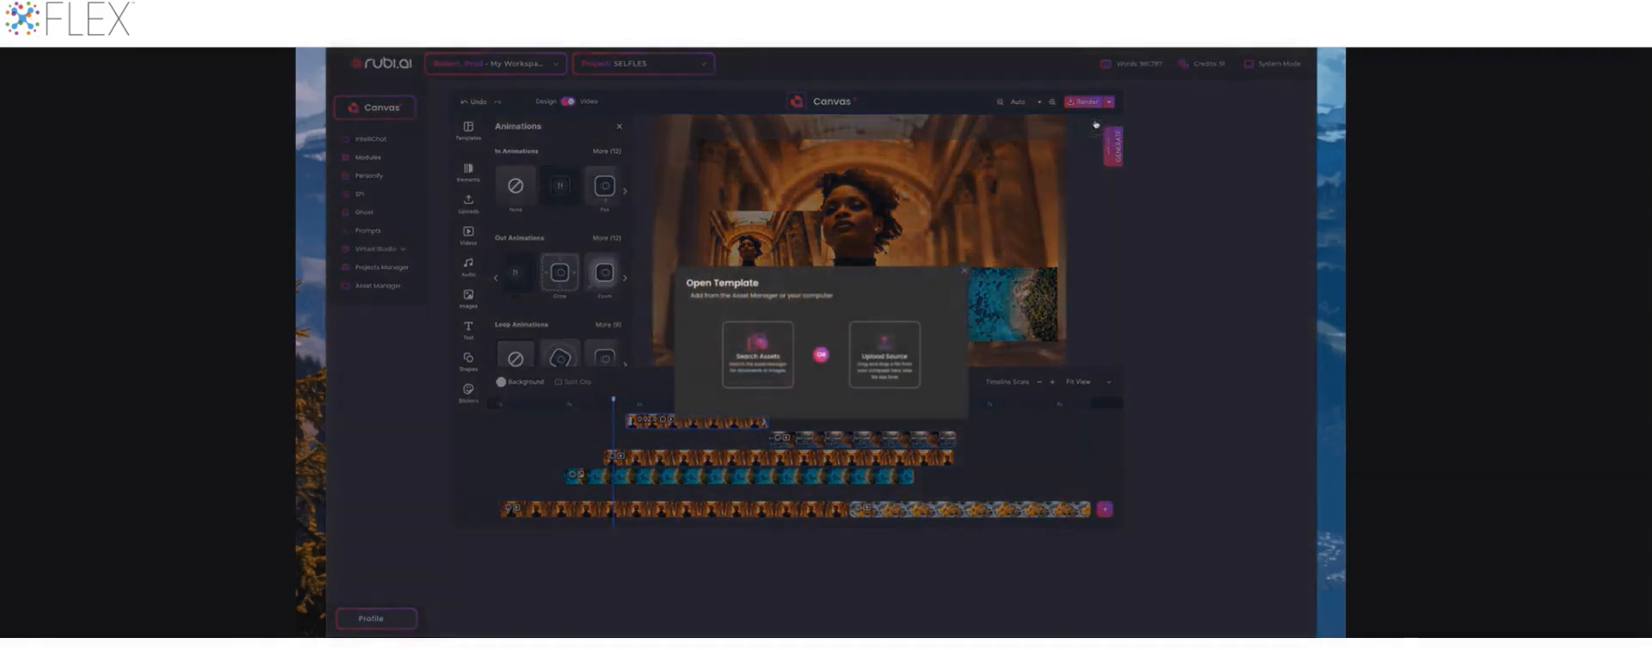
click(759, 347)
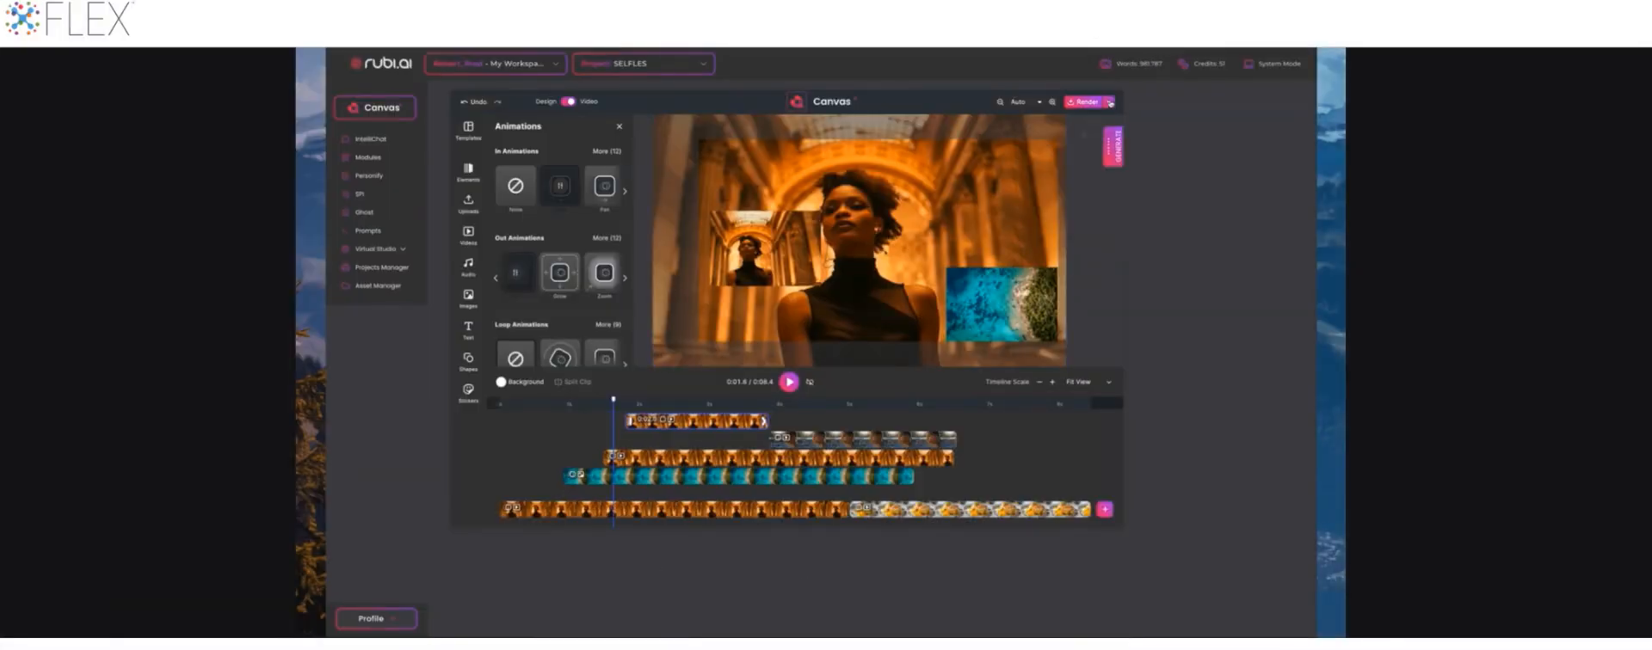
click(1091, 134)
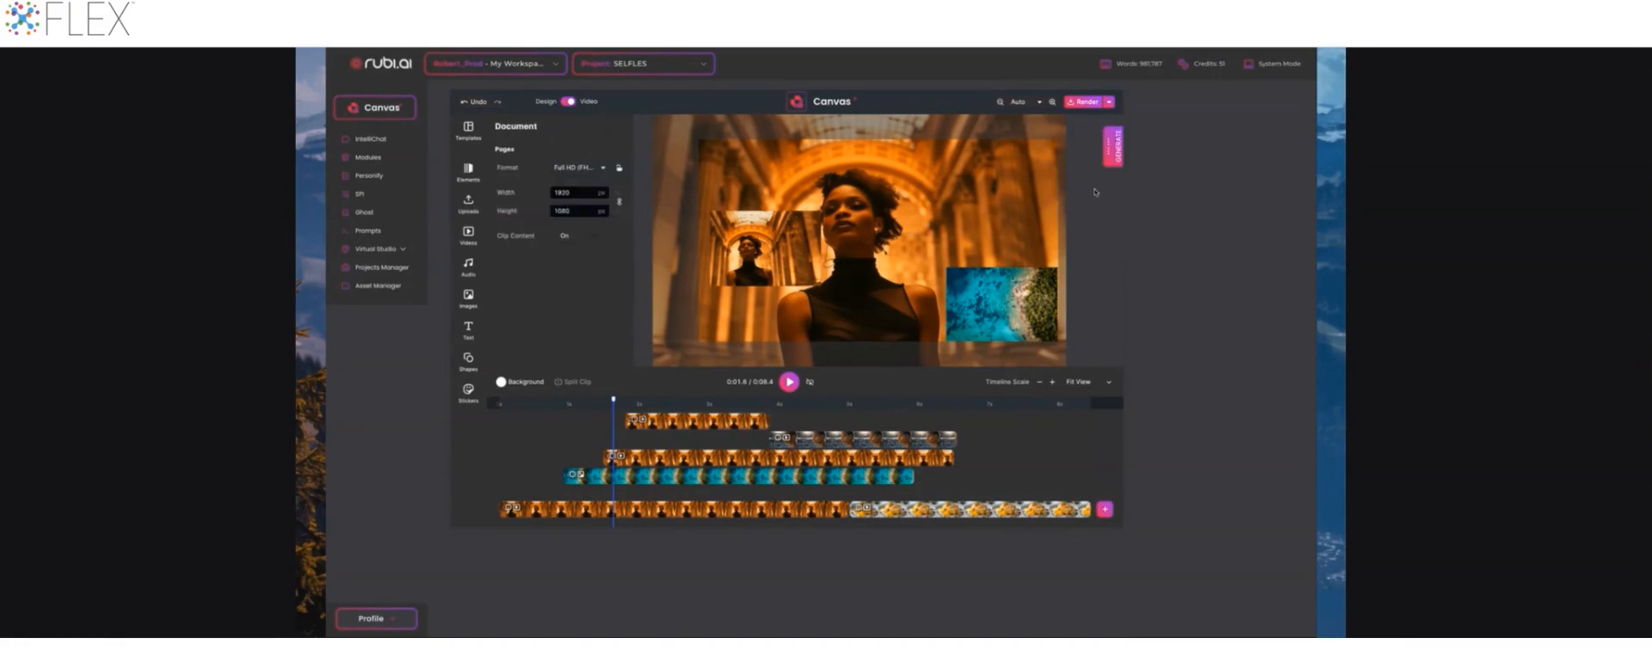
Add the newly rendered MP4 from the asset library's renders to the editor's video uploads.
click(1112, 146)
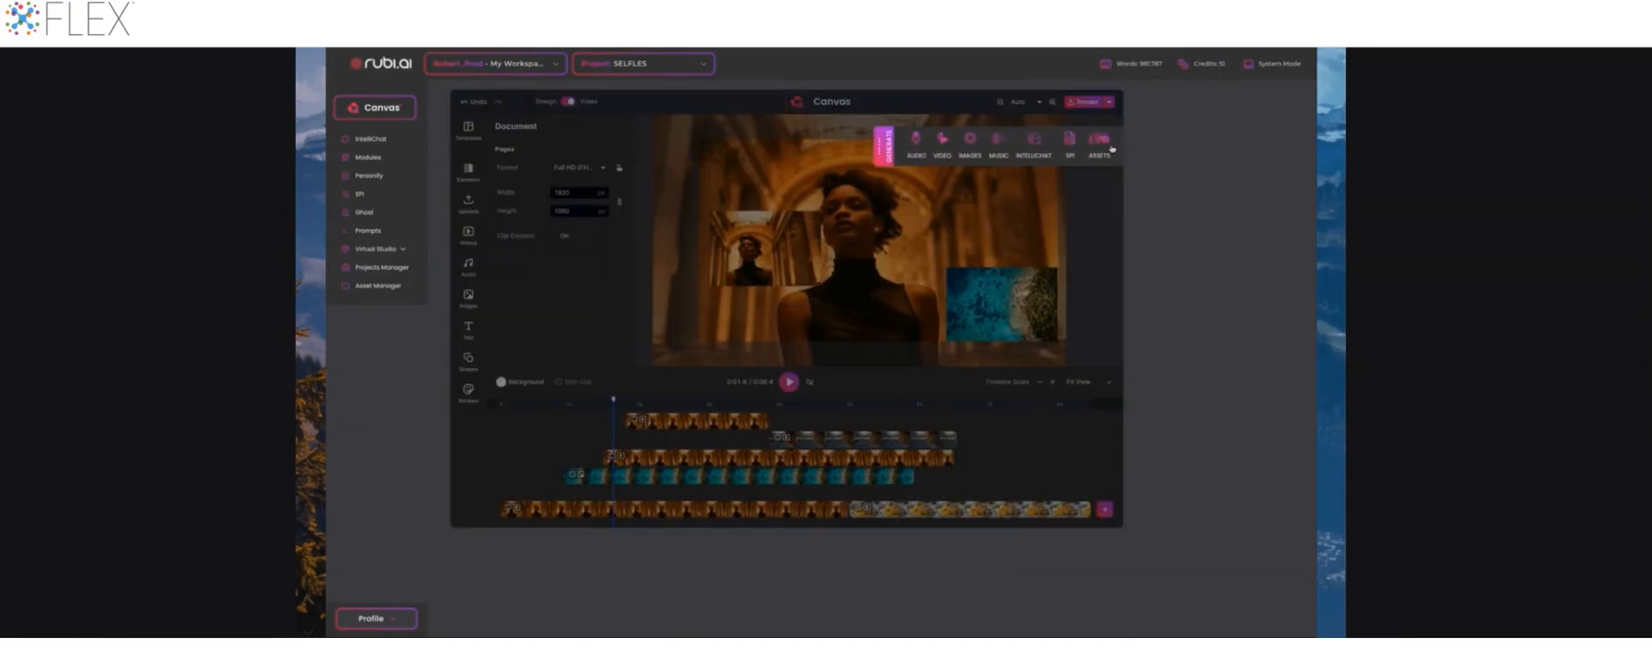
click(1101, 142)
click(910, 238)
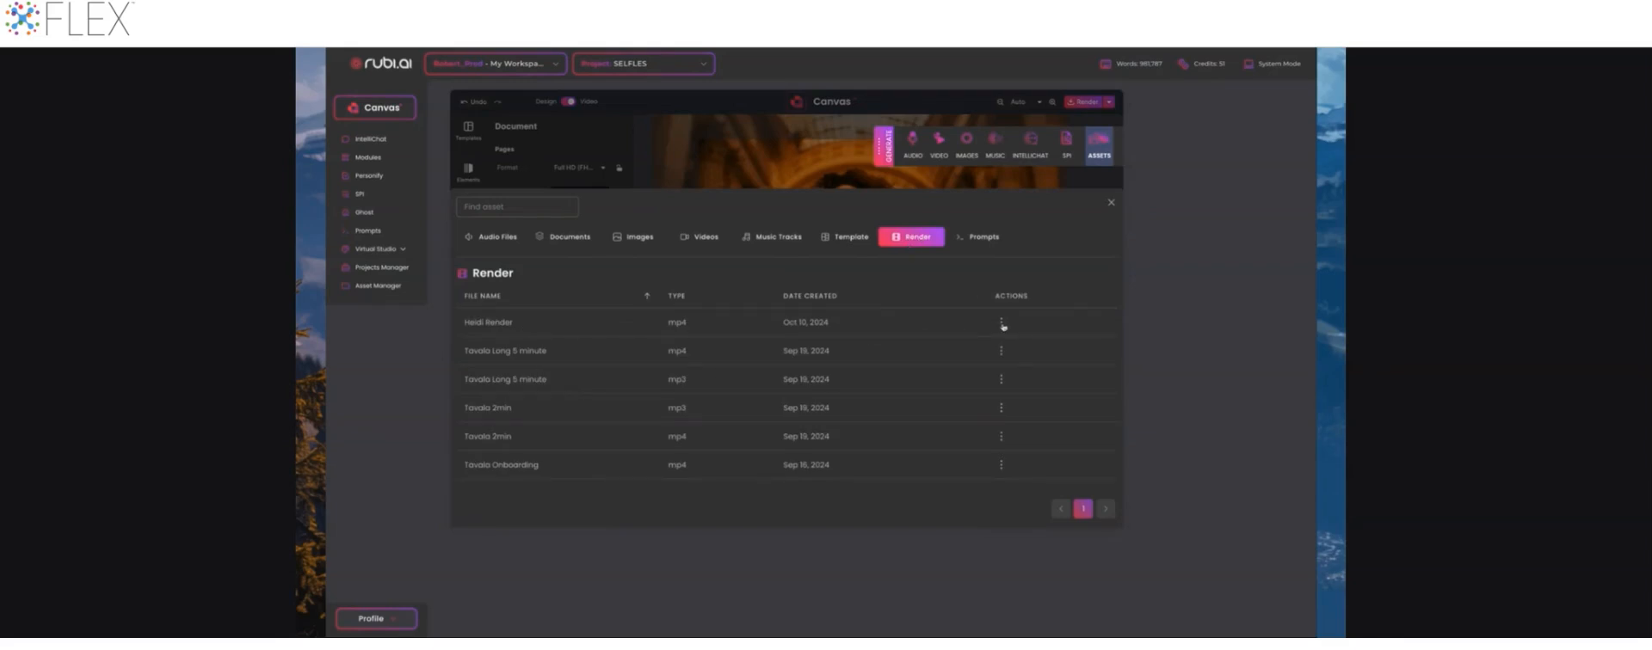
click(1001, 324)
click(1002, 322)
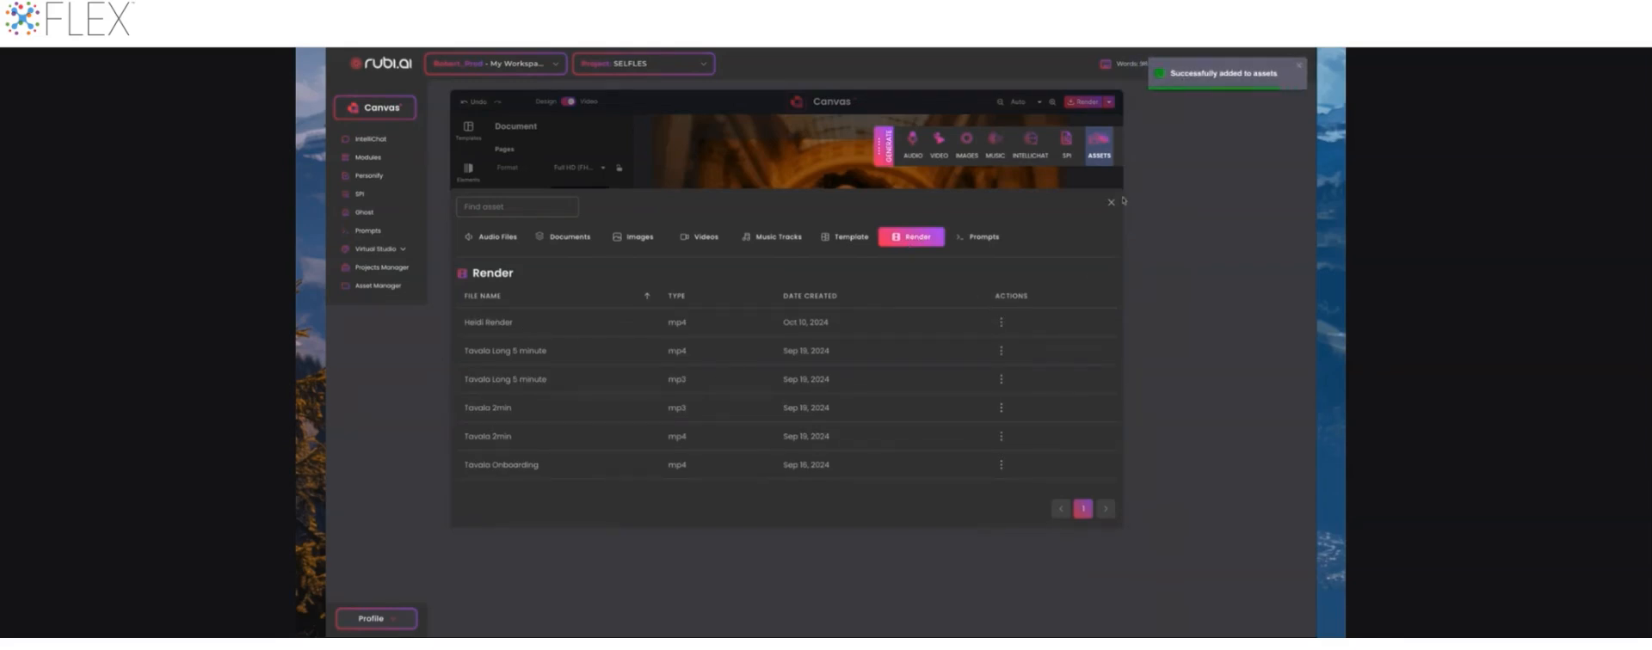
click(1111, 202)
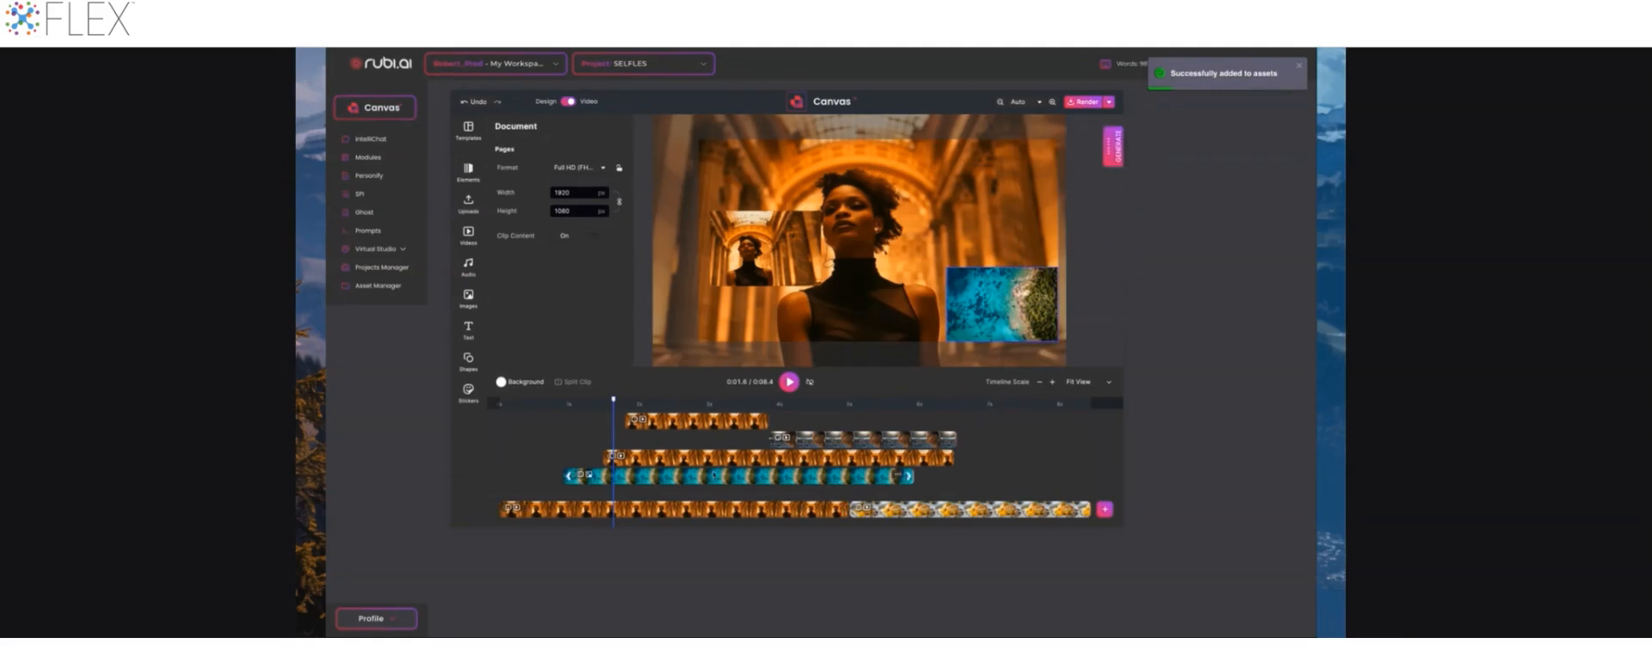
click(468, 234)
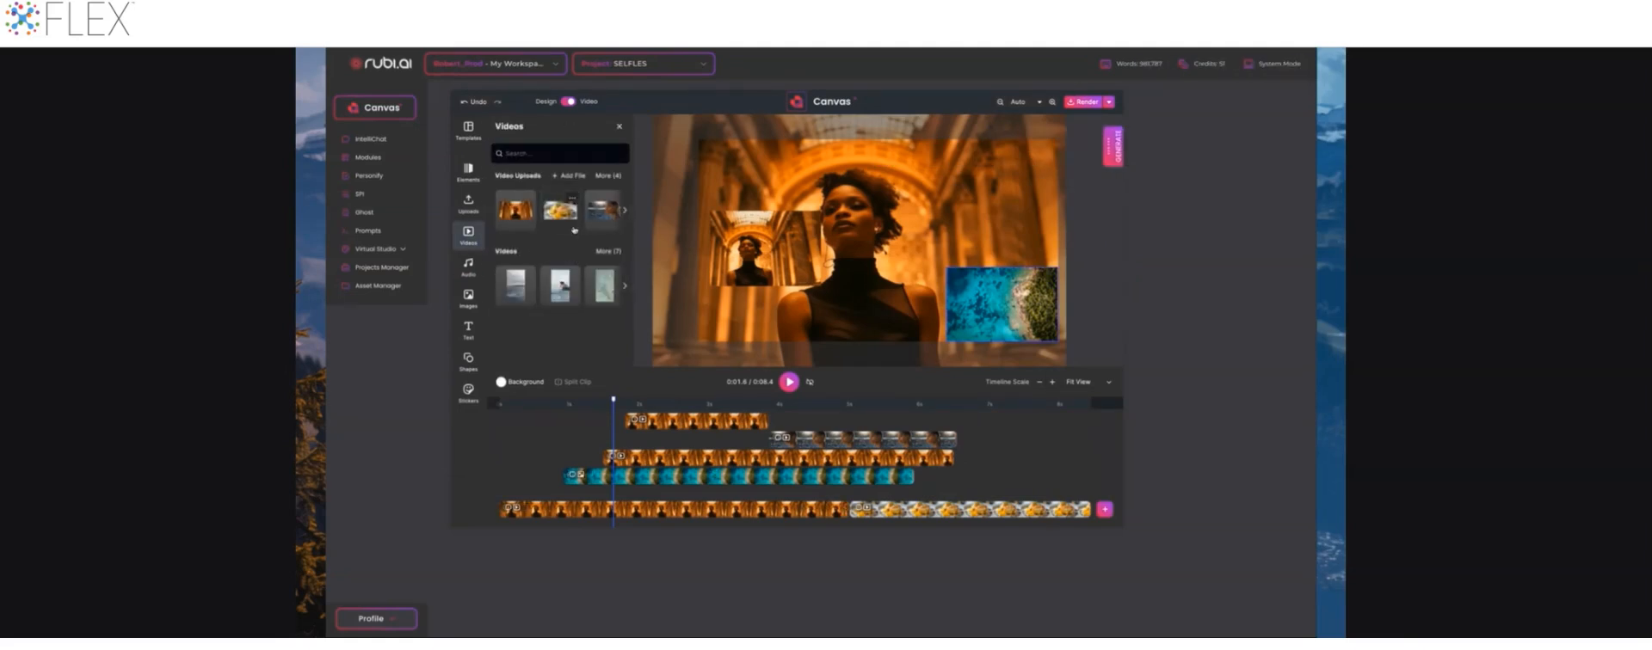
click(519, 216)
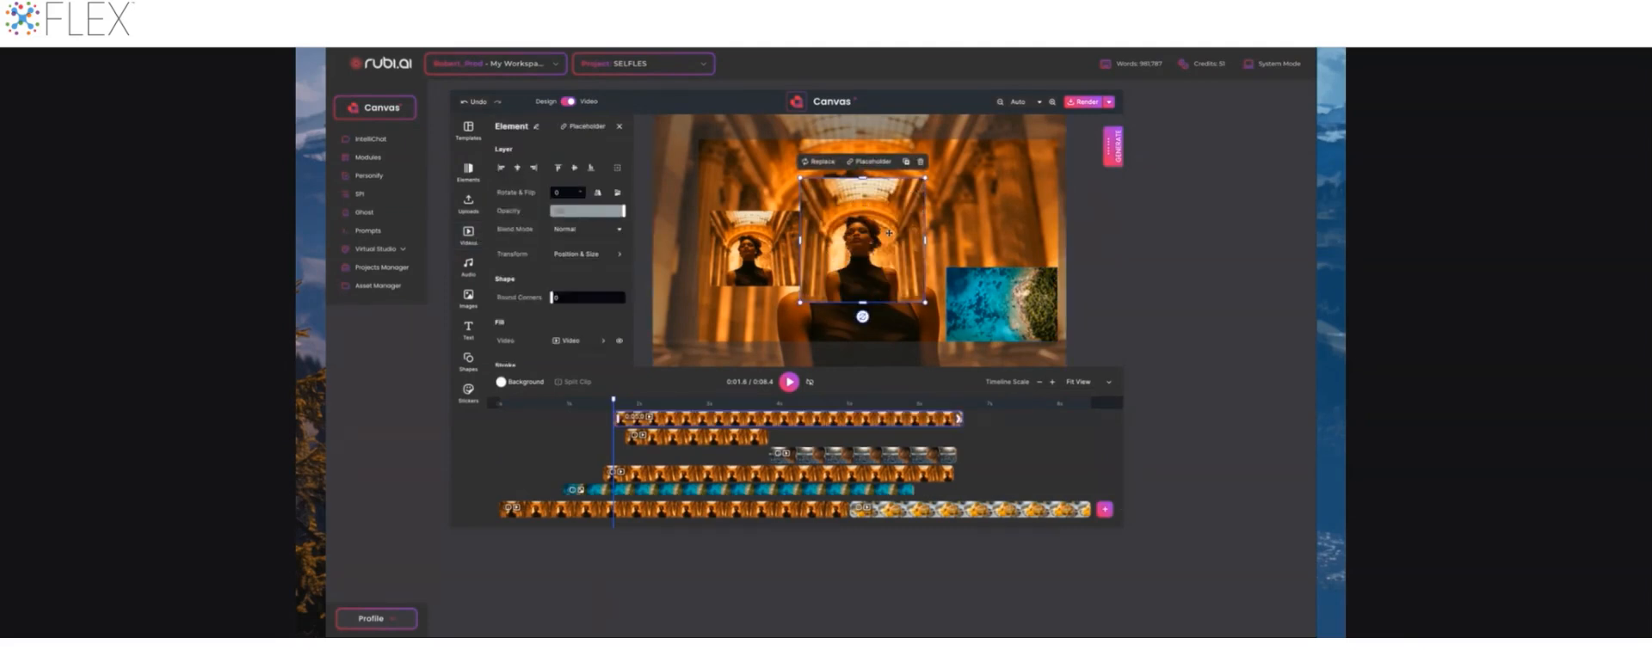
key(Delete)
Place the newly rendered video with the white thumbnail from the video uploads onto the canvas as an overlay.
click(468, 234)
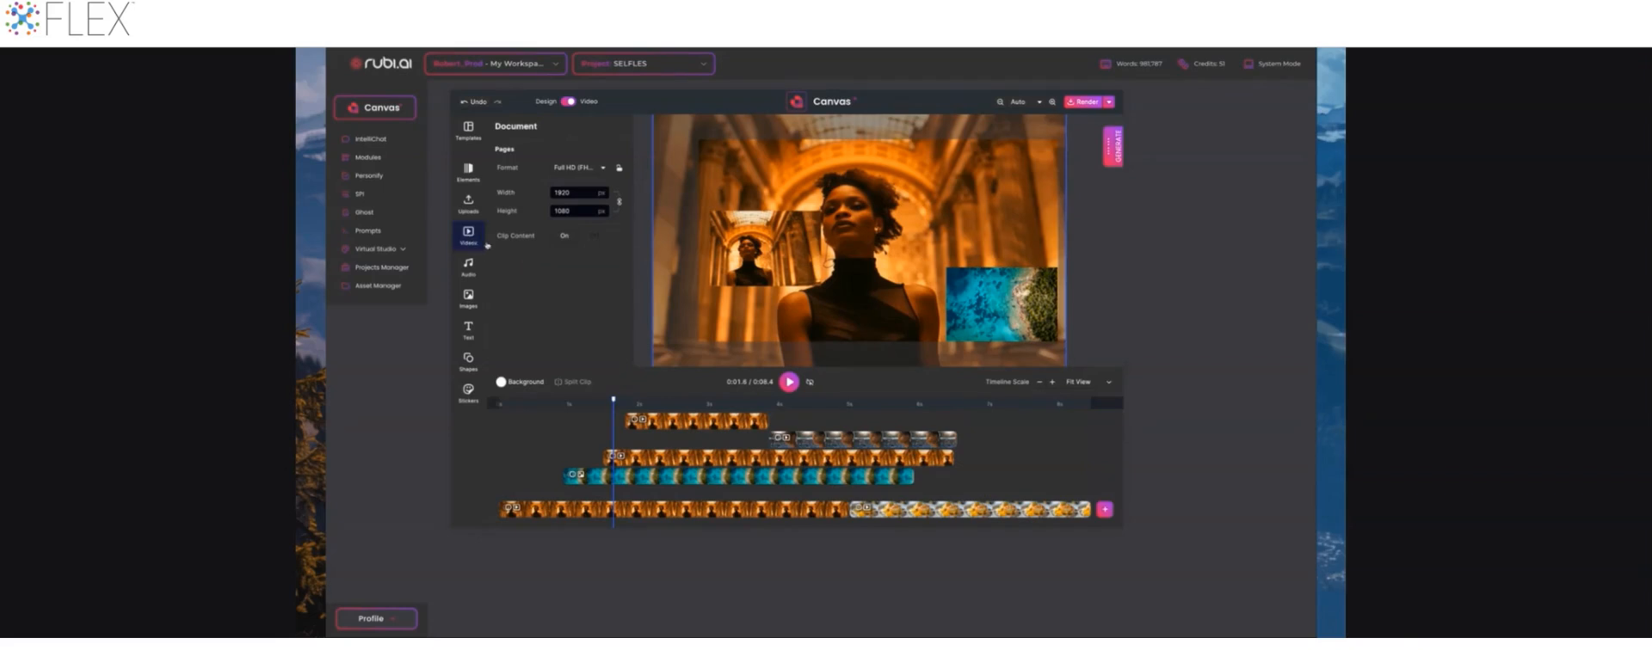
click(625, 213)
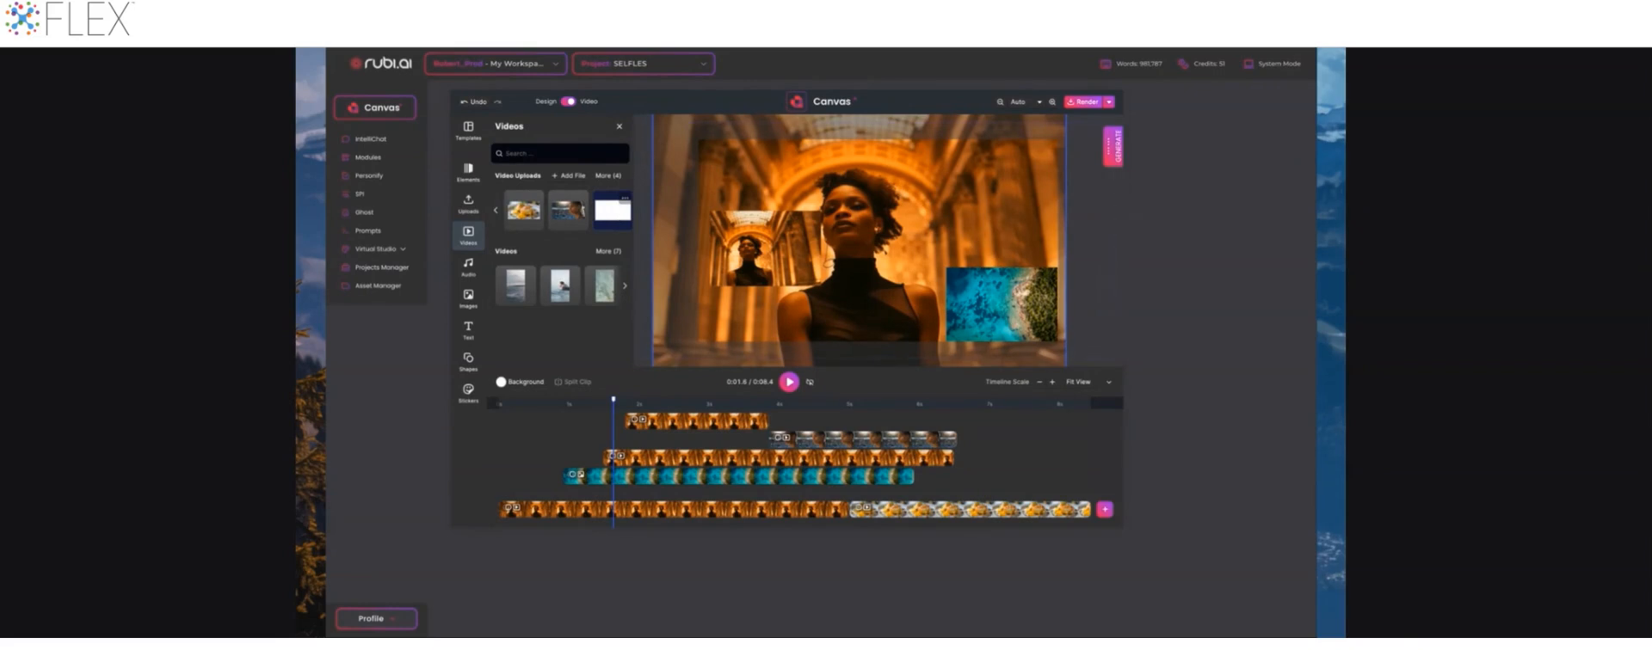
click(616, 215)
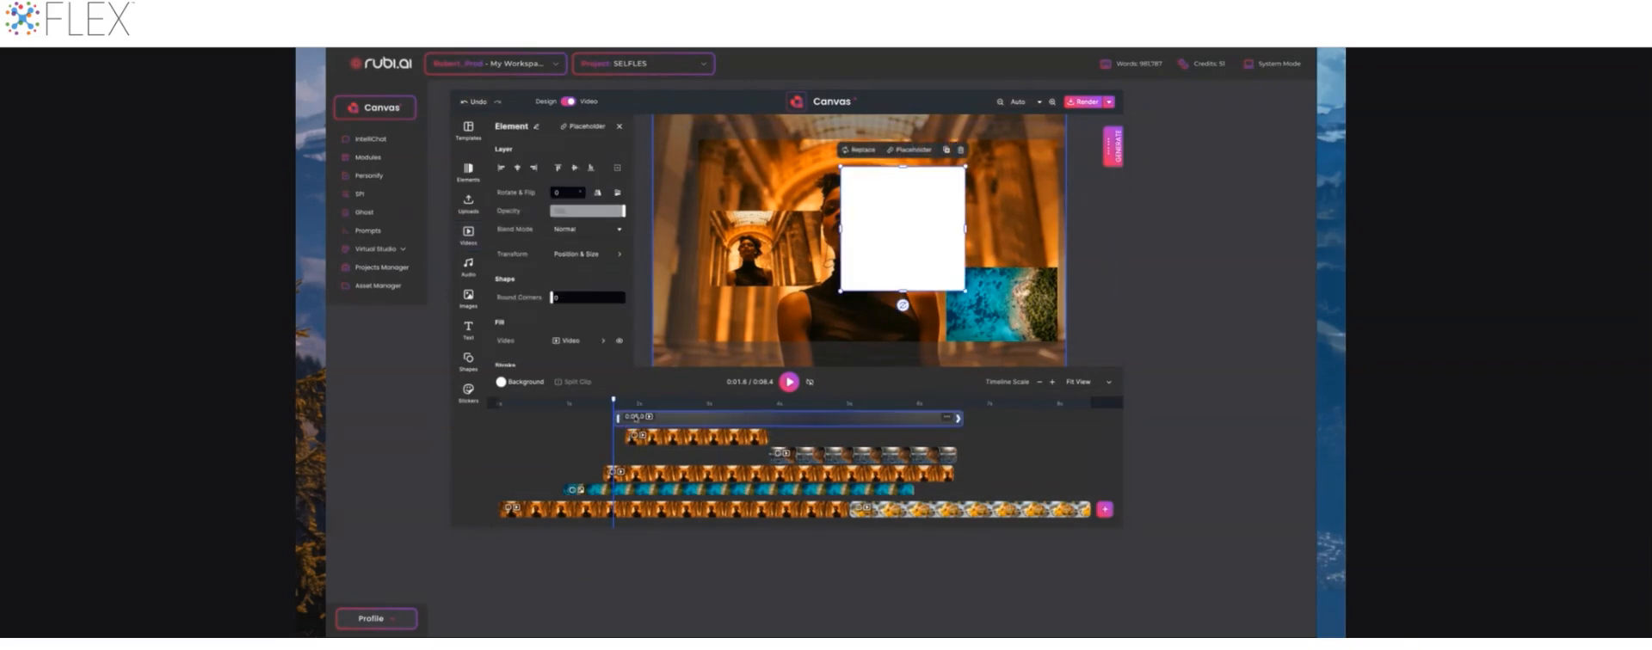
Move the playhead to about 4 s and stretch the rendered overlay on all four sides to fill the page.
drag(617, 399, 782, 399)
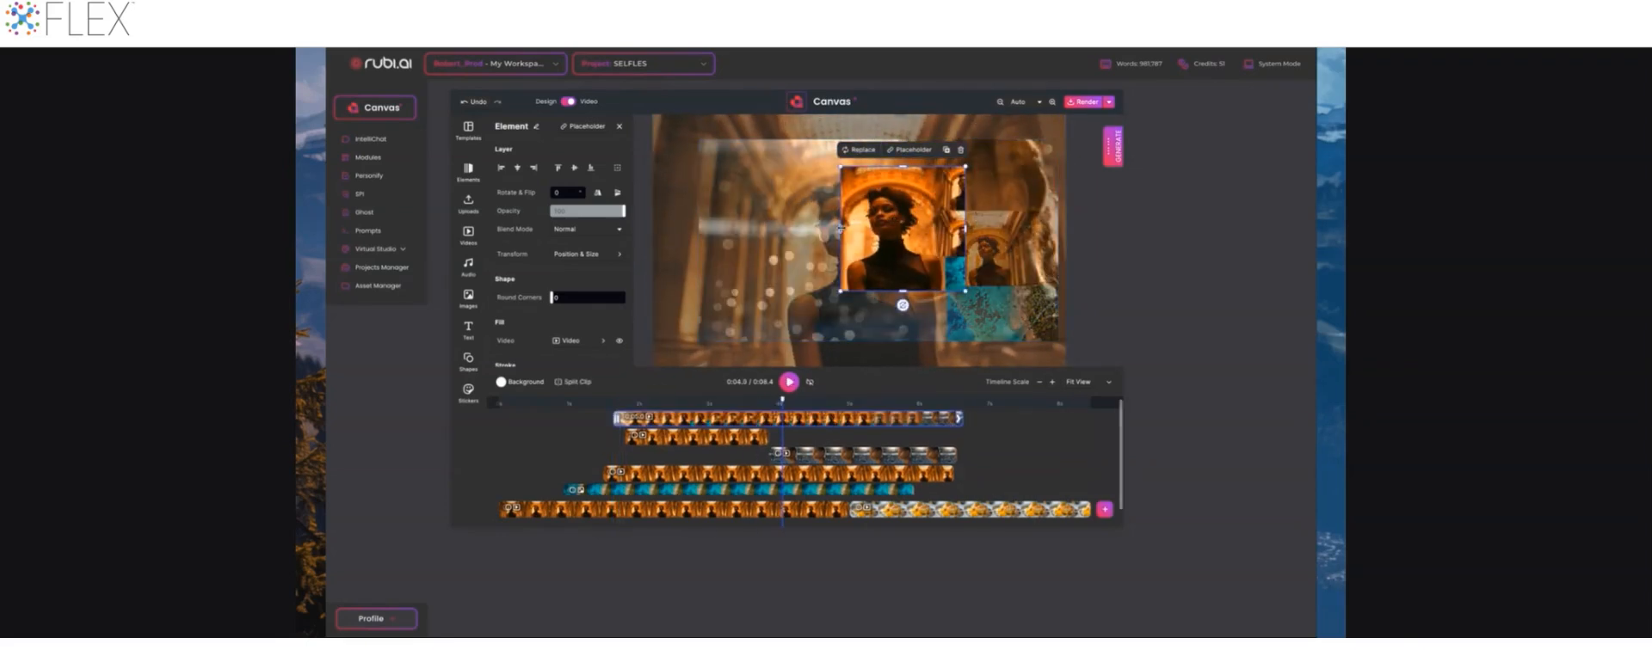
drag(840, 228, 696, 233)
drag(830, 167, 832, 140)
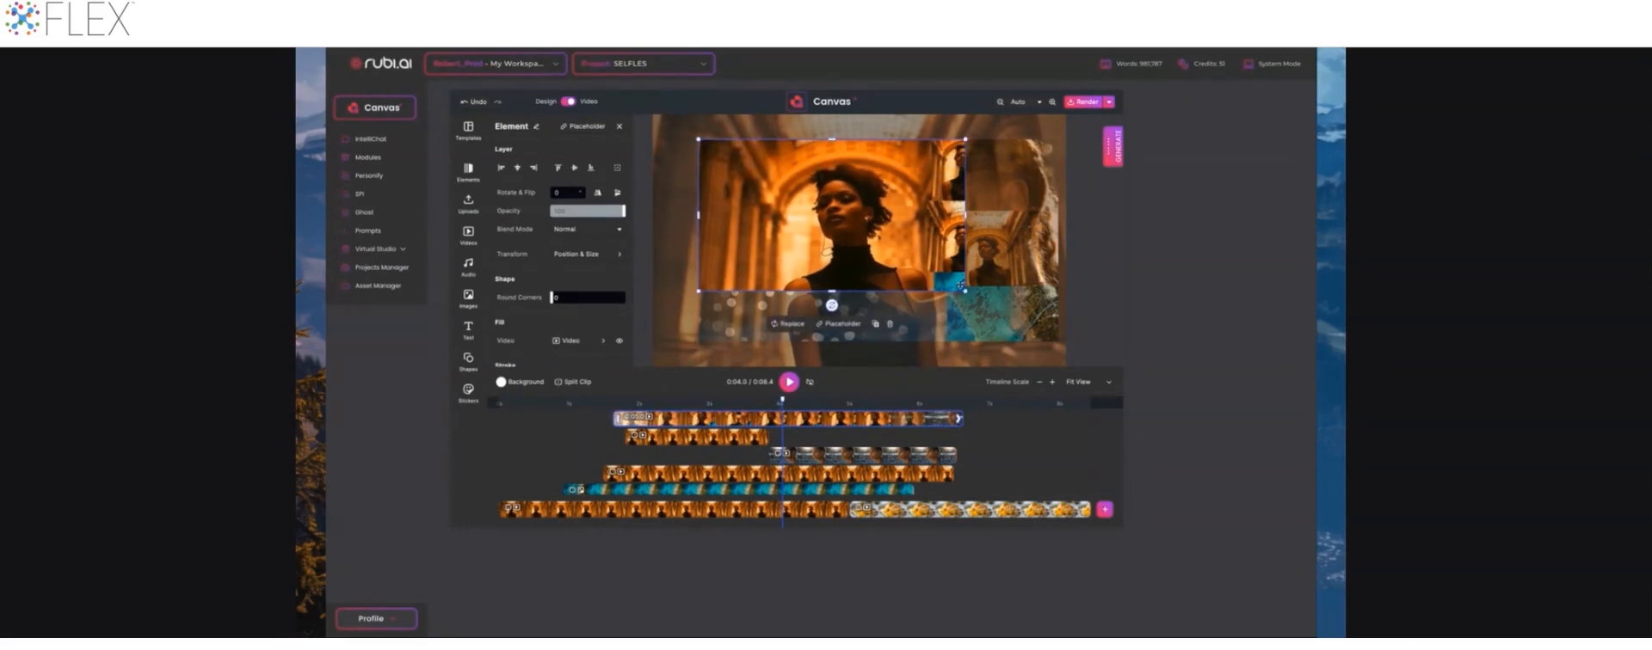
drag(967, 214, 1058, 215)
drag(878, 291, 878, 343)
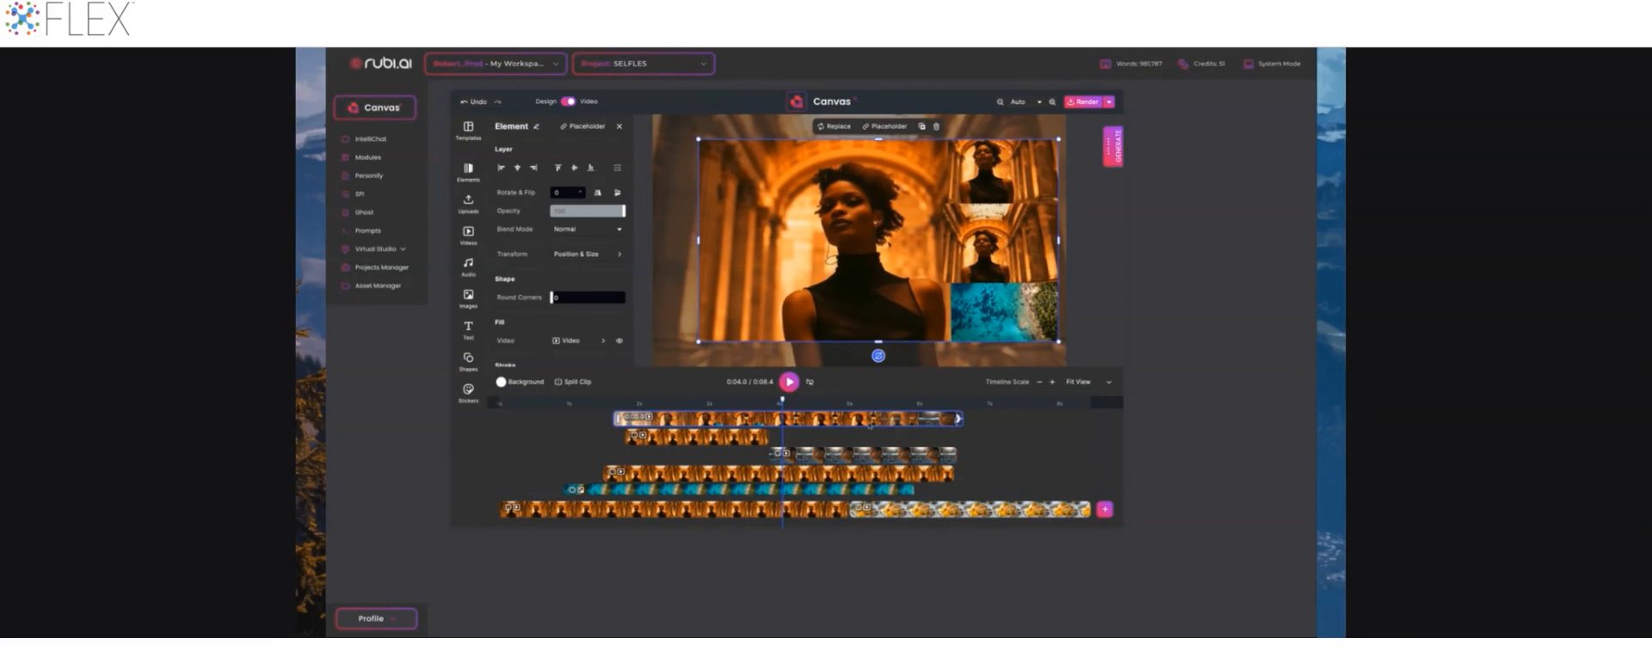
Play the sequence from about 1.5 s to check the full-page rendered overlay.
click(608, 397)
key(space)
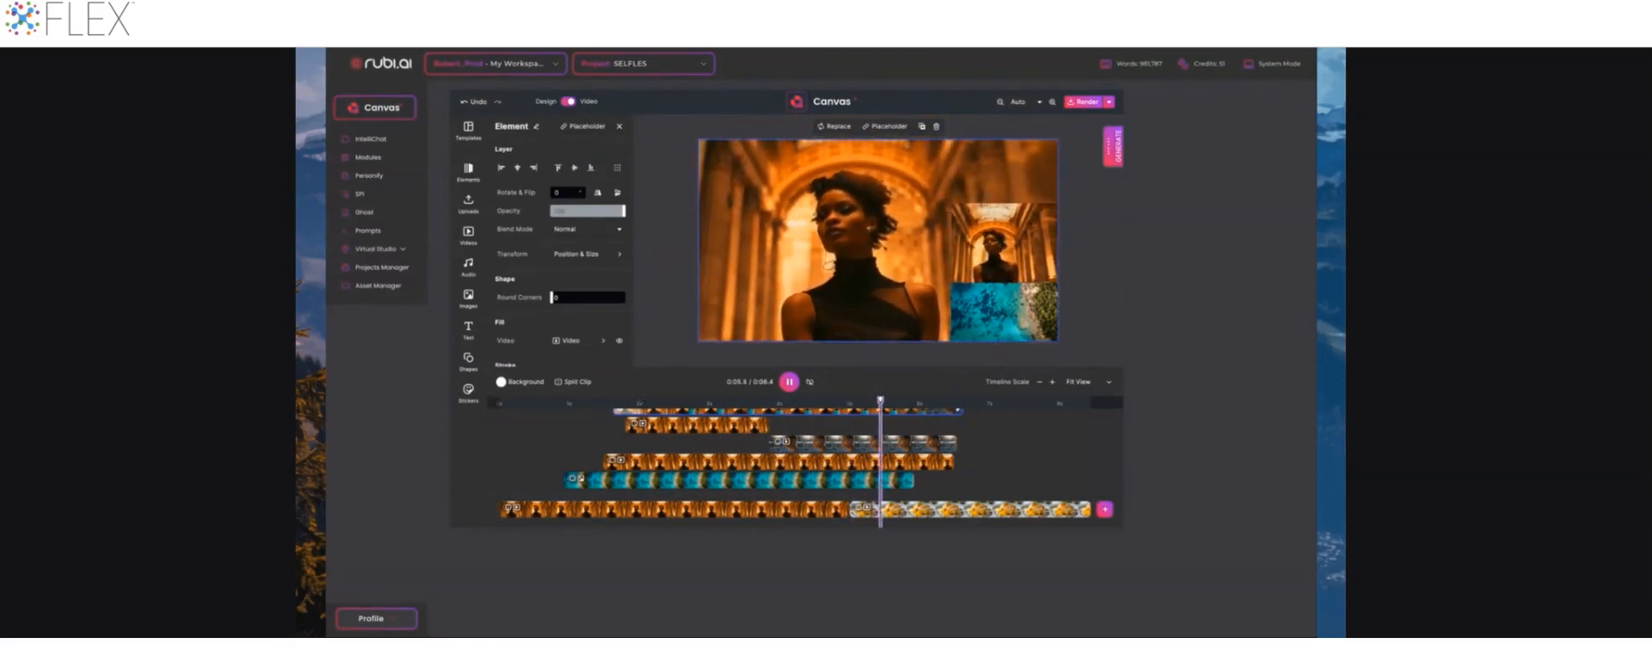
key(space)
Open the cesdk scene dated September 2024 from the project's saved templates and close the asset library.
click(1110, 101)
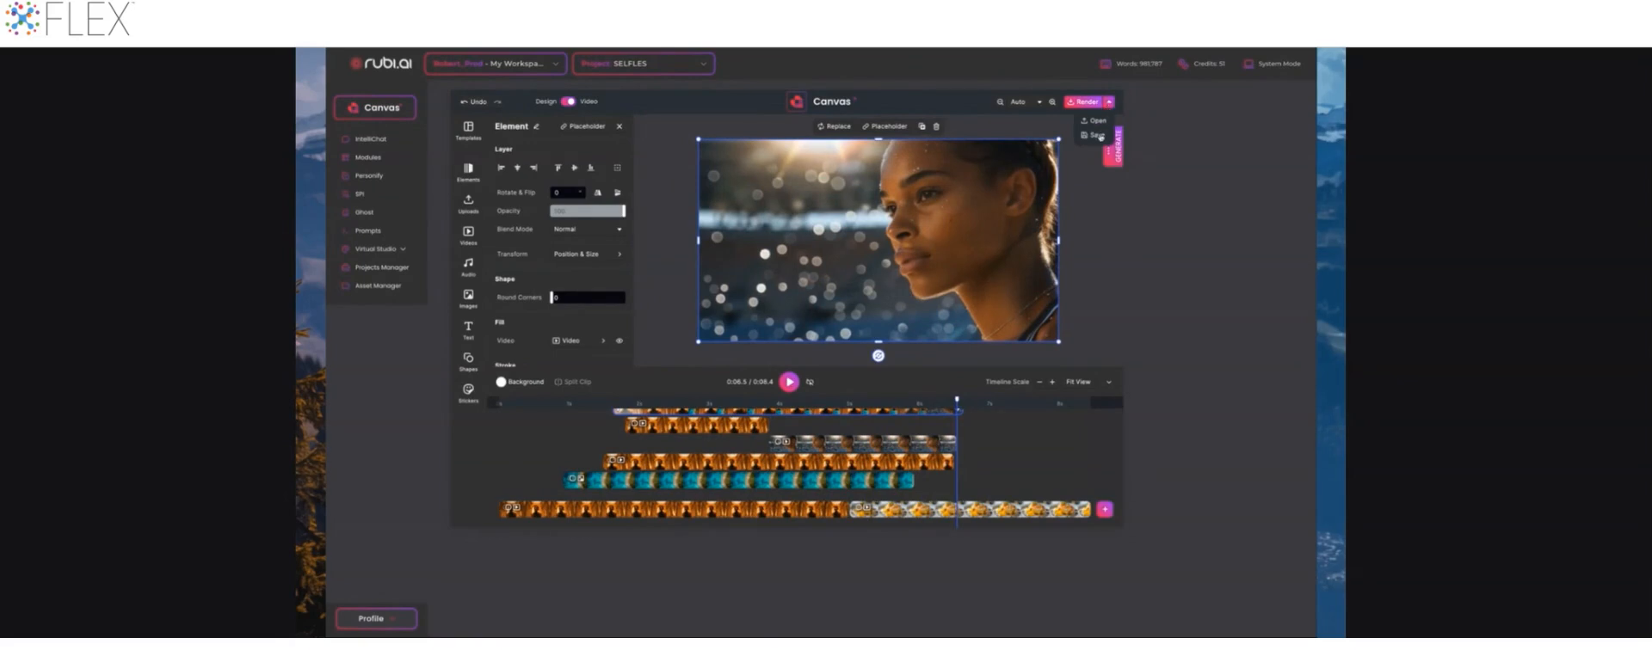
click(1095, 121)
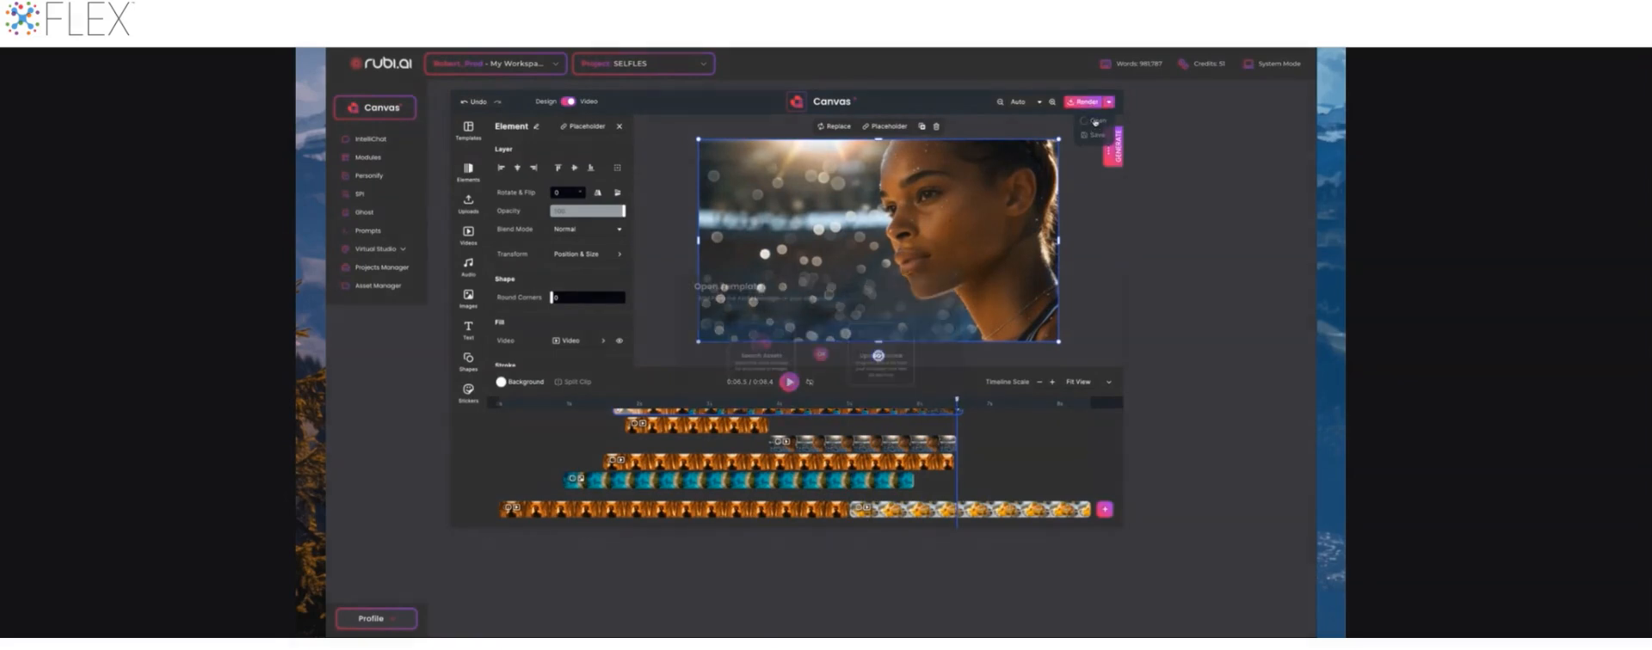
click(753, 348)
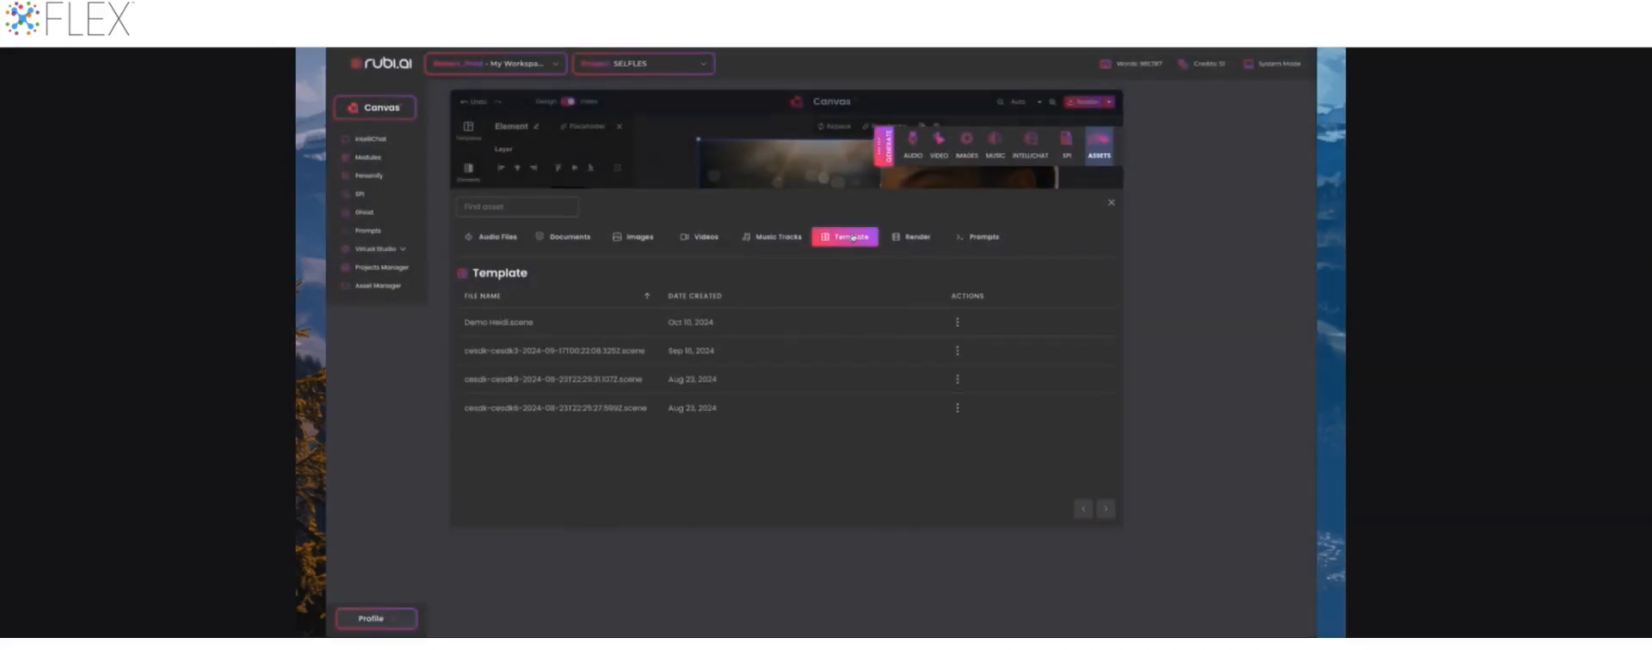
click(958, 351)
click(957, 354)
click(1110, 203)
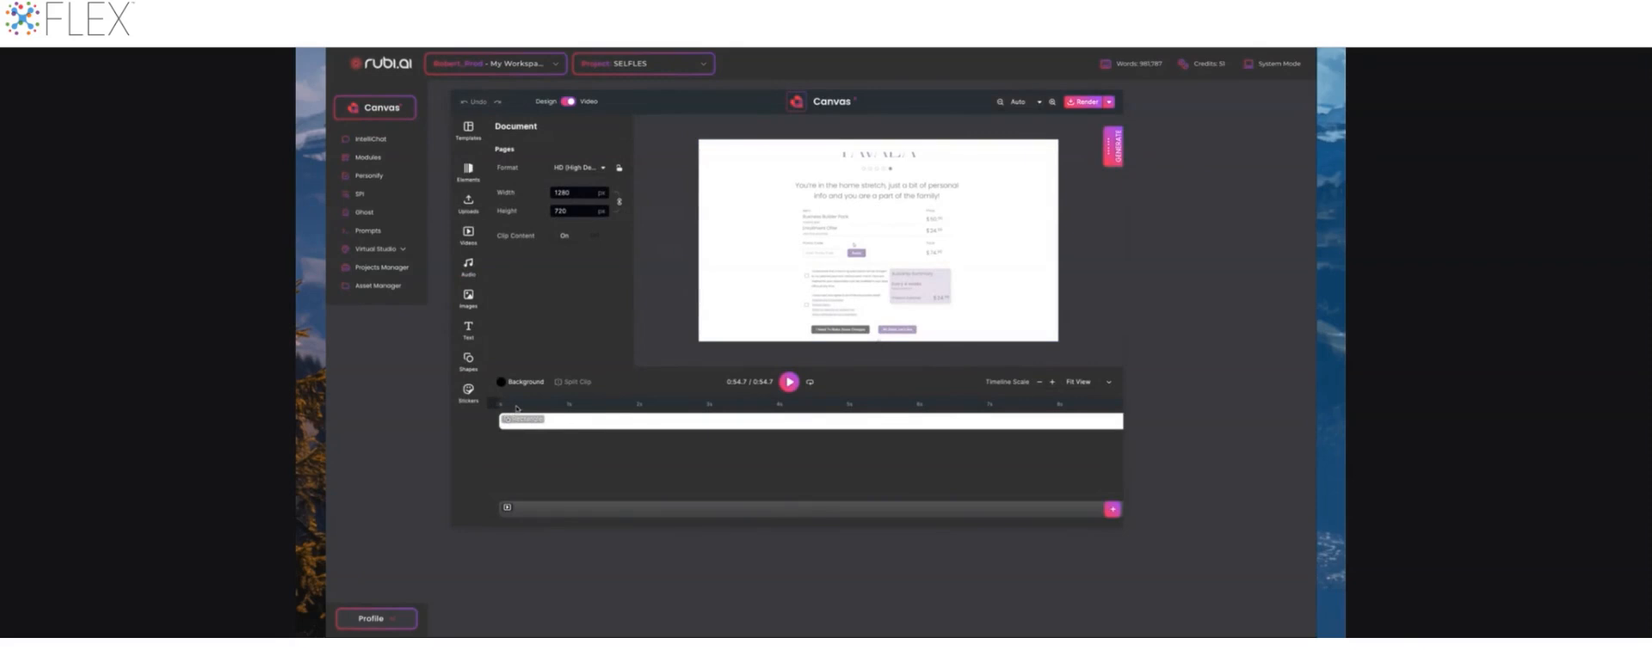
Scrub the opened scene to about 0.8 s and select the white bar's clip on the timeline.
click(517, 405)
drag(517, 401, 558, 402)
click(633, 422)
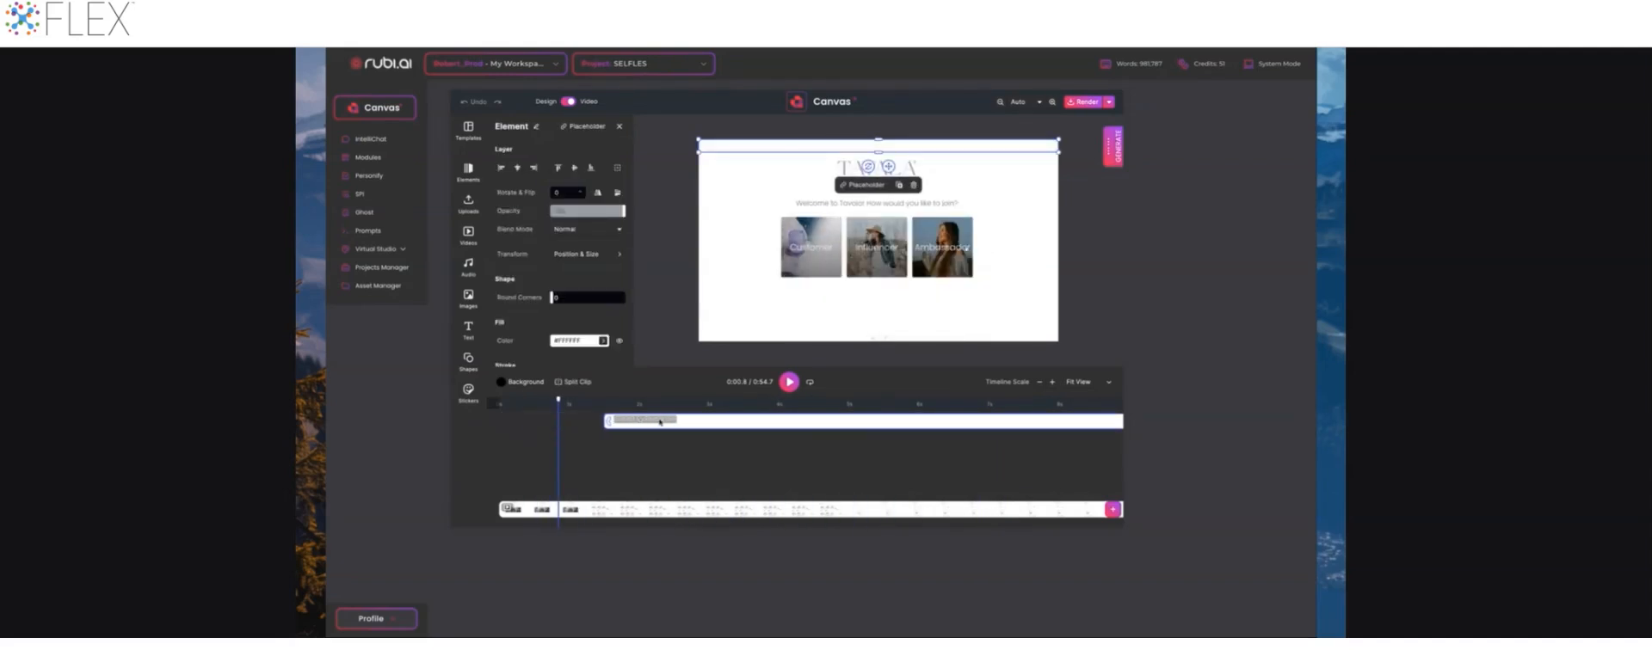
Save the opened scene to the project under the name "Storefront demo".
click(1109, 101)
click(1094, 121)
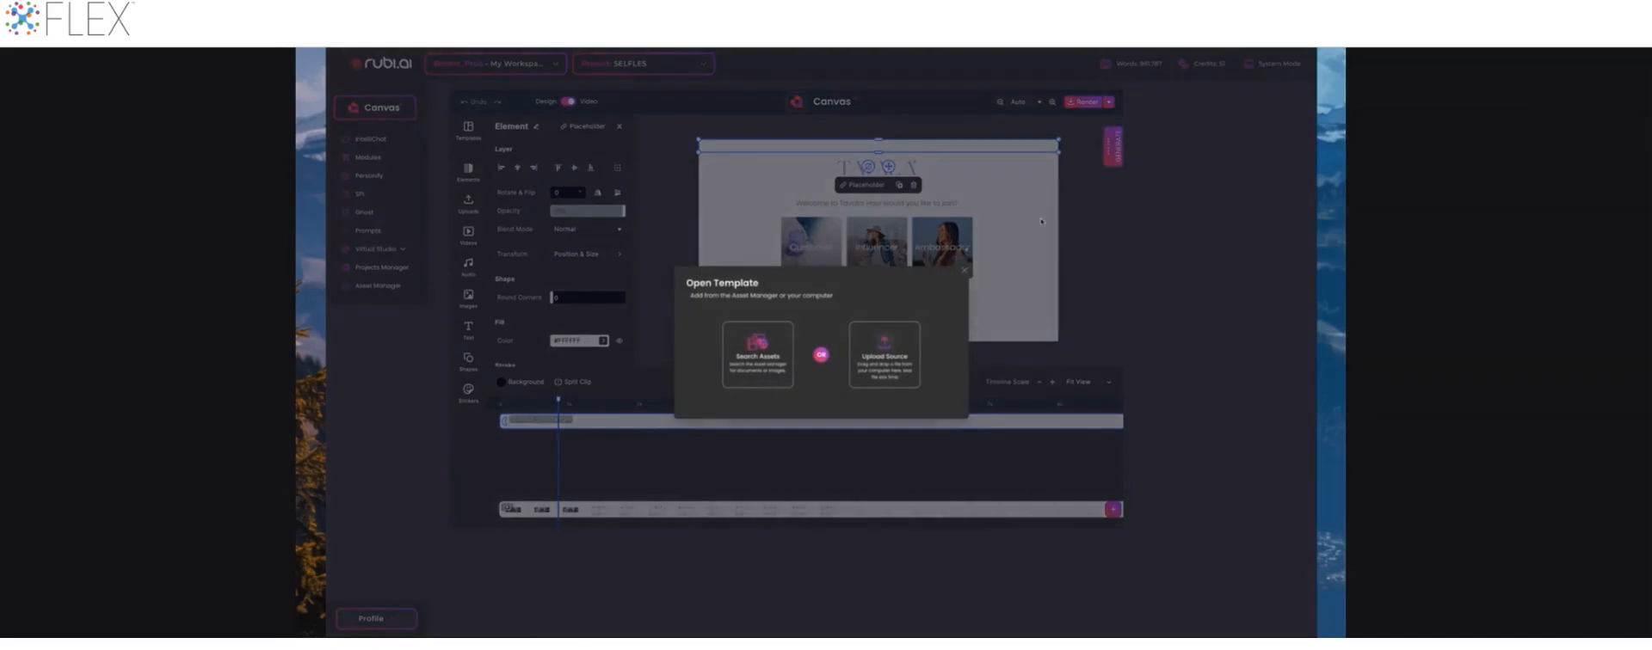
click(1113, 109)
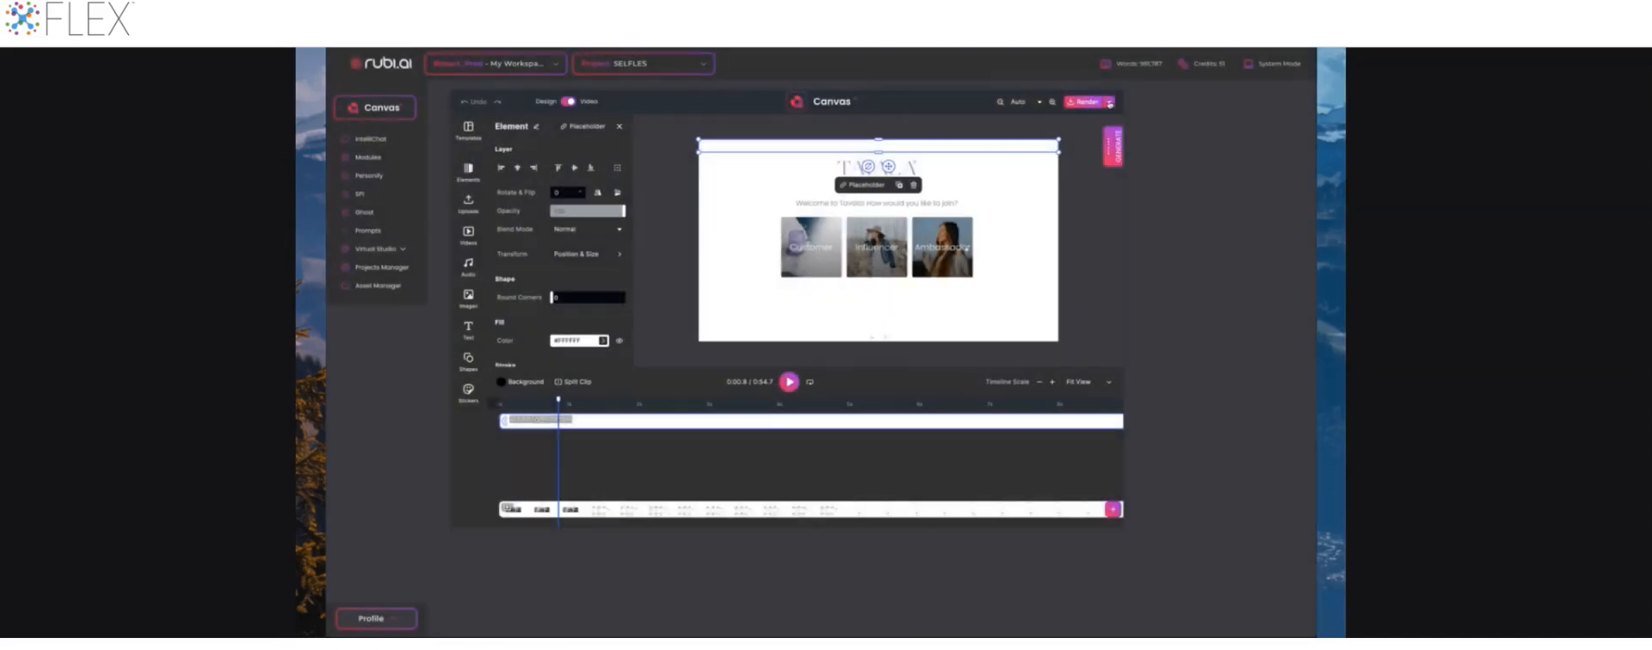
click(1093, 135)
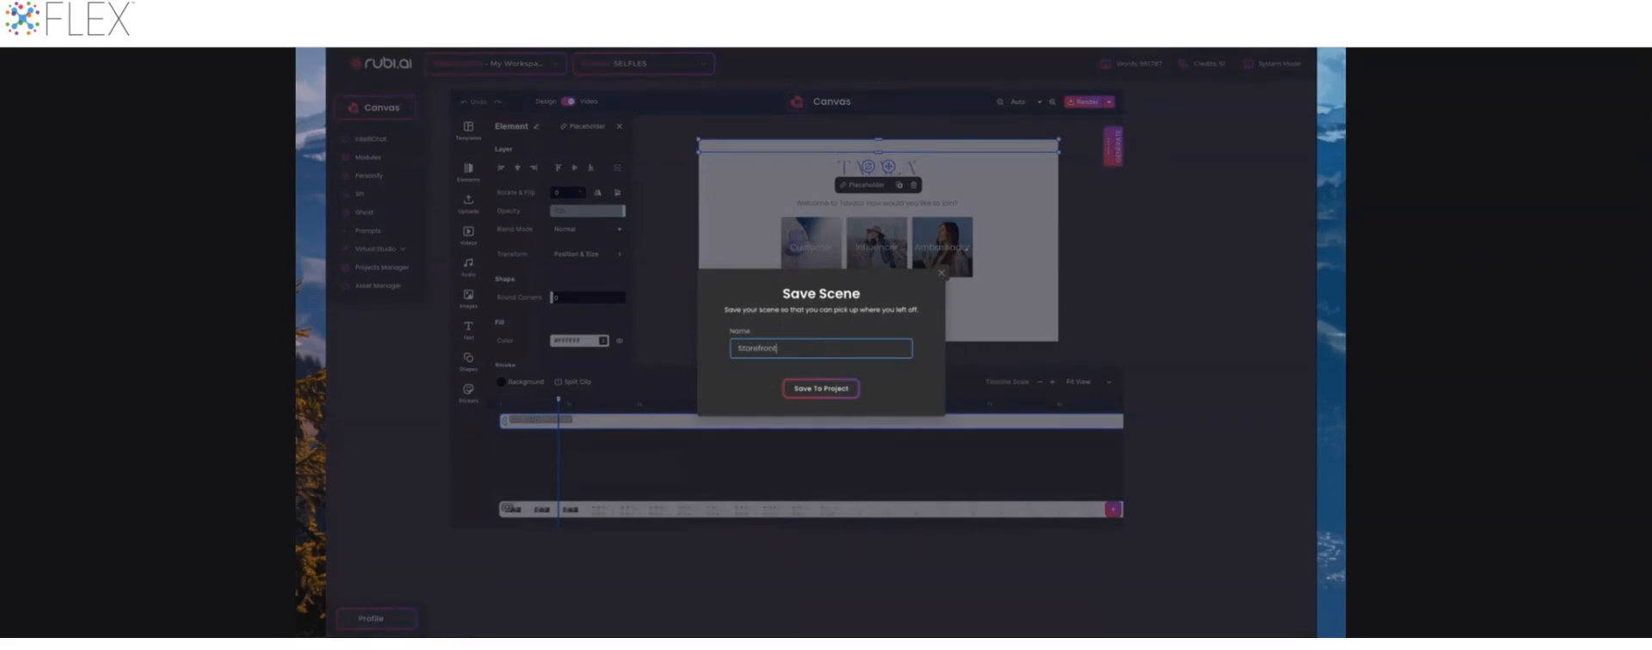
text(Storefront demo)
click(837, 388)
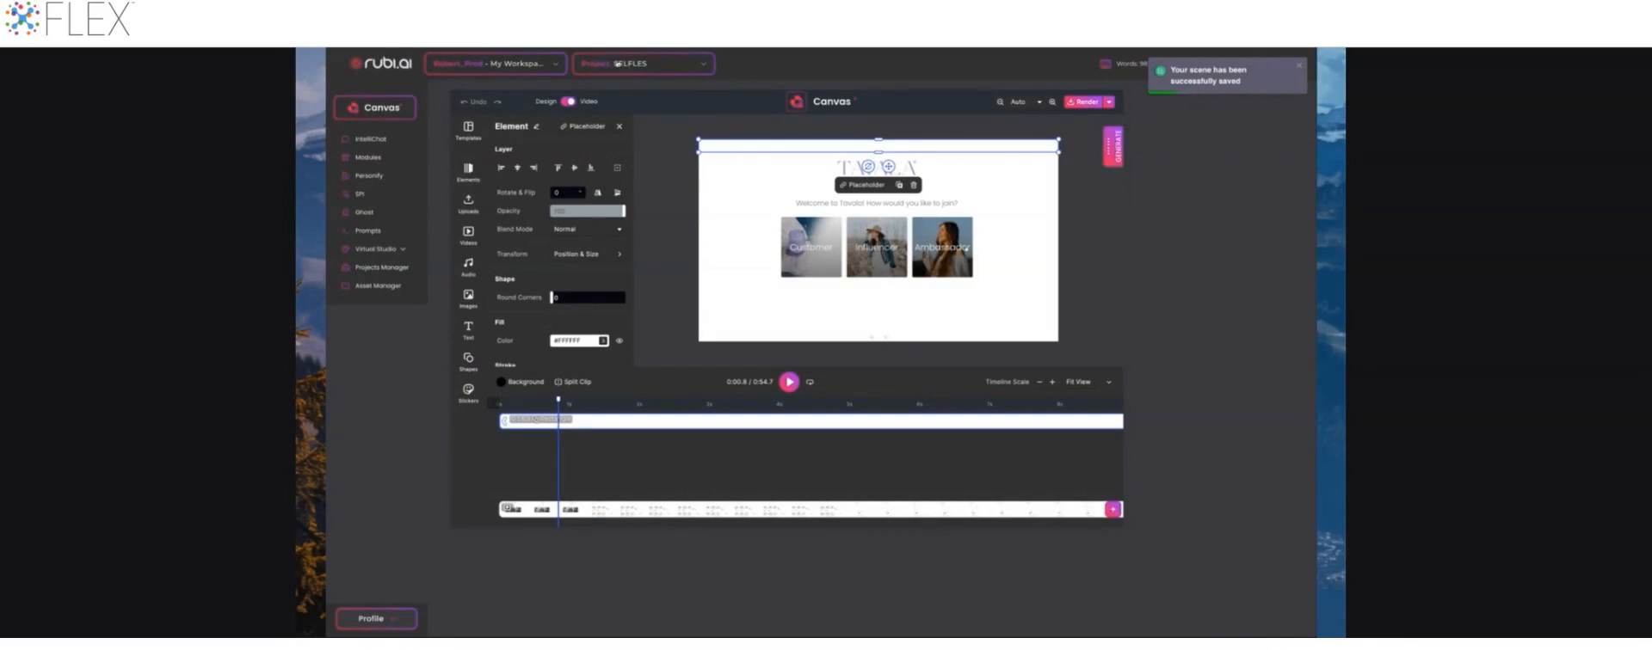
Bring up the project's saved templates in the asset library to check the saved scenes.
click(1110, 103)
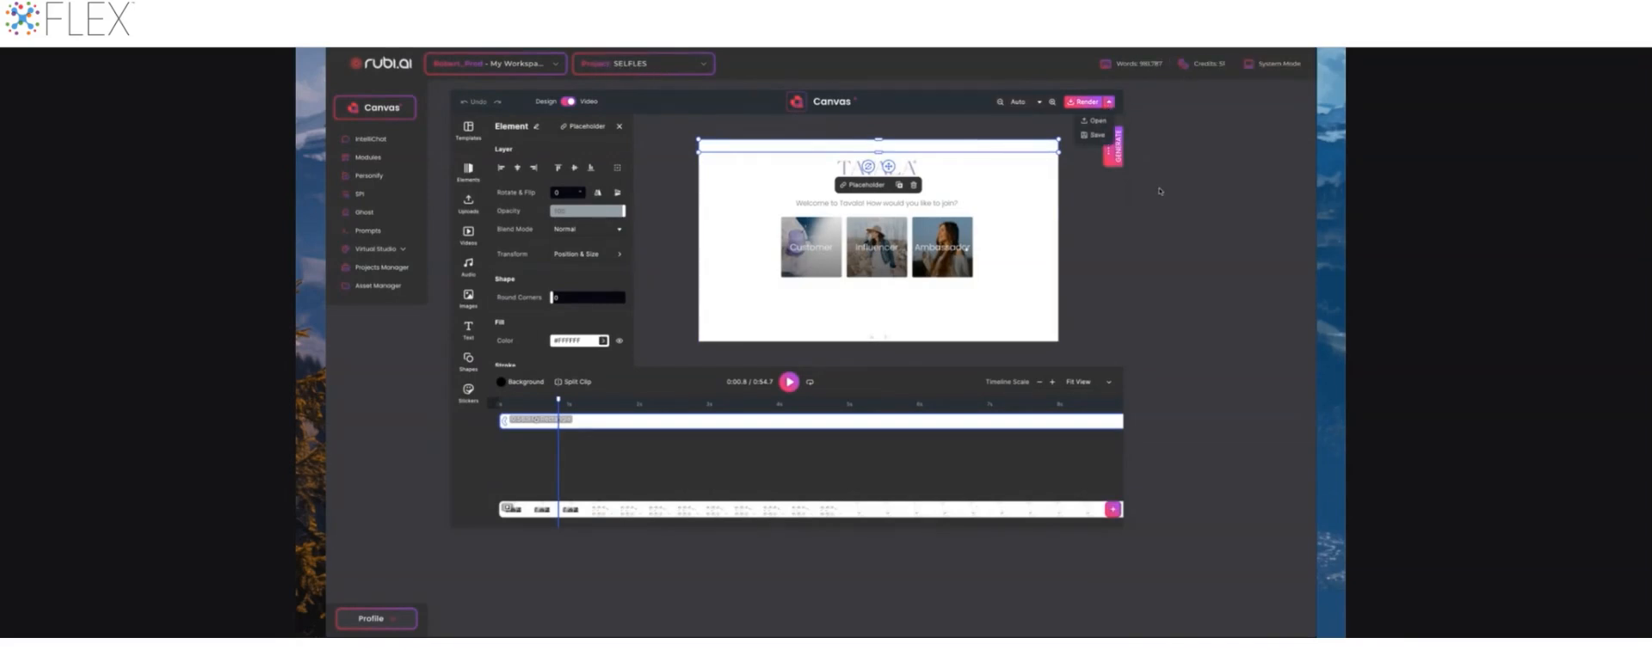
click(1098, 121)
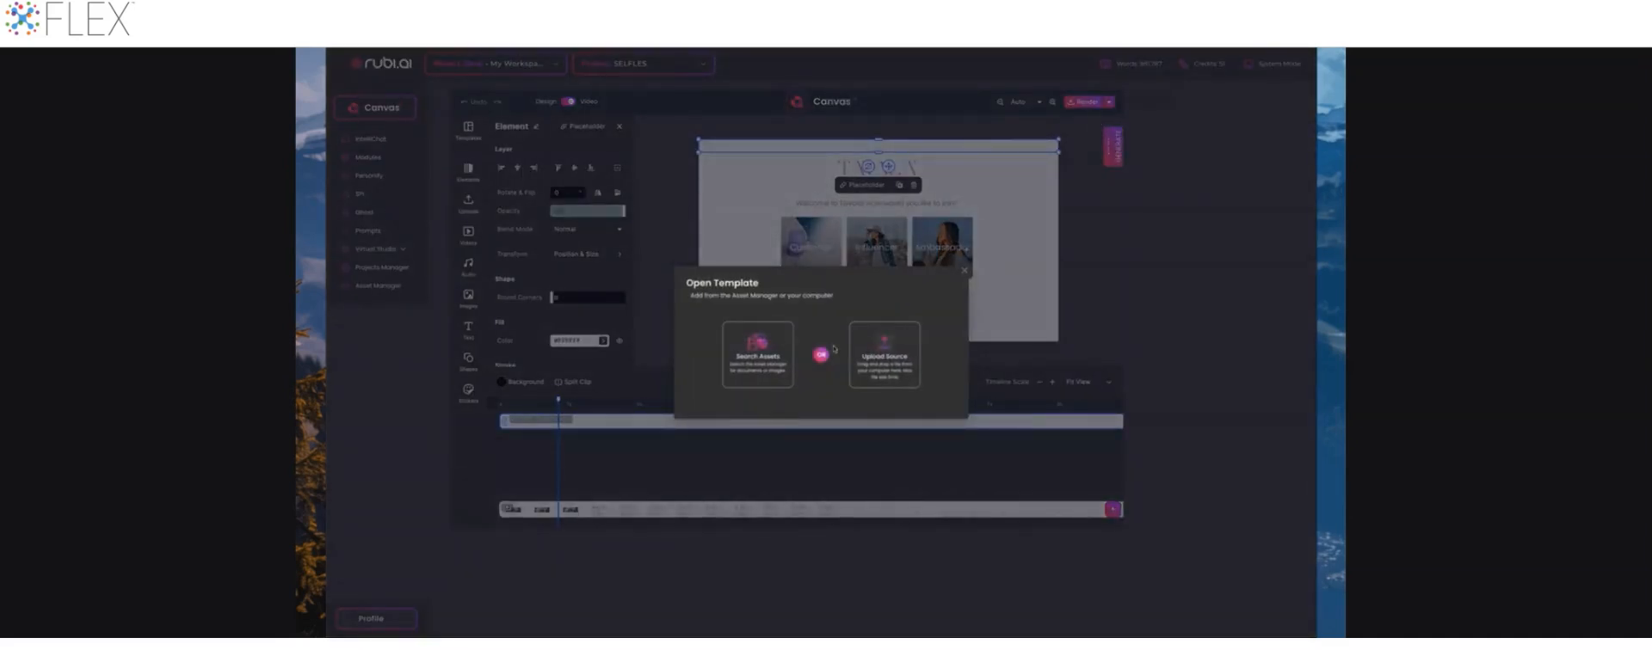
click(754, 345)
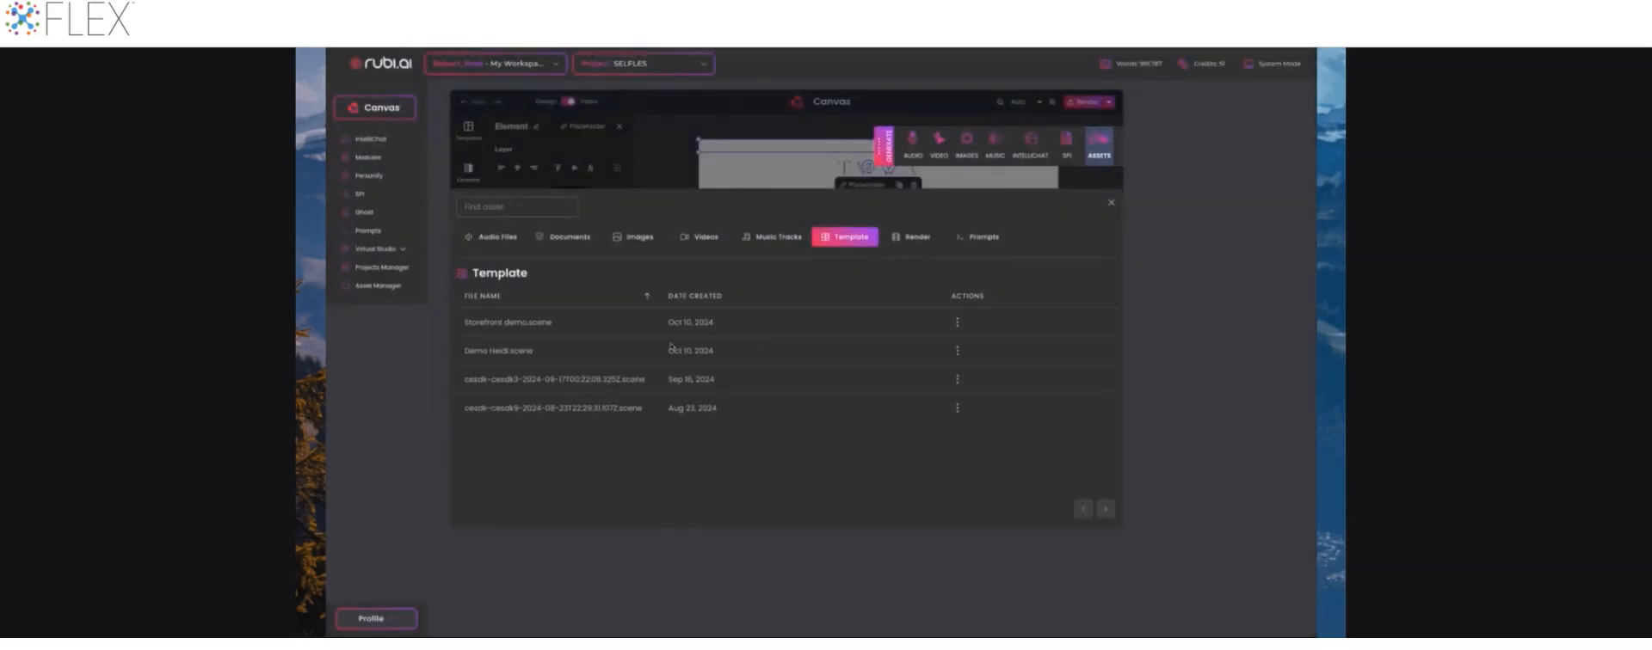